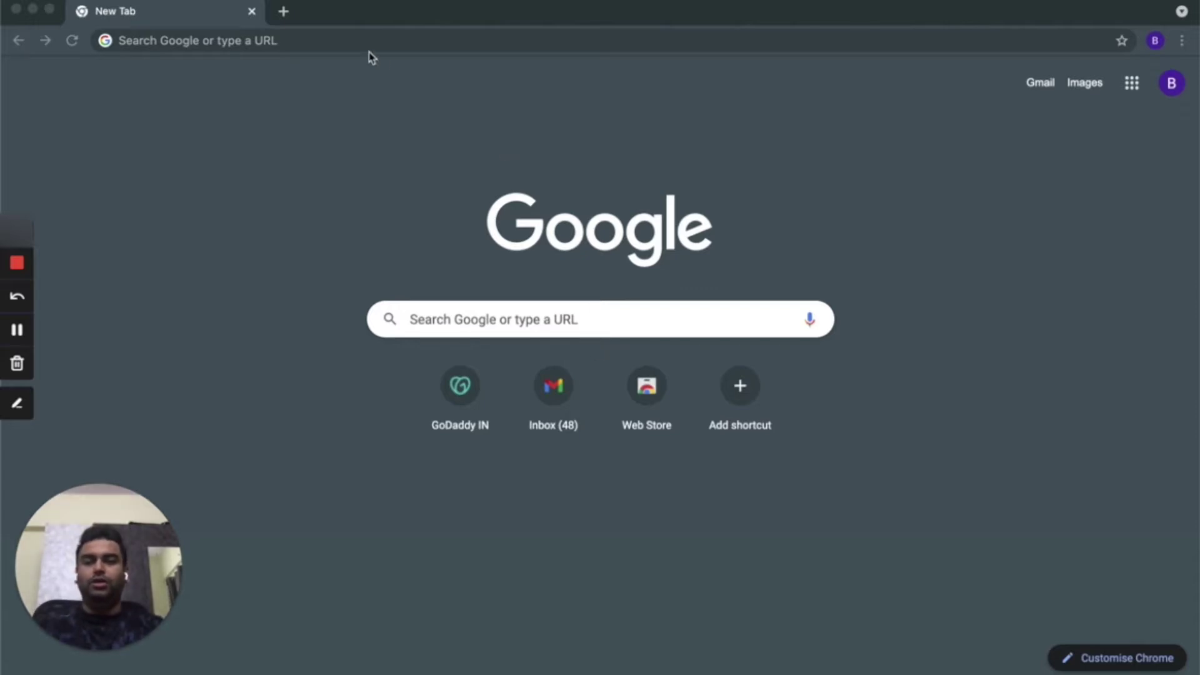
# Go to the GoDaddy website from the address bar.
pyautogui.click(264, 43)
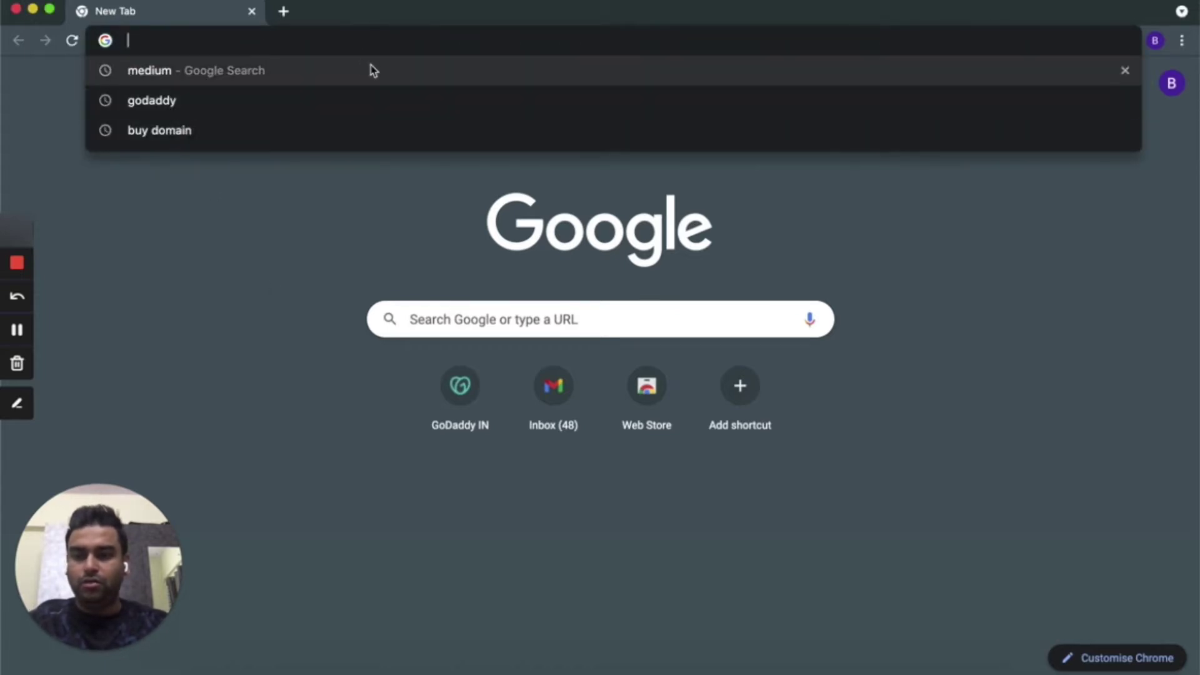
pyautogui.write('go')
pyautogui.press('Return')
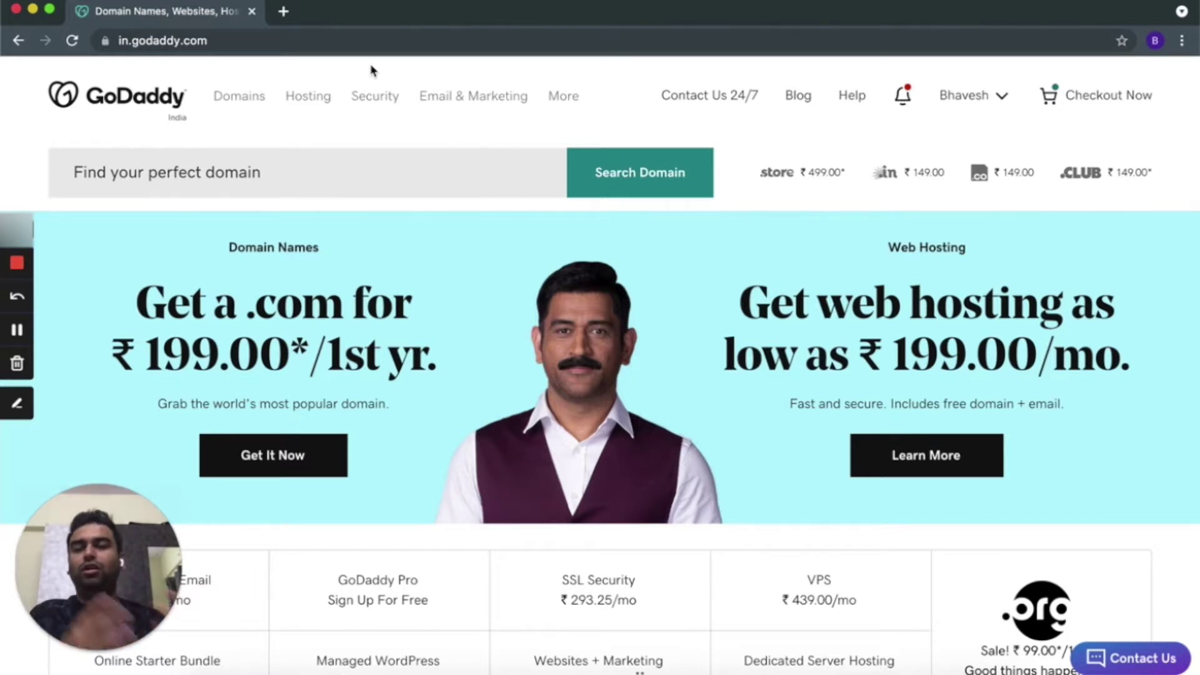
# Search GoDaddy for the availability of twinquavers.com.
pyautogui.click(299, 180)
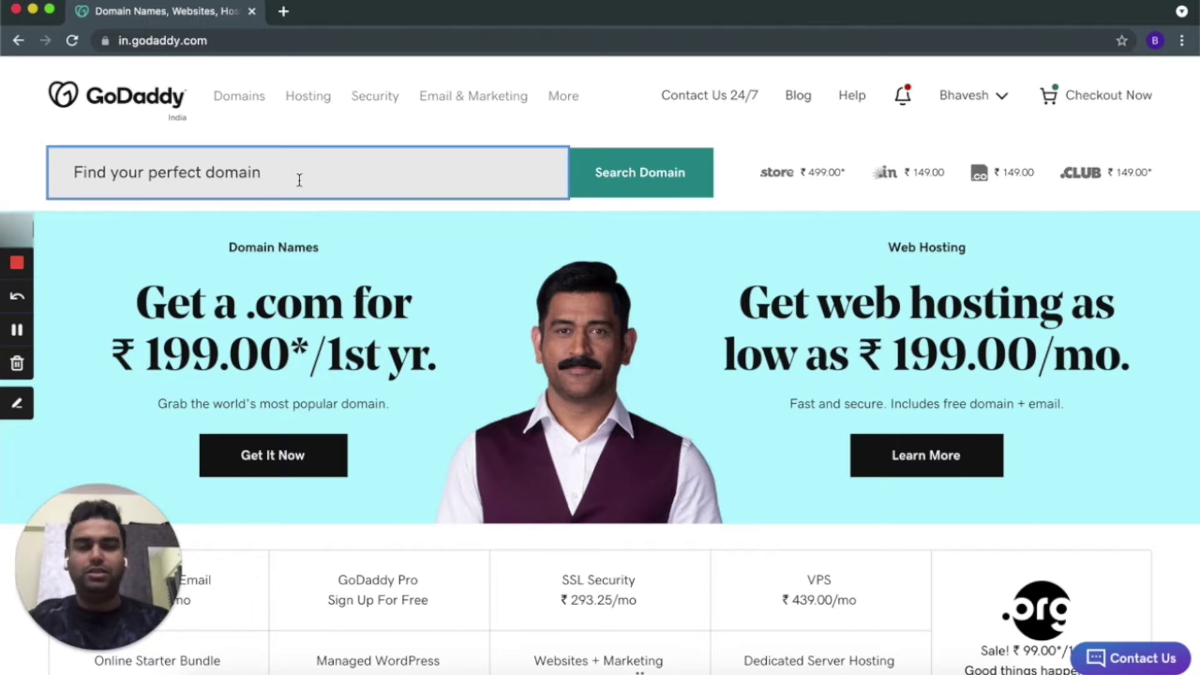
pyautogui.write('t')
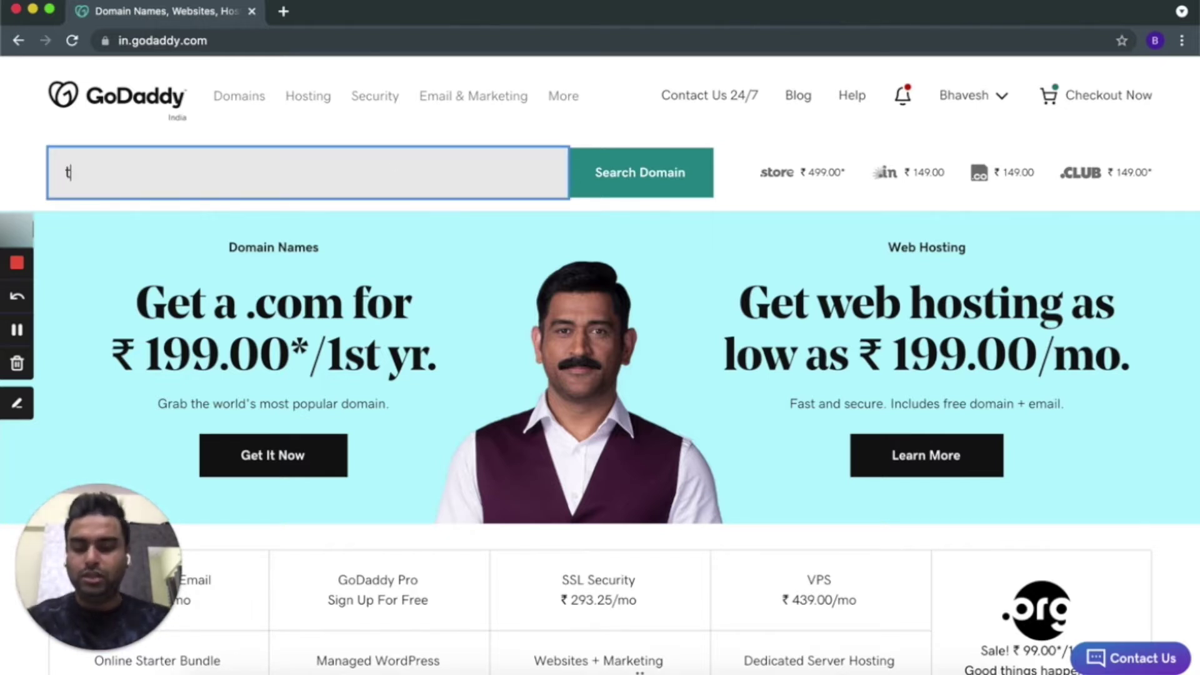
pyautogui.write('winqua')
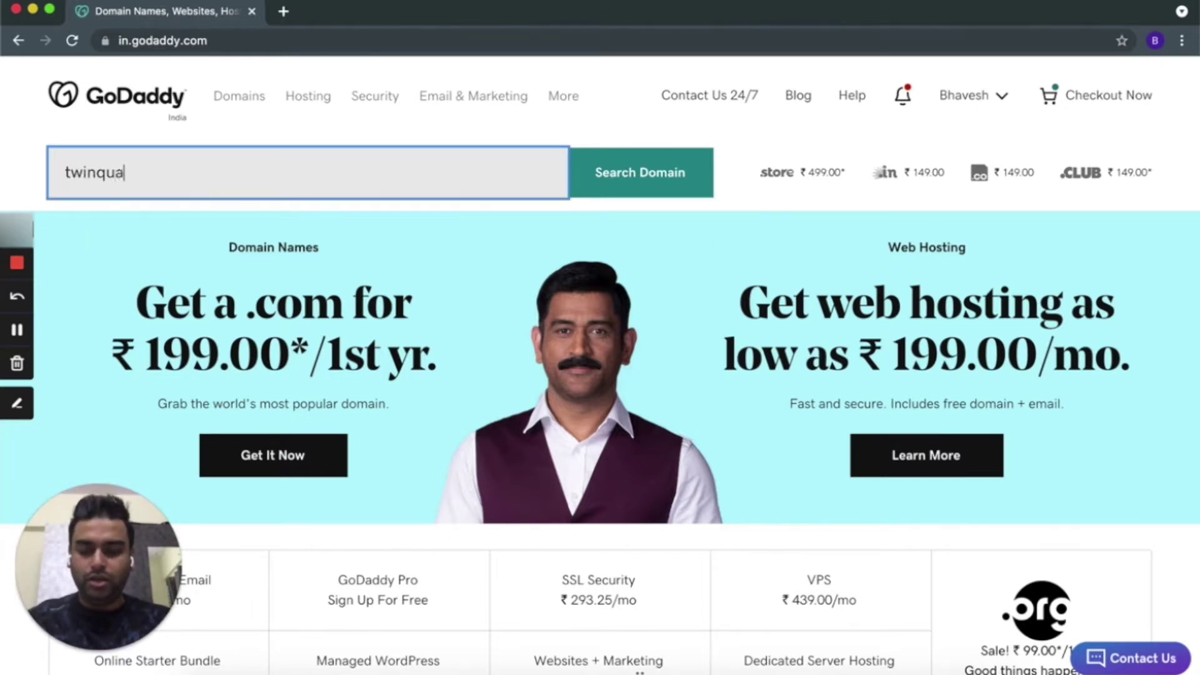
pyautogui.write('vers.com')
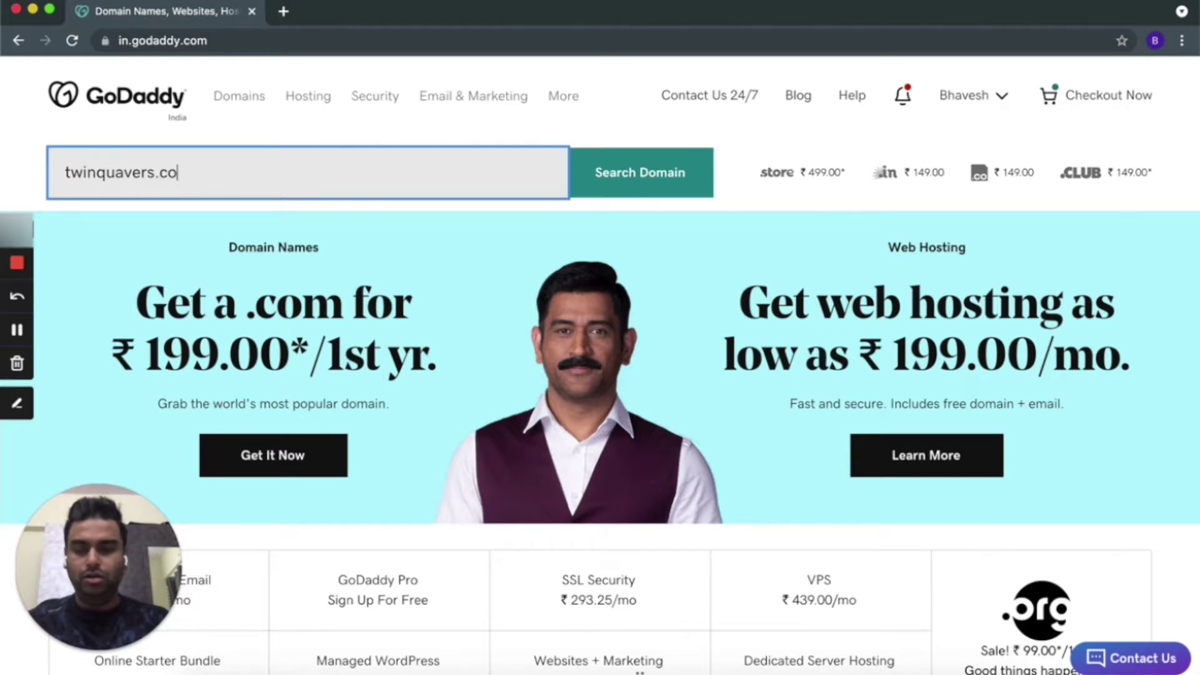
pyautogui.press('Return')
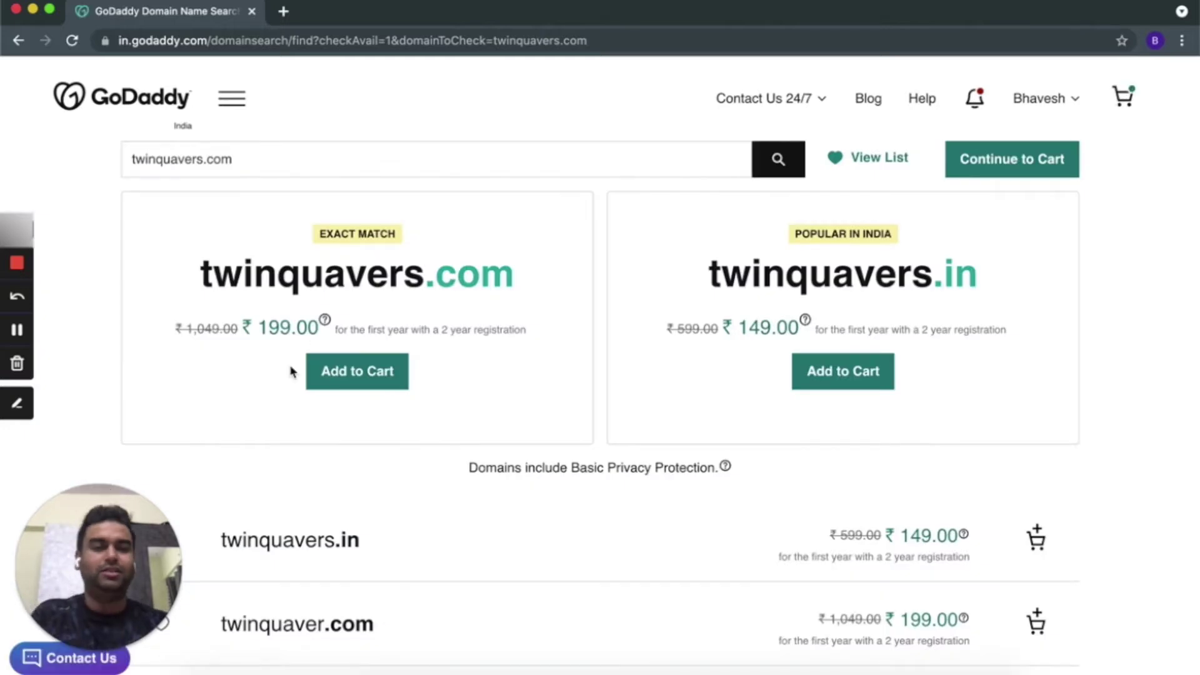
# Buy twinquavers.com through GoDaddy checkout, then open a new blank tab.
pyautogui.click(377, 373)
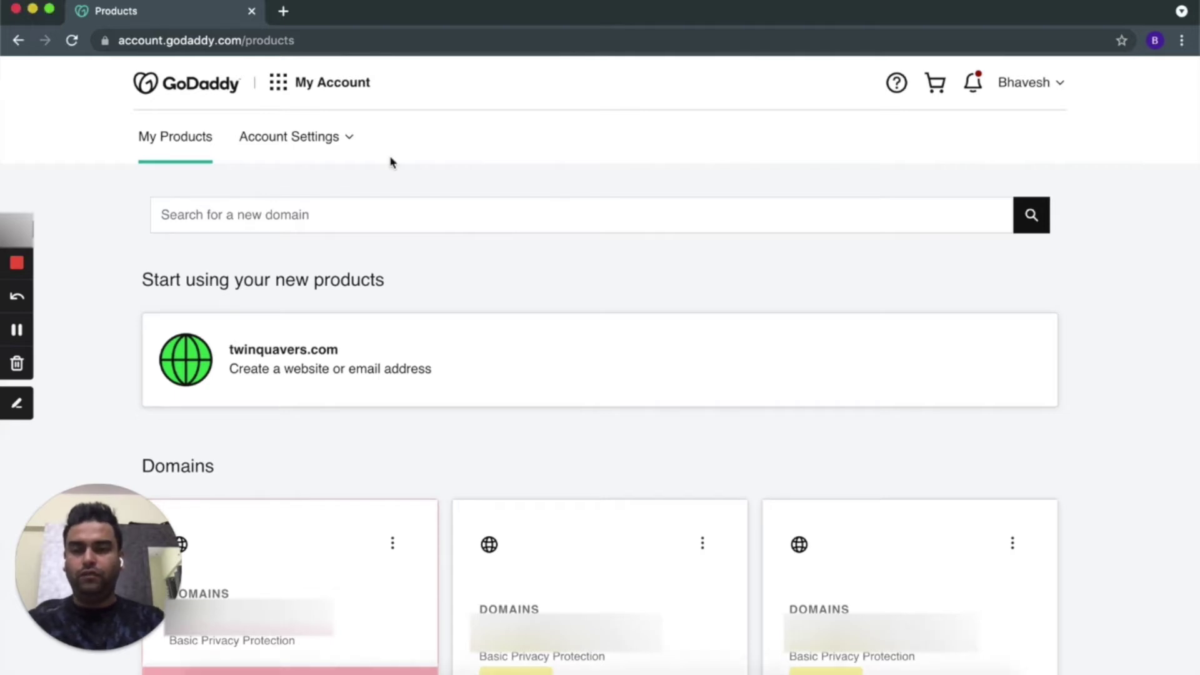
pyautogui.press('super+t')
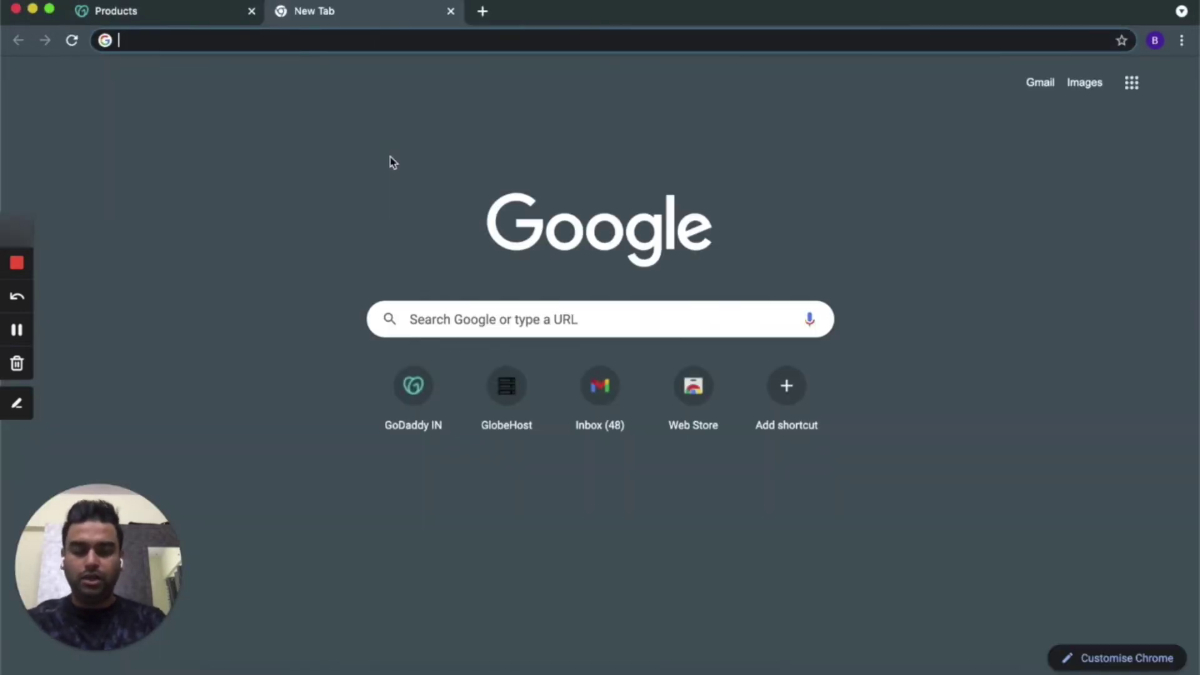
# Go to globehost.com and log in to the GlobeHost client area.
pyautogui.write('glo')
pyautogui.press('Return')
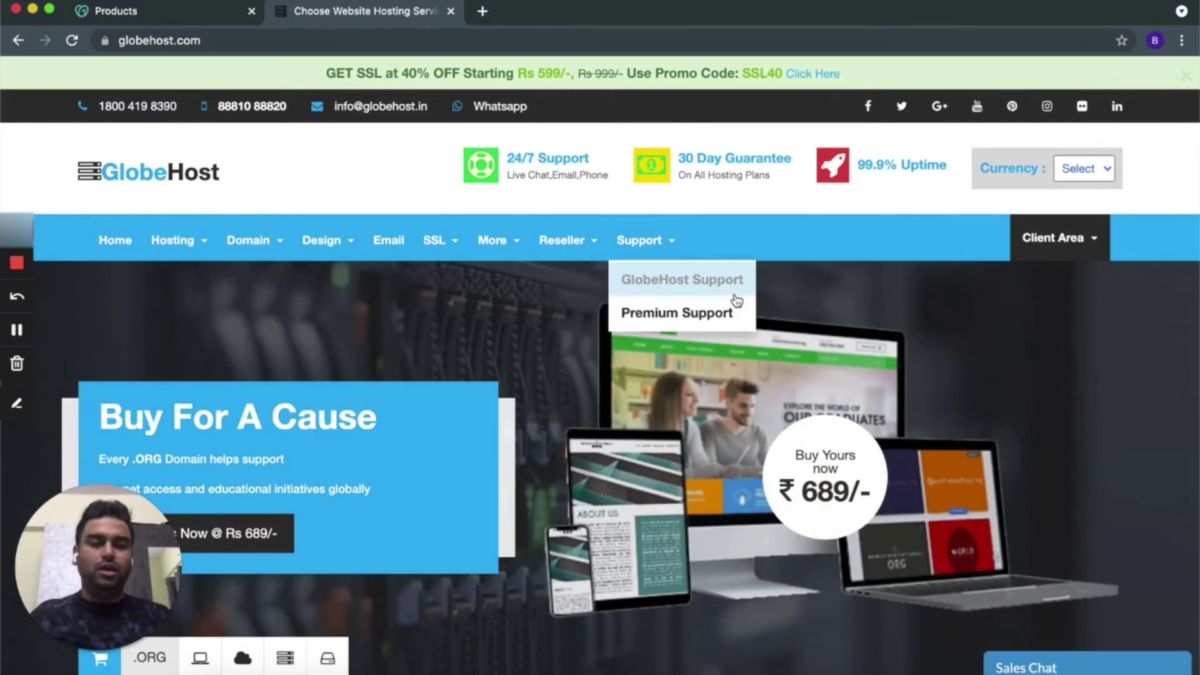
pyautogui.moveTo(1088, 238)
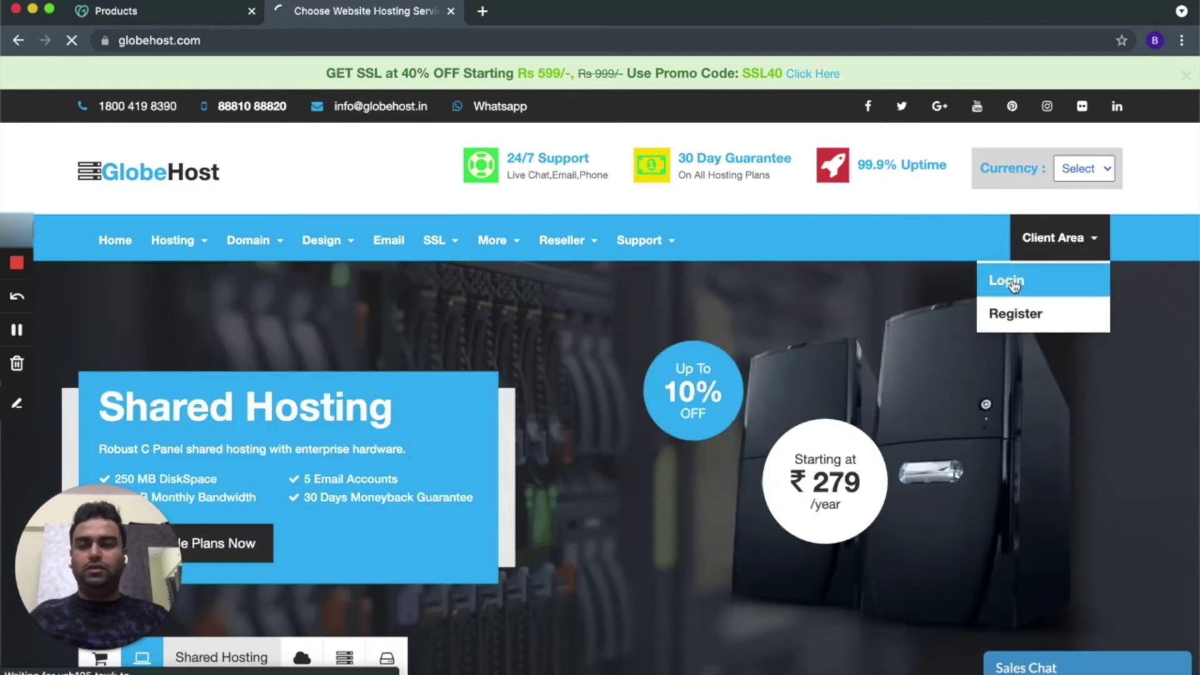
pyautogui.click(1021, 283)
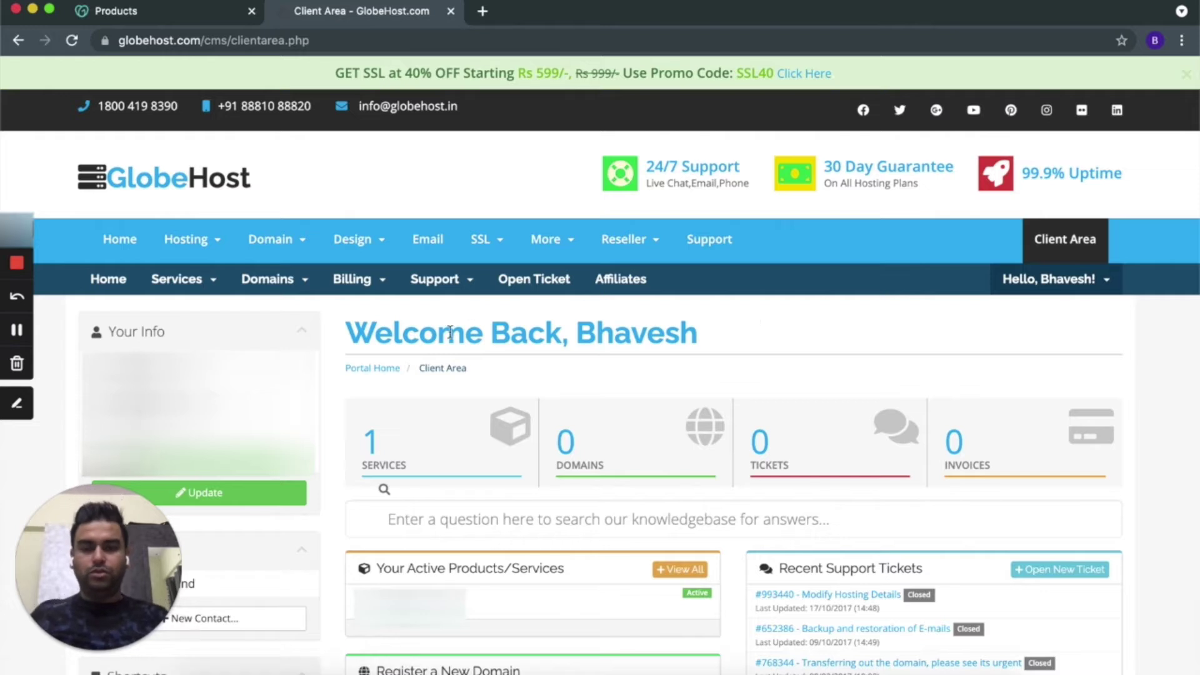
# Order the Basic hosting plan at Rs 349.00 from Order New Services.
pyautogui.click(215, 286)
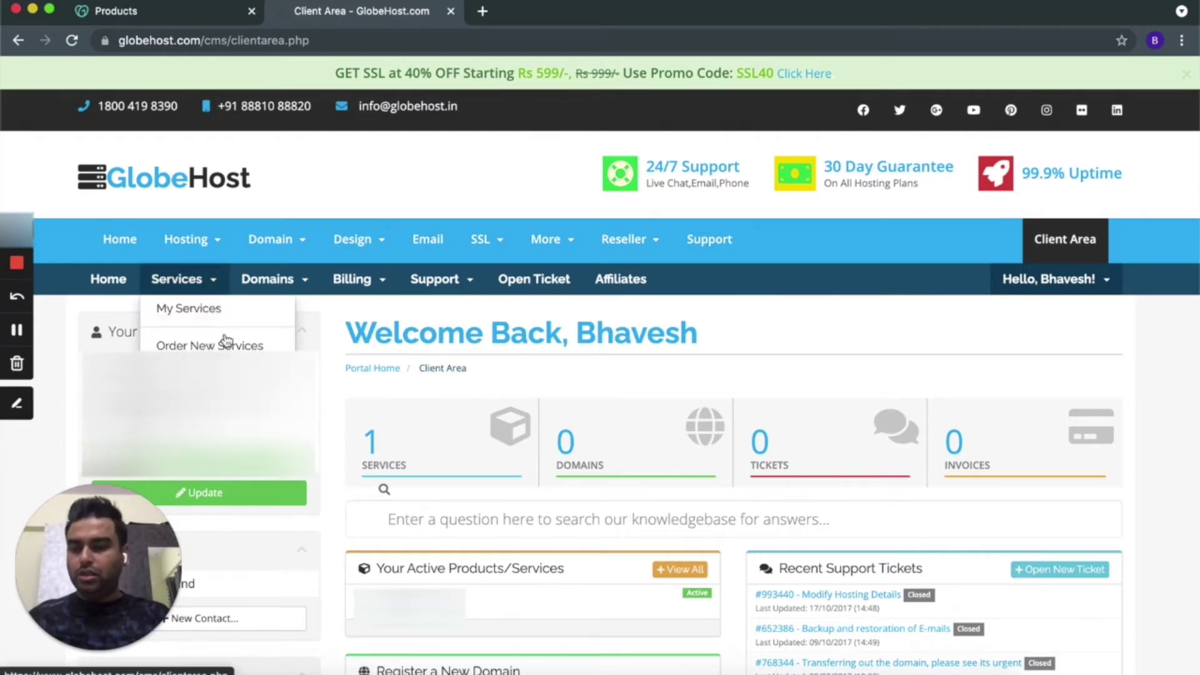
pyautogui.click(208, 345)
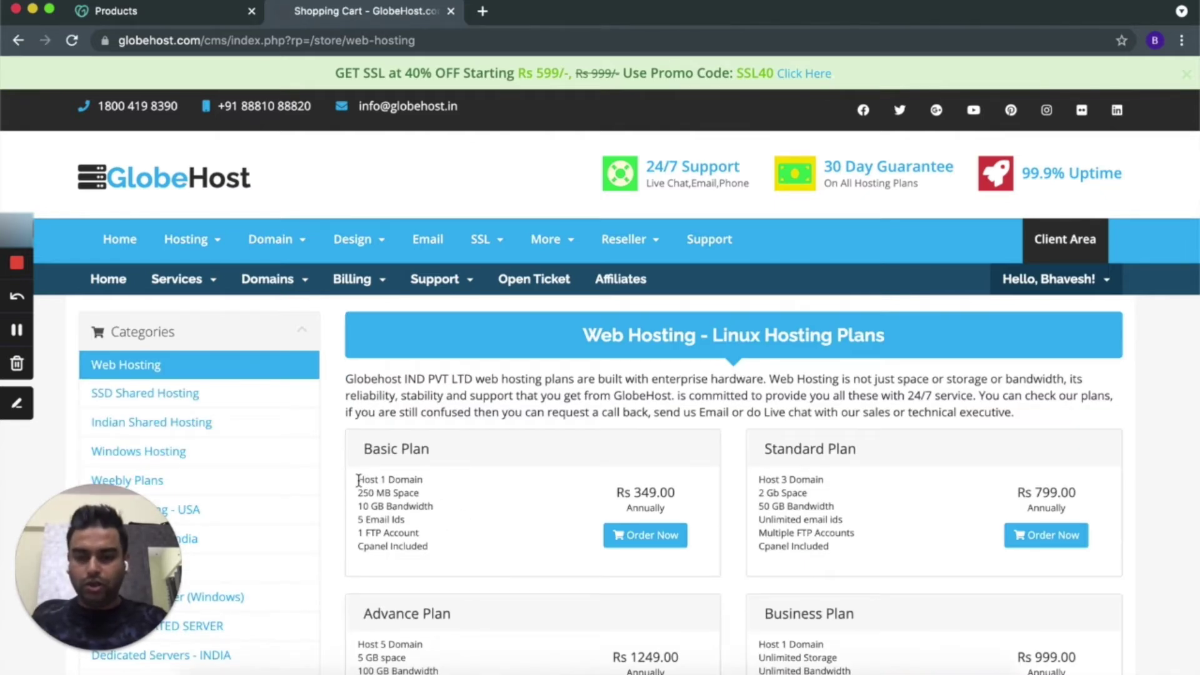
pyautogui.moveTo(359, 480); pyautogui.dragTo(423, 498)
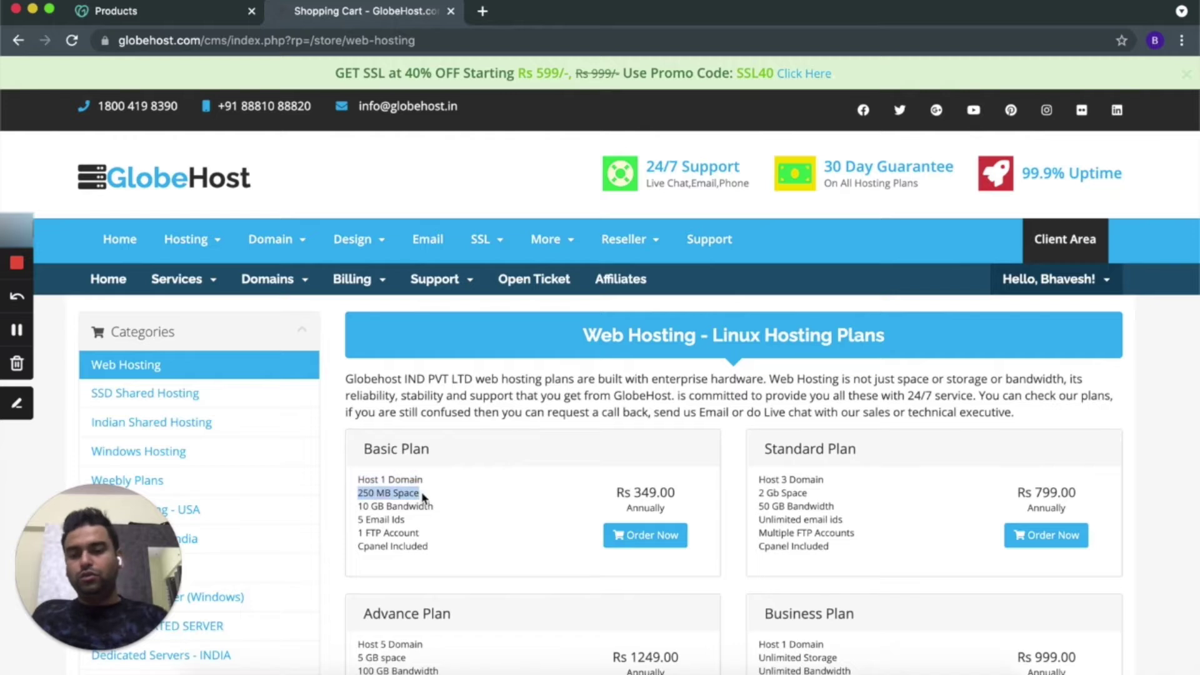
pyautogui.click(446, 545)
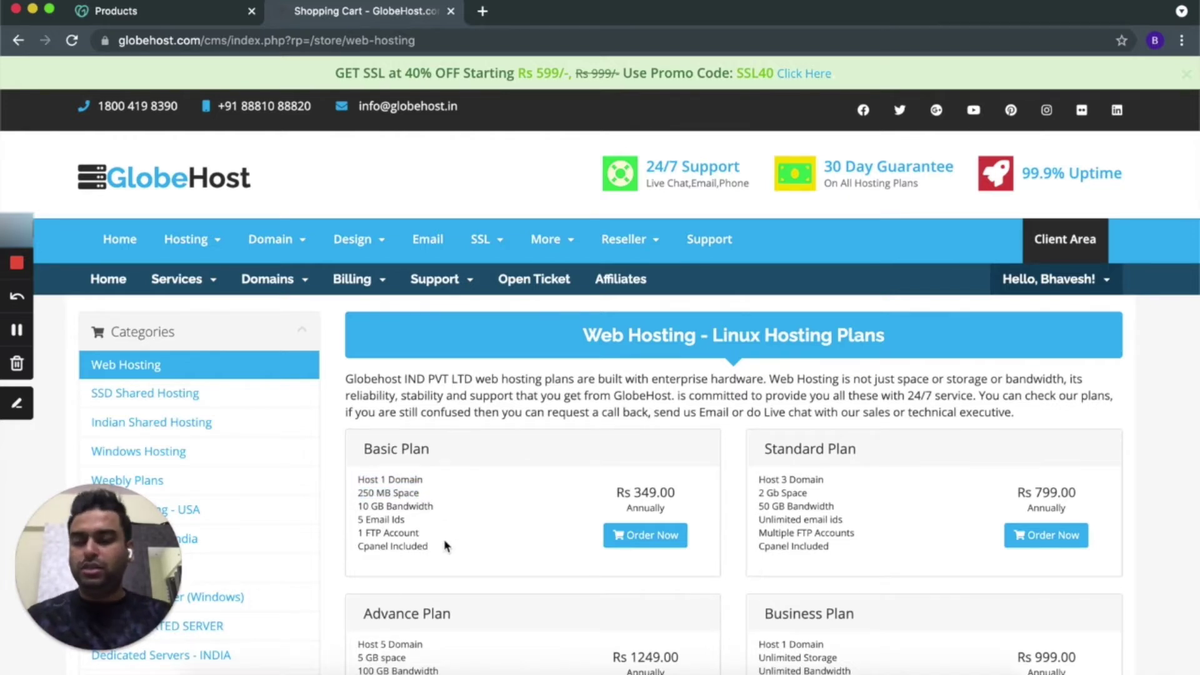
pyautogui.click(651, 539)
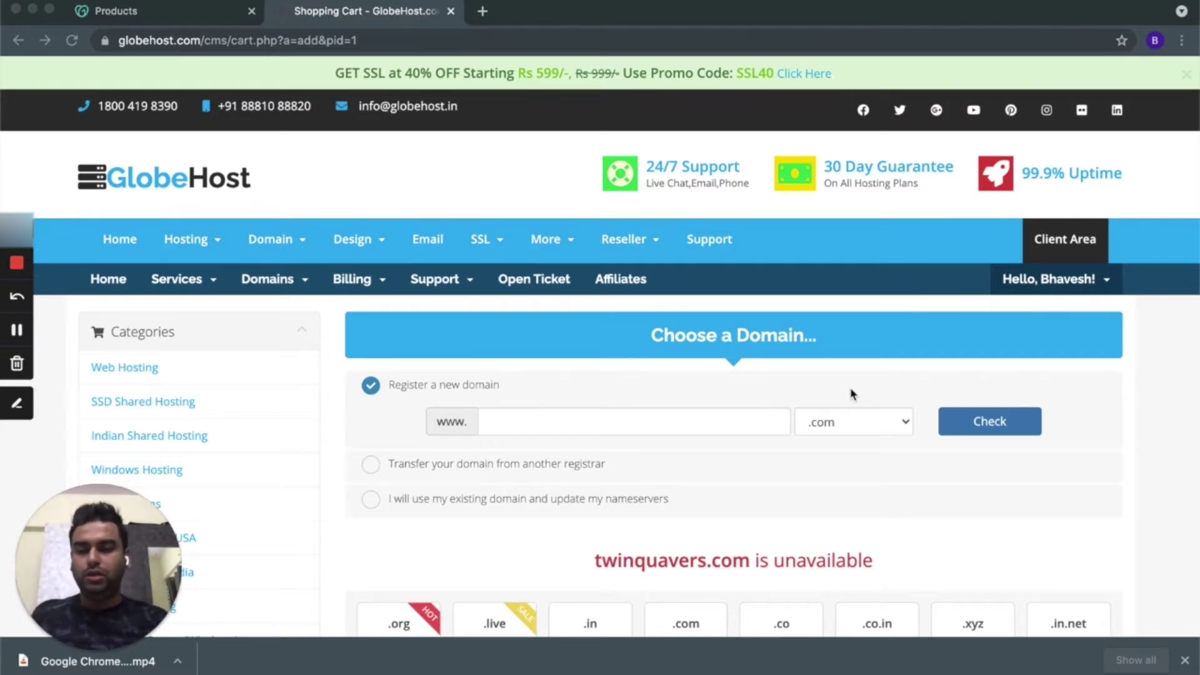
# Use existing domain twinquavers.com for the Basic Plan and continue to Review & Checkout.
pyautogui.click(372, 508)
pyautogui.click(403, 502)
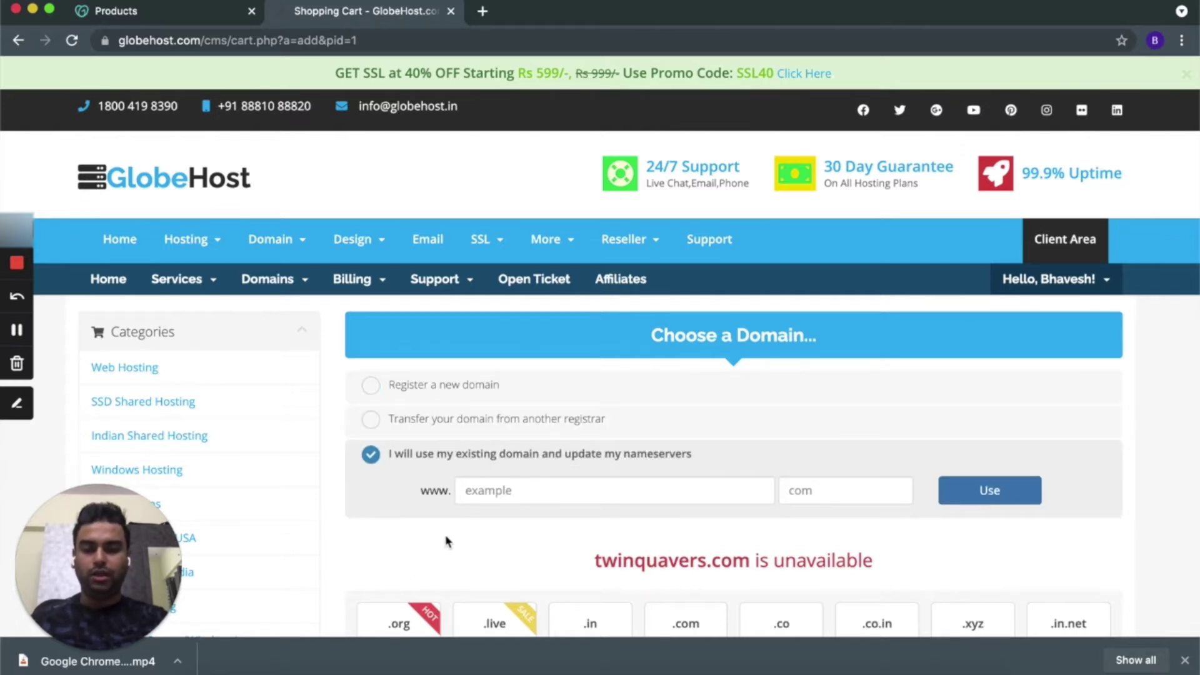
pyautogui.click(485, 497)
pyautogui.write('twin')
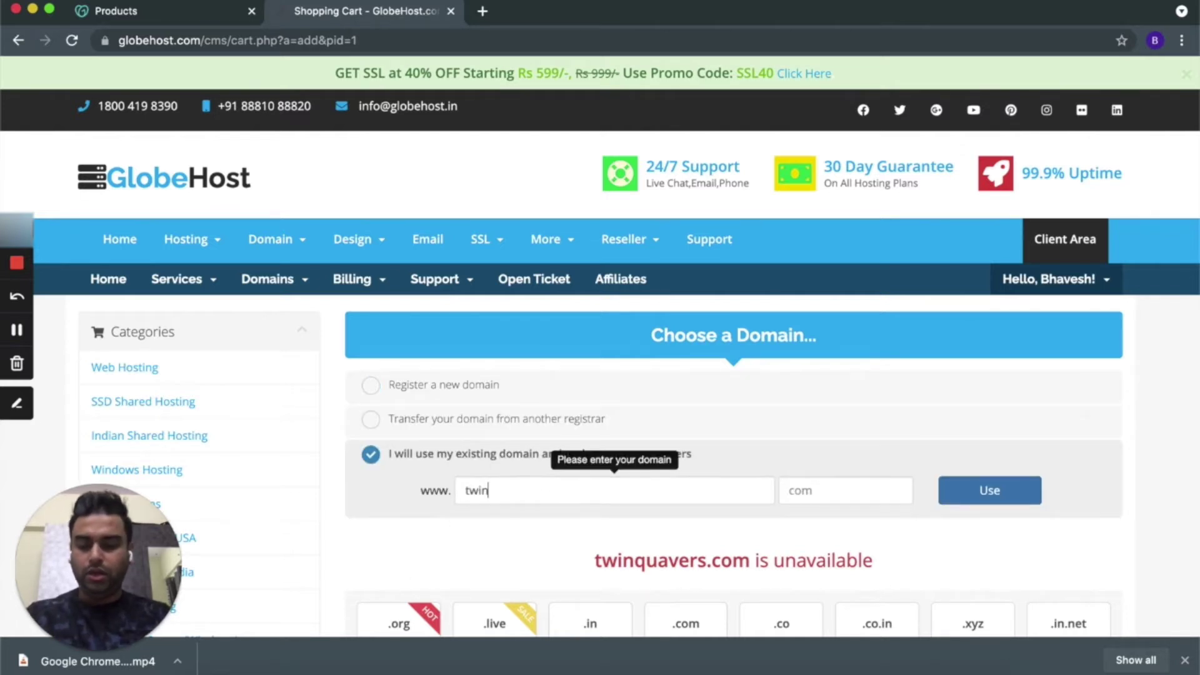
pyautogui.write('quavers')
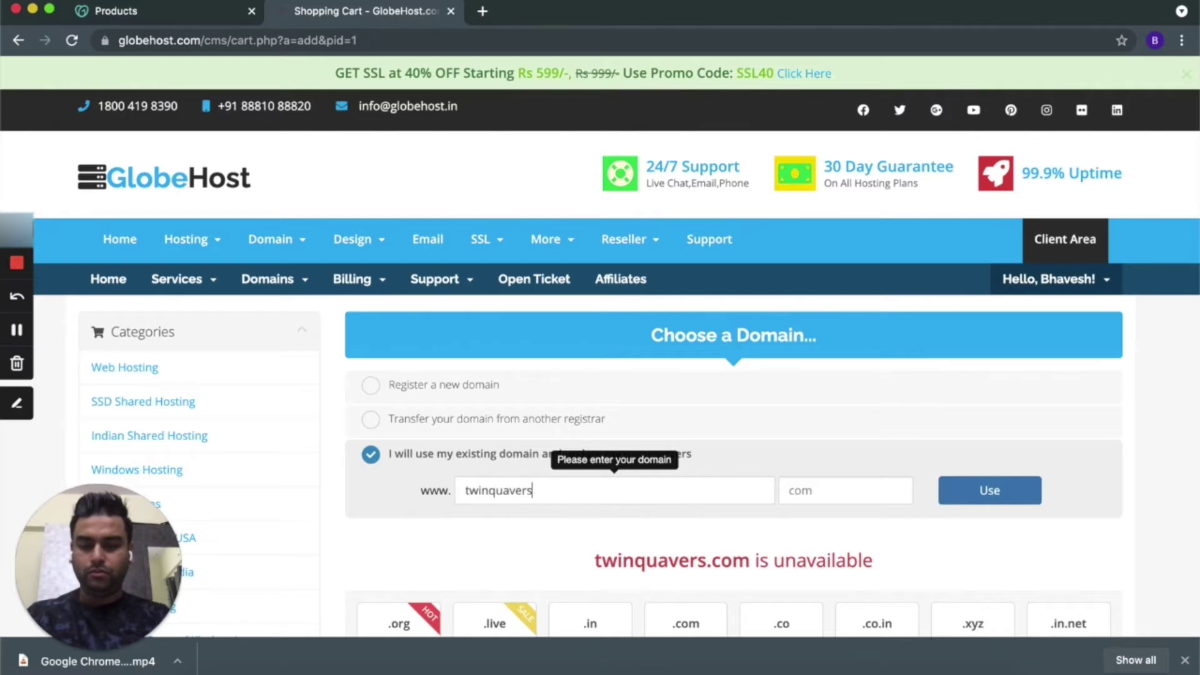
pyautogui.click(993, 491)
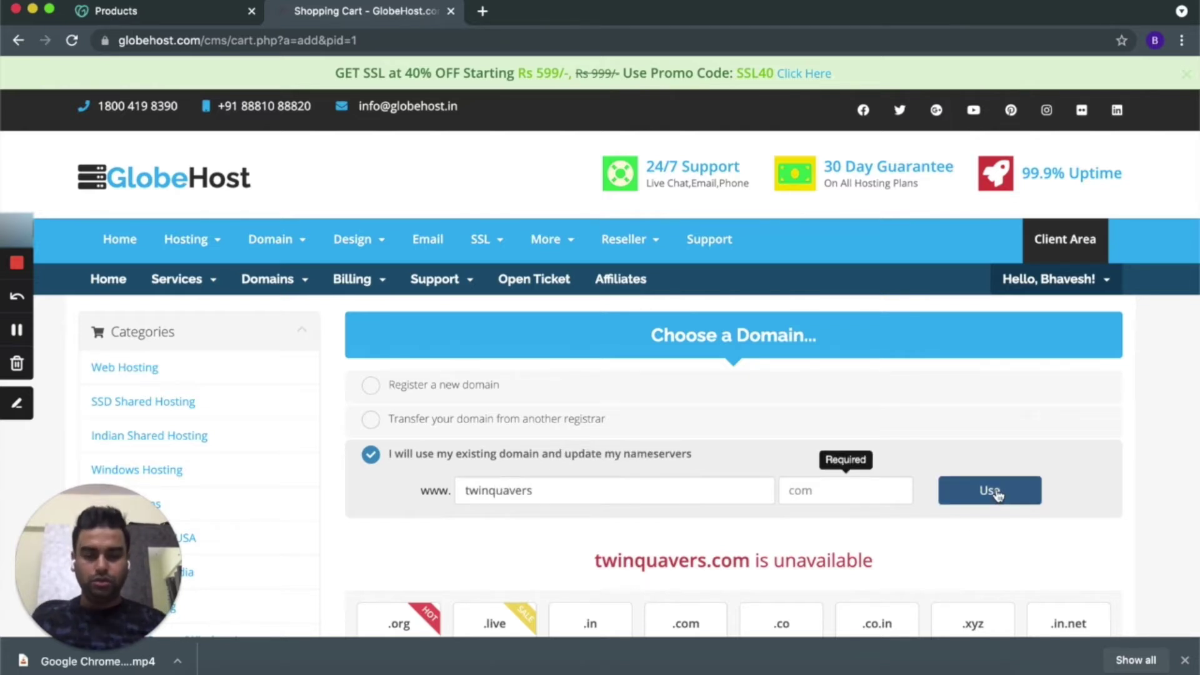
pyautogui.write('com')
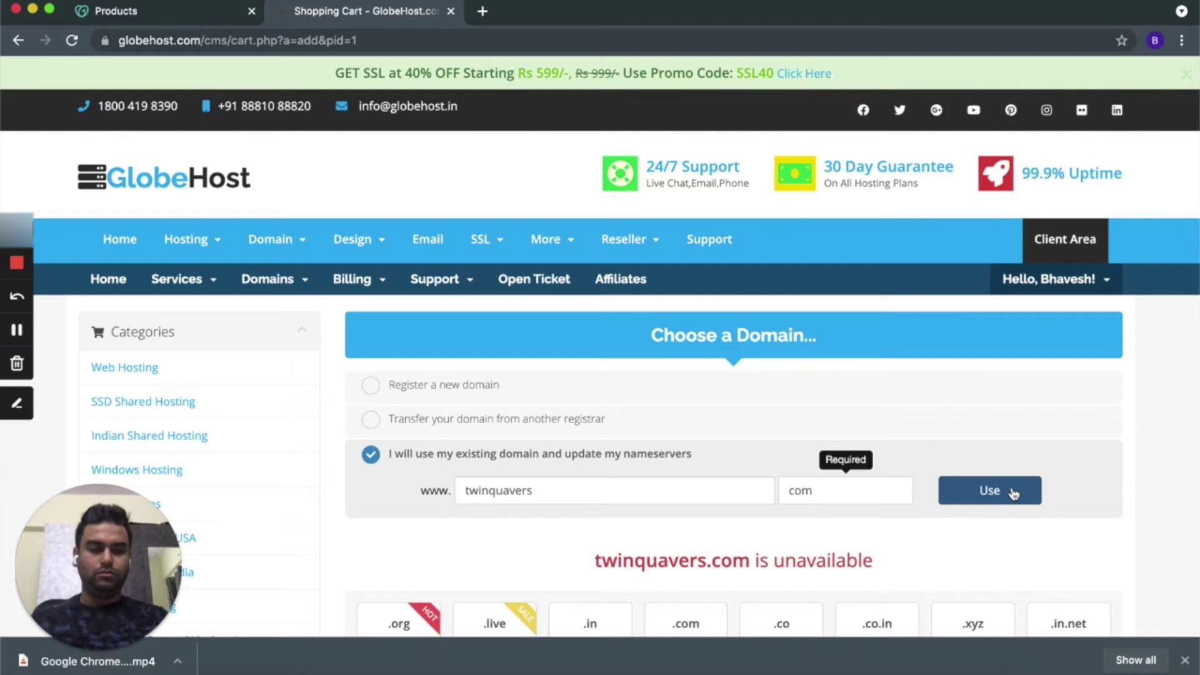
pyautogui.click(1013, 494)
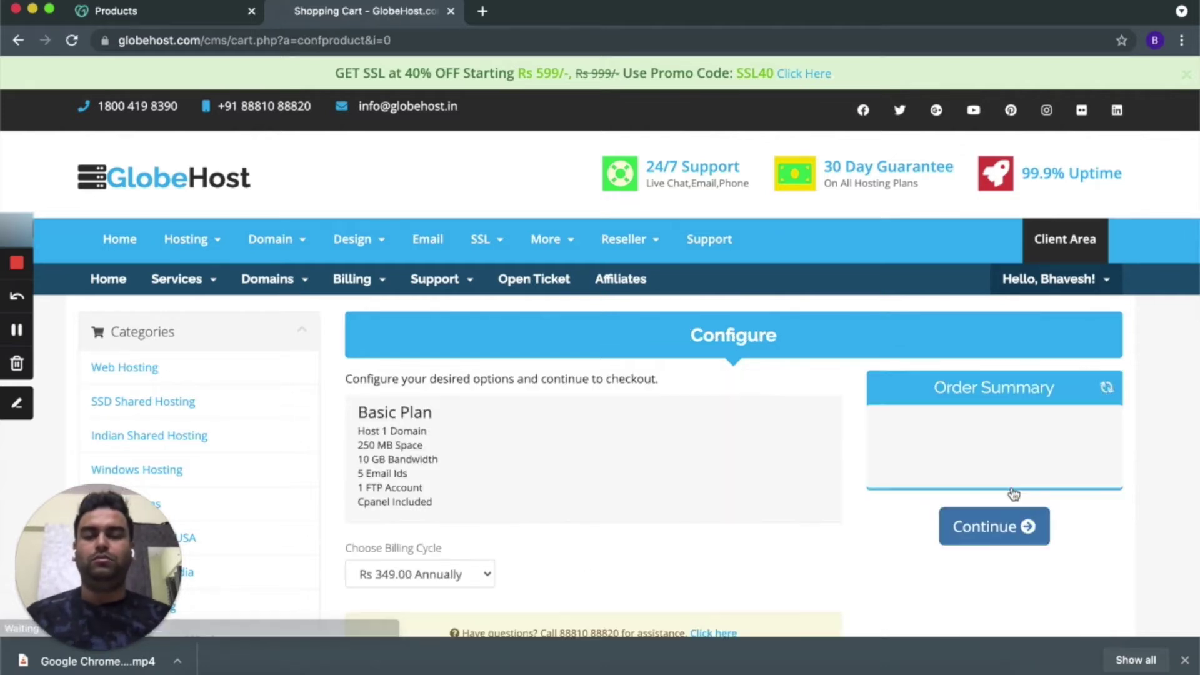
pyautogui.scroll(-2, 1006, 493)
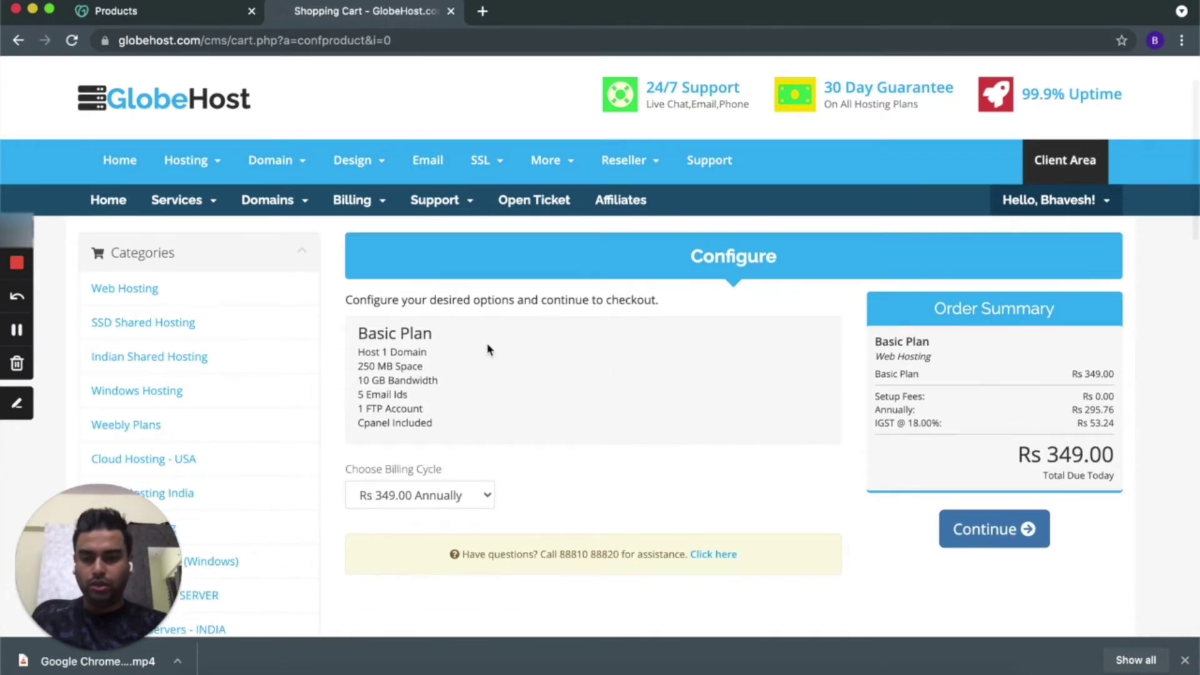
pyautogui.click(984, 531)
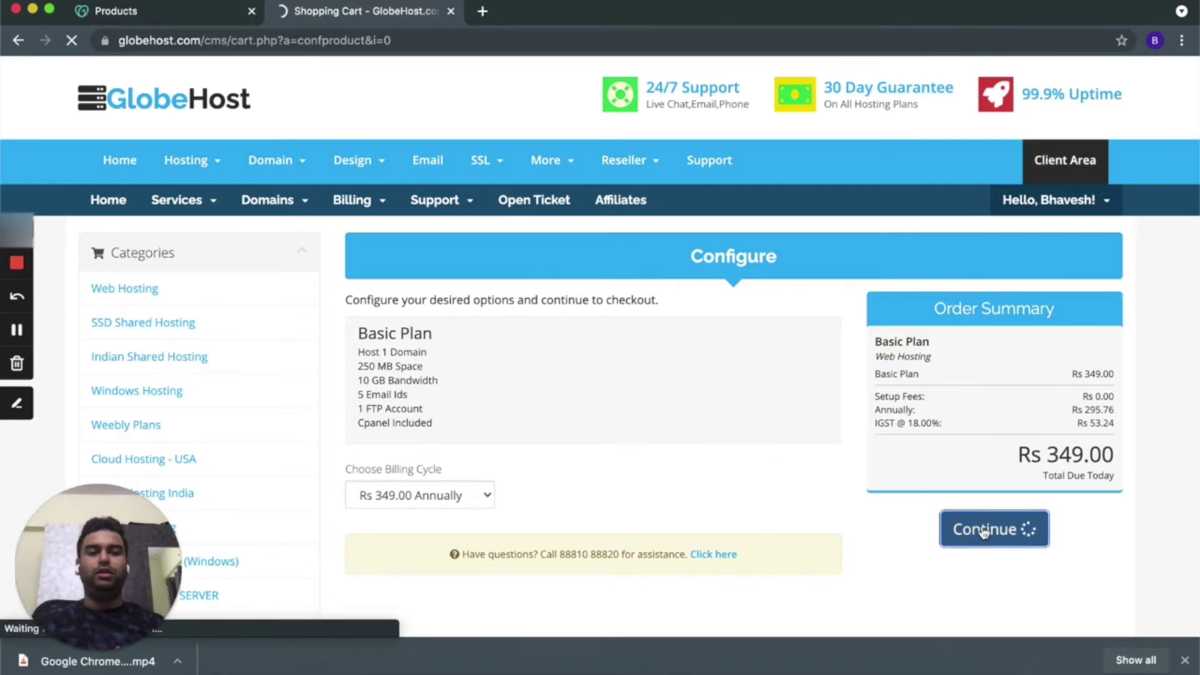
pyautogui.scroll(-2, 987, 528)
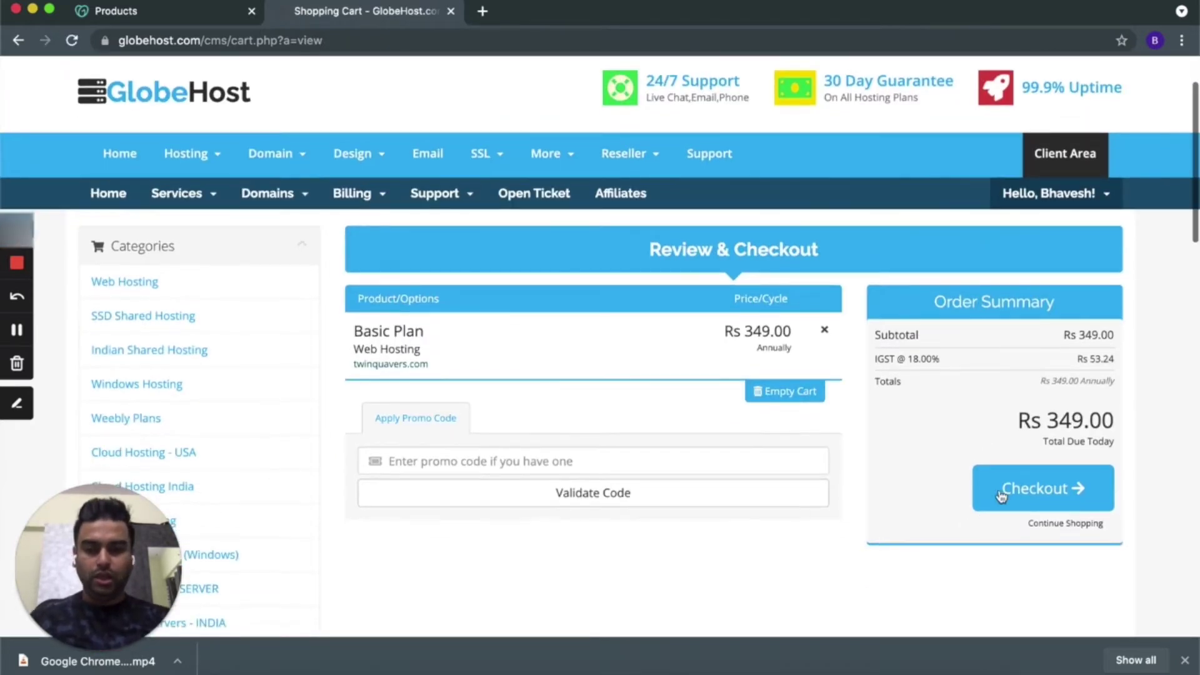
# Pay for the Basic Plan order and view the Twinquavers.com hosting details.
pyautogui.click(1039, 498)
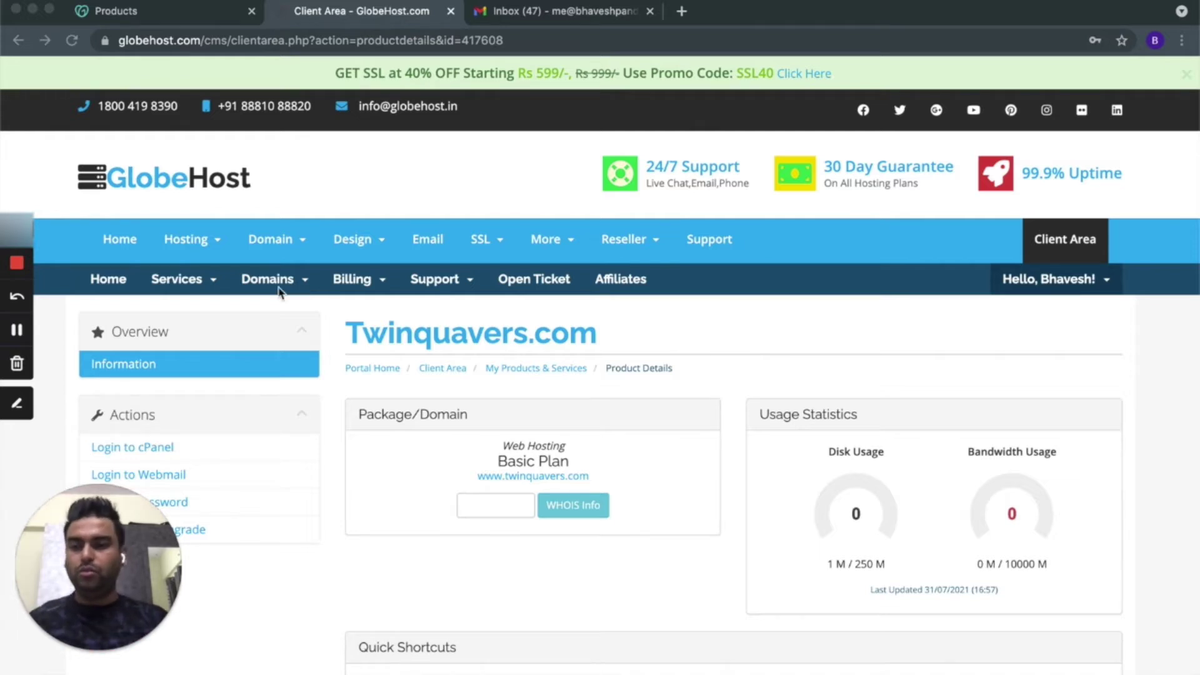
pyautogui.click(203, 285)
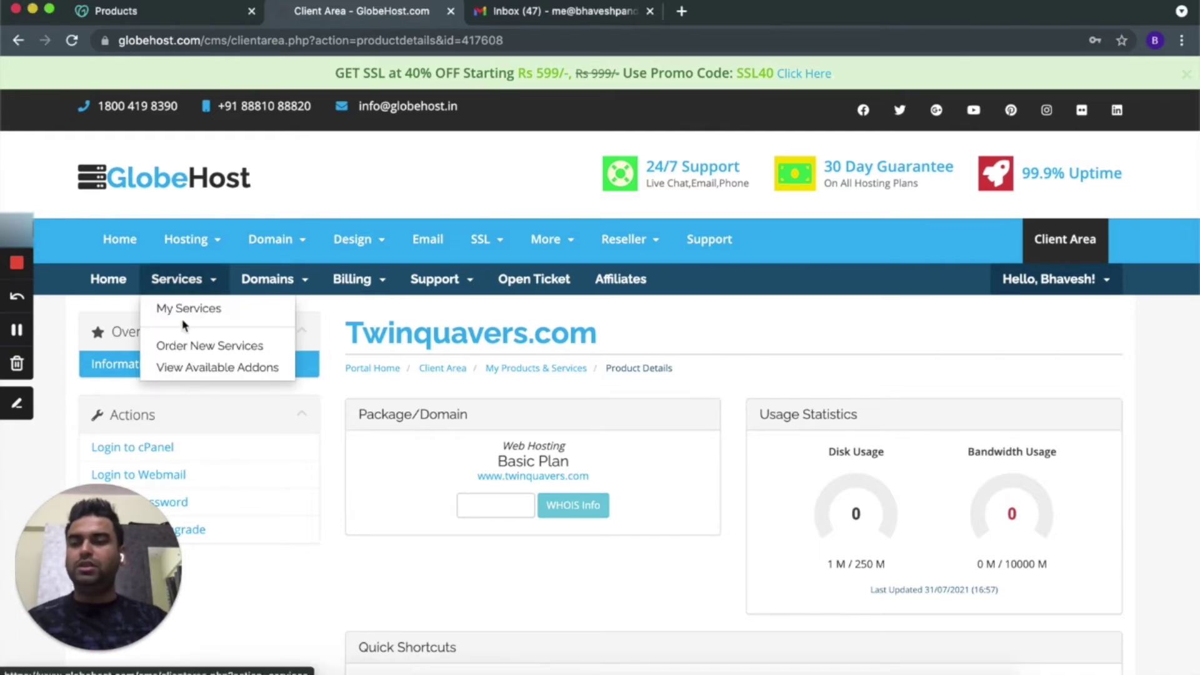
pyautogui.click(722, 338)
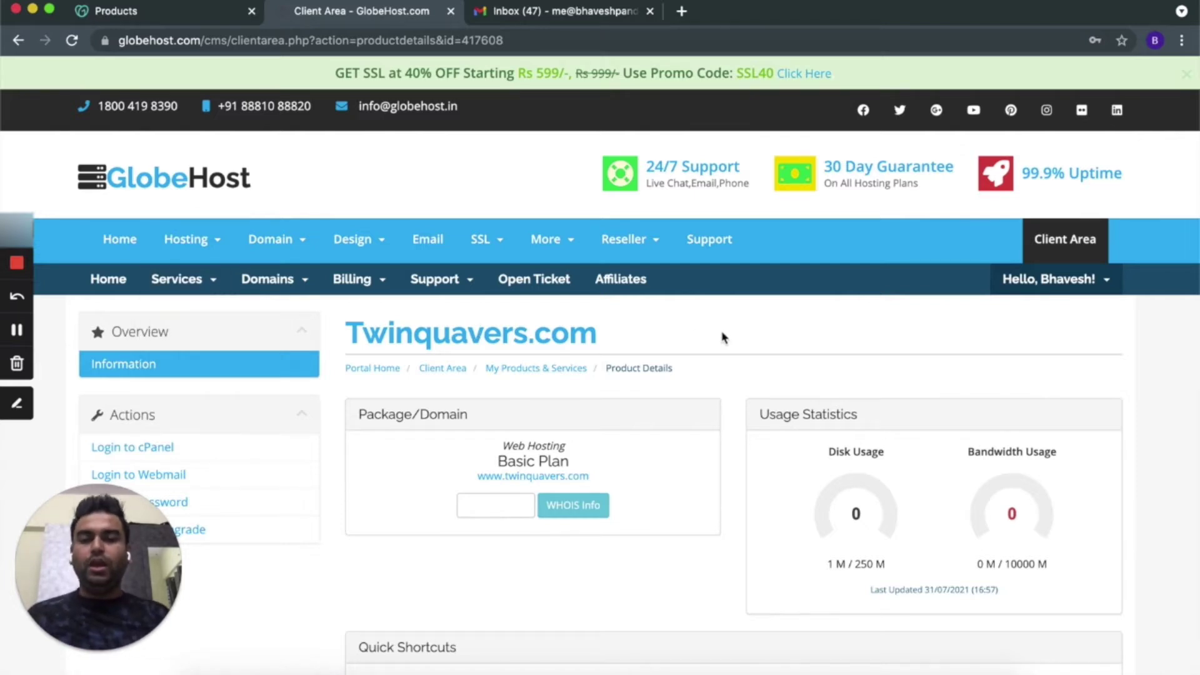
# Open the hosting email showing server IP 119.18.54.40 and nameservers rns401/rns402.webhostbox.net.
pyautogui.click(561, 13)
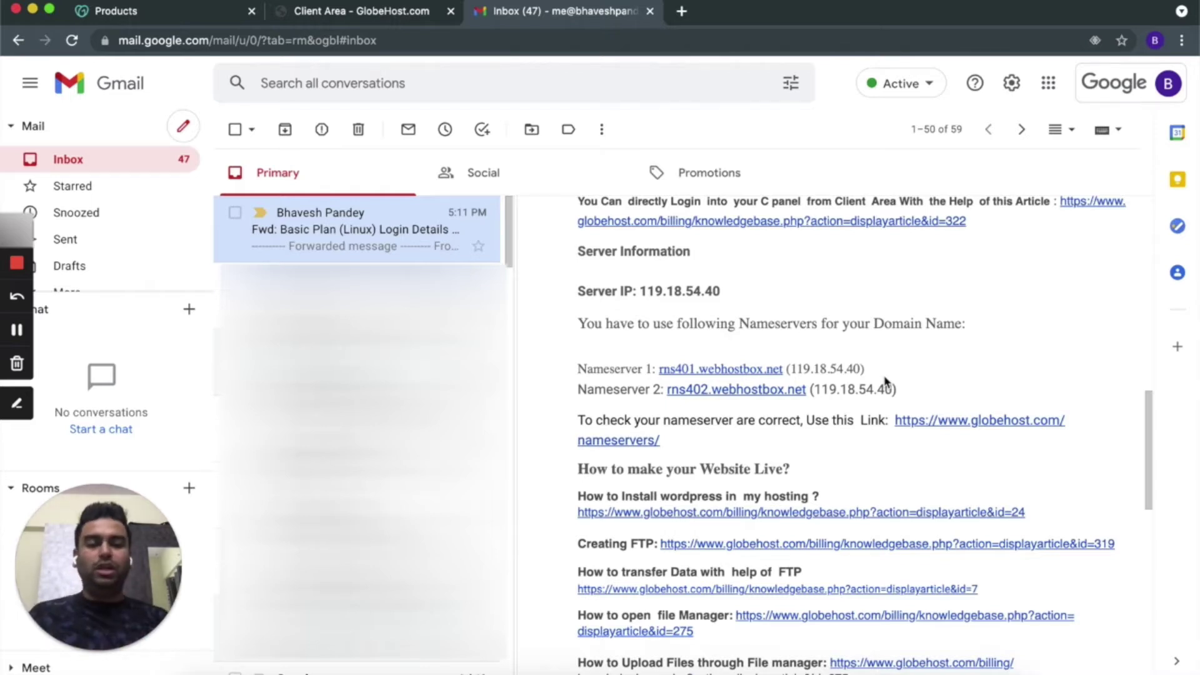
pyautogui.moveTo(900, 391); pyautogui.dragTo(892, 379)
pyautogui.click(919, 385)
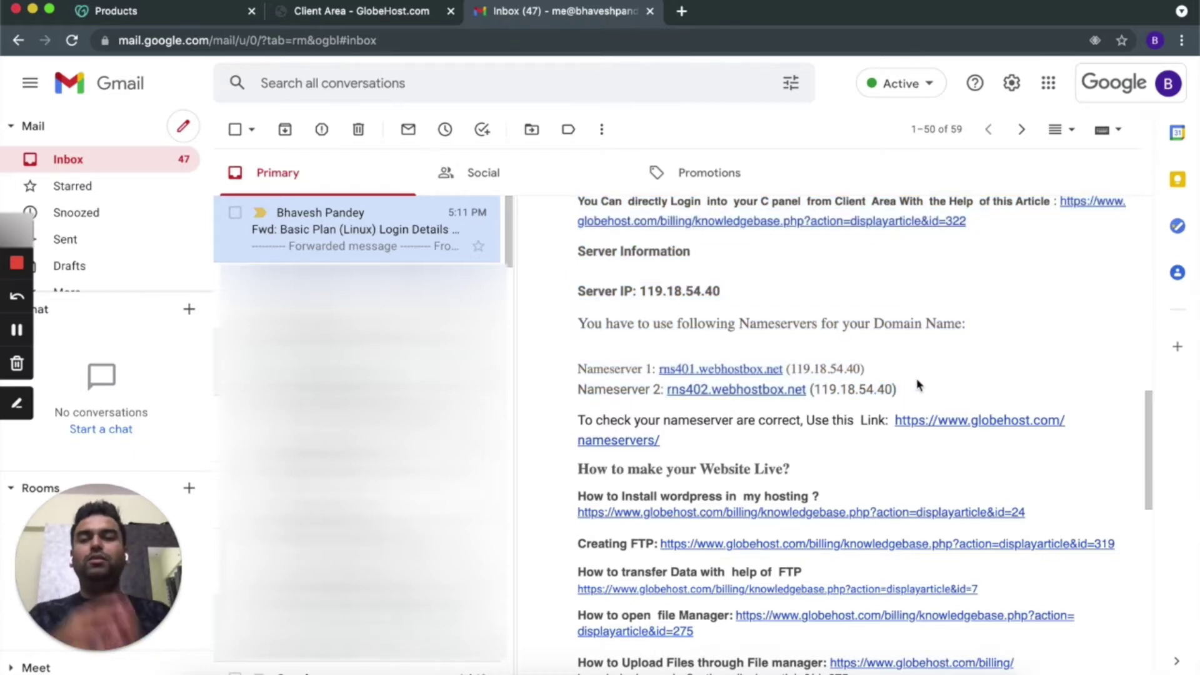
# Return to GoDaddy's My Products page and close the feedback survey.
pyautogui.click(177, 19)
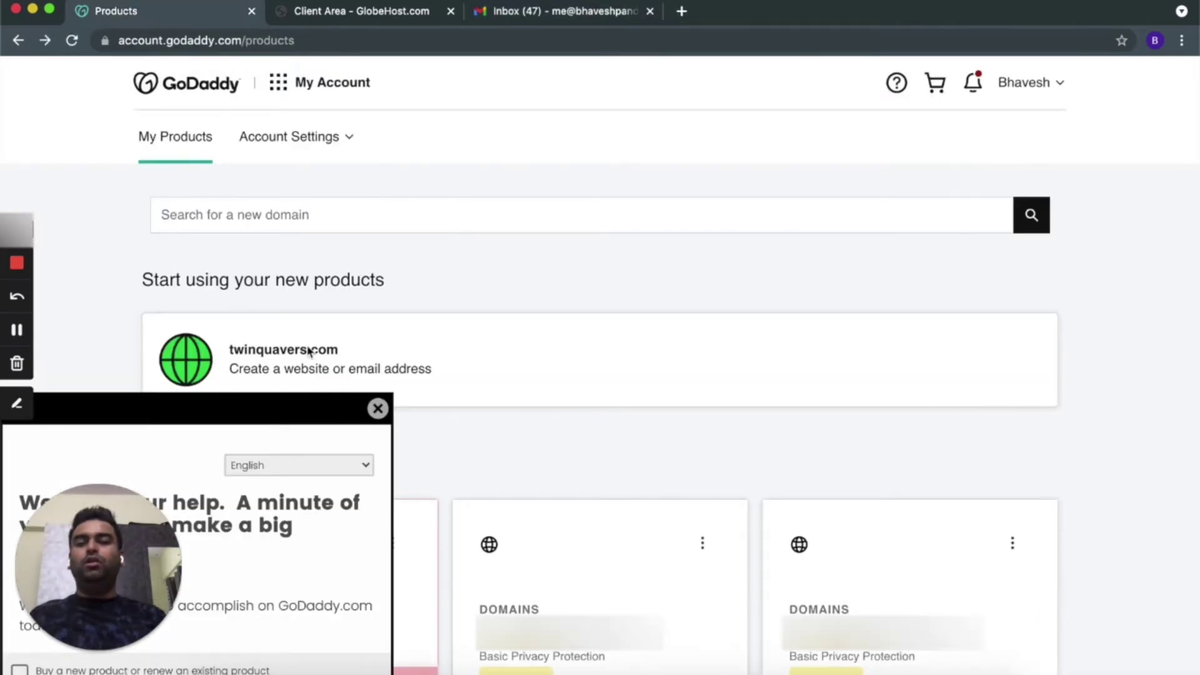
pyautogui.click(377, 410)
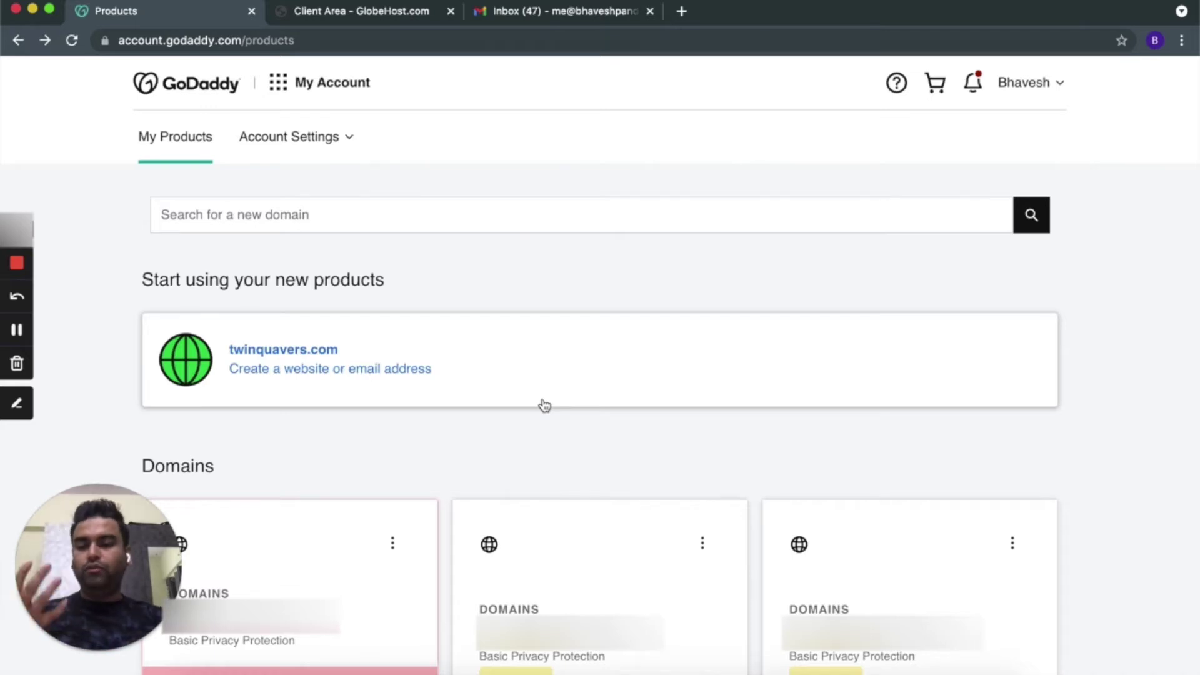
# Load the whatsmydns DNS checker website in a new tab.
pyautogui.click(681, 12)
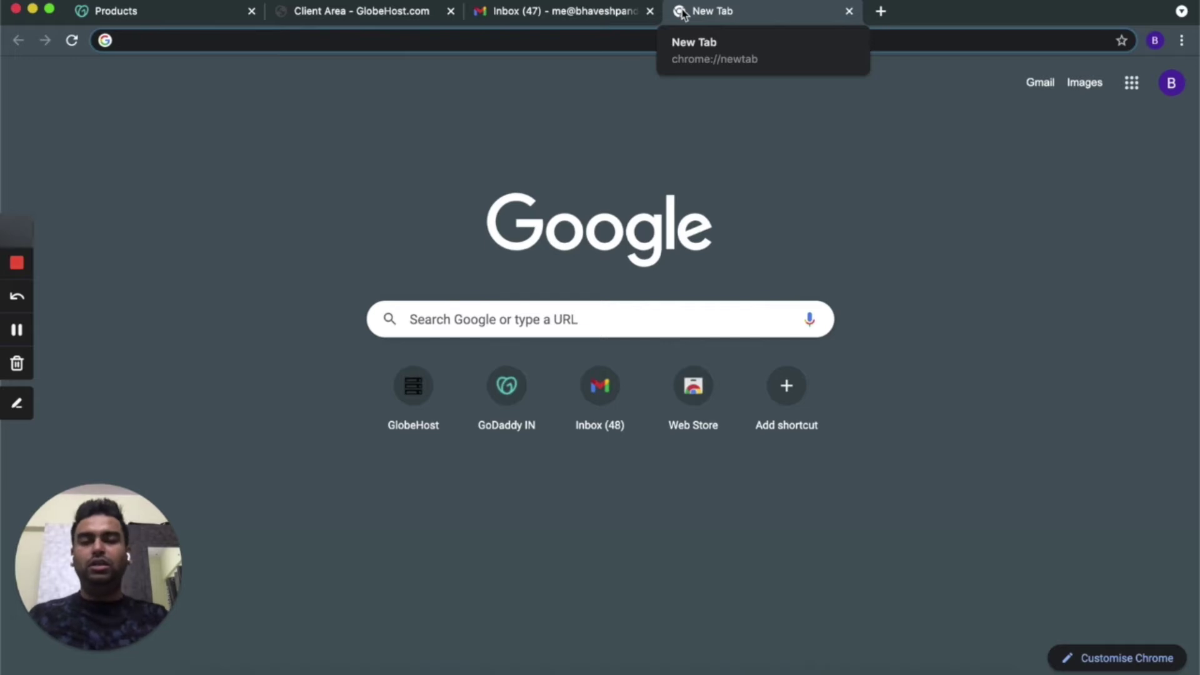
pyautogui.write('what')
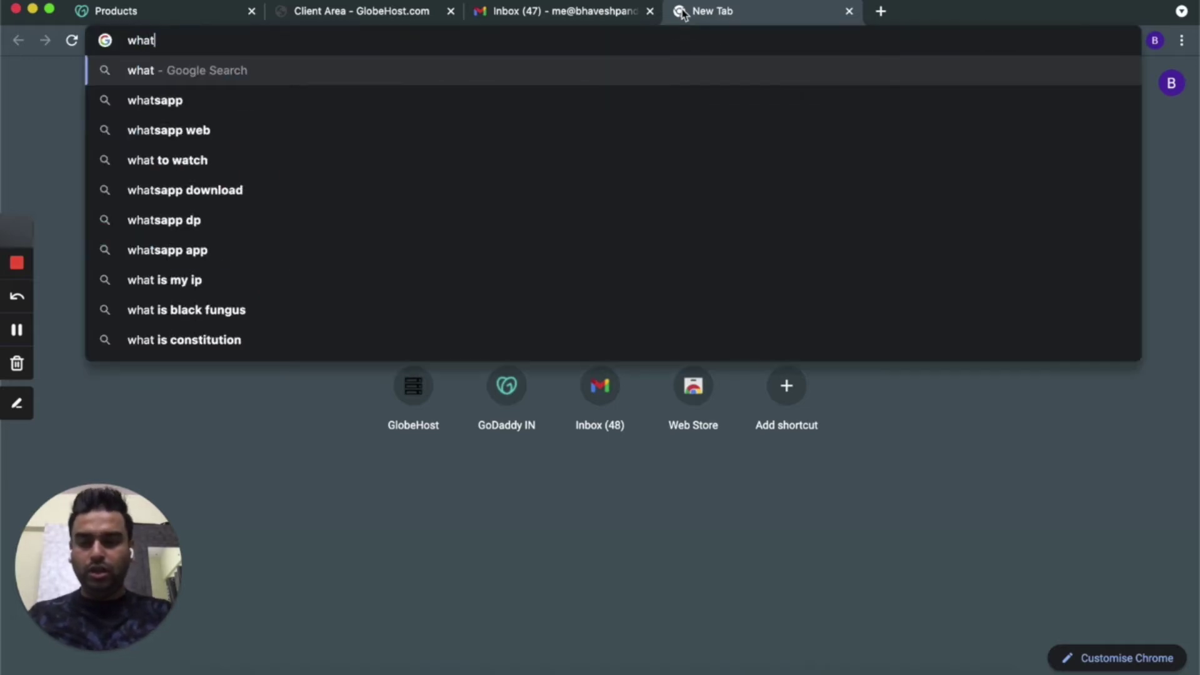
pyautogui.write('smydns.com')
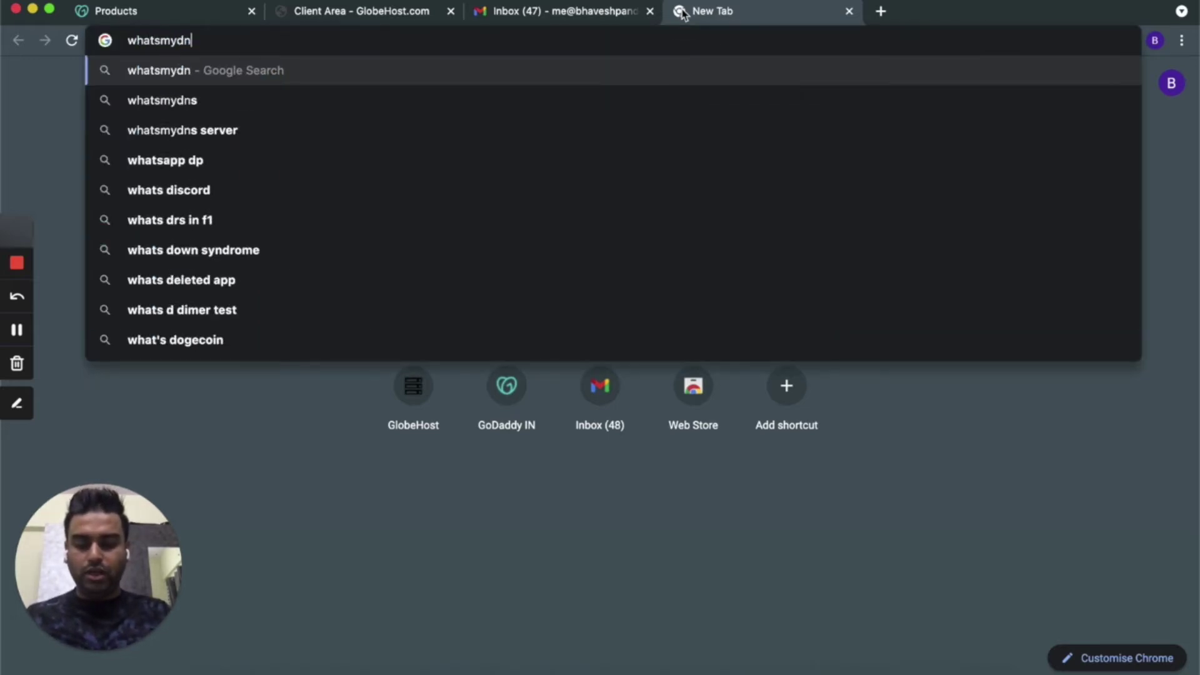
pyautogui.press('Return')
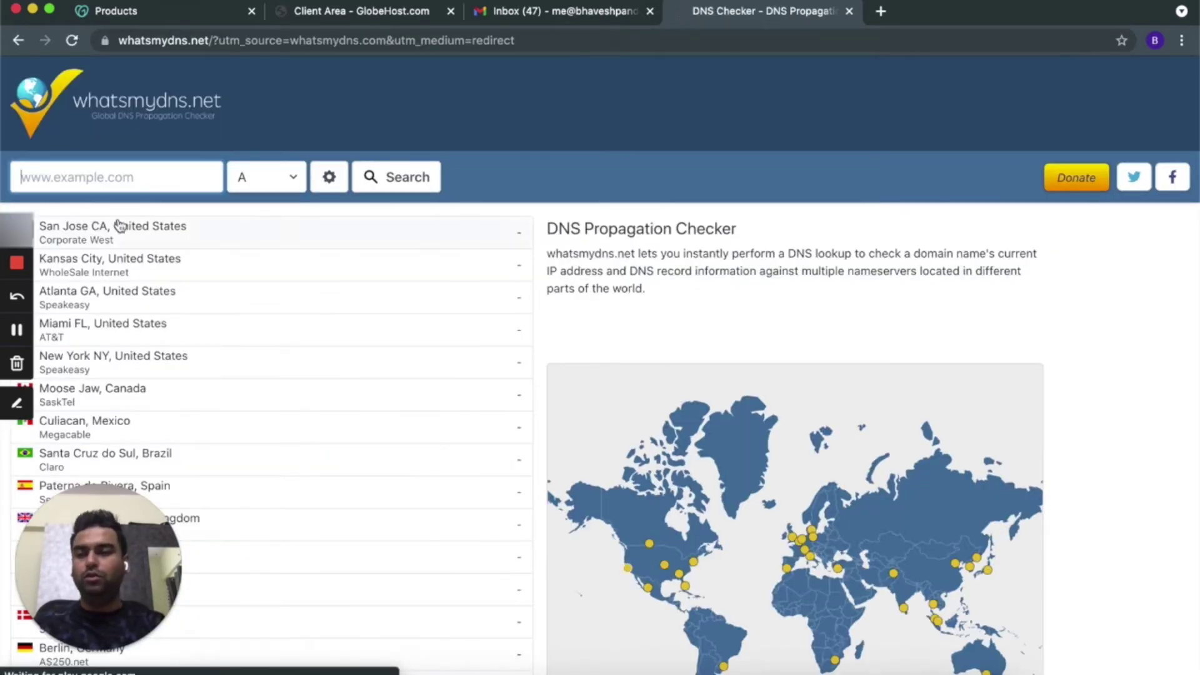
# Run an NS record lookup for twinquavers.com, then go back to the nameserver email.
pyautogui.click(86, 181)
pyautogui.write('twin')
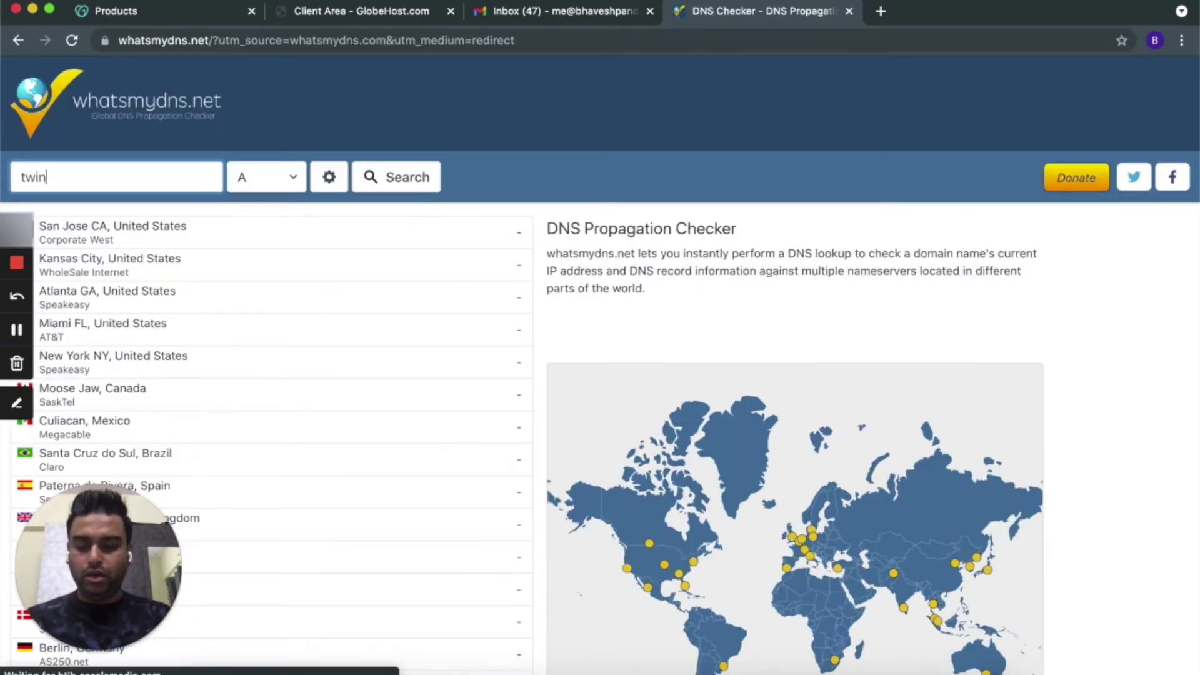
pyautogui.write('quavers.com')
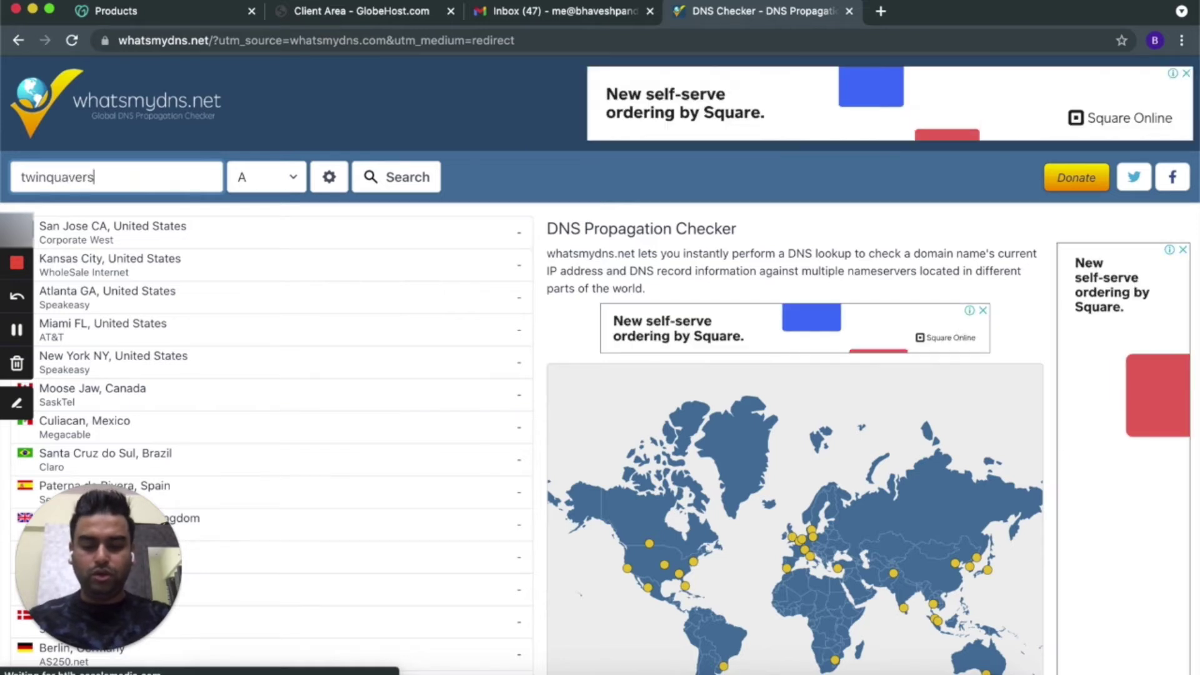
pyautogui.click(280, 182)
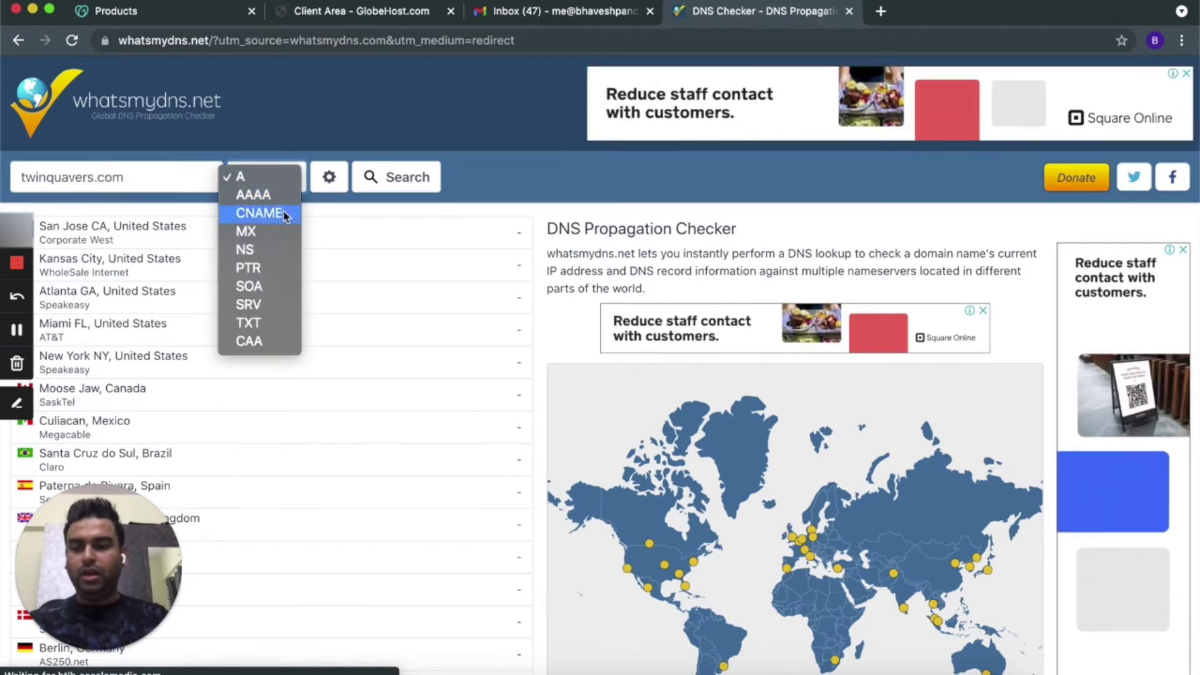
pyautogui.click(255, 250)
pyautogui.click(414, 179)
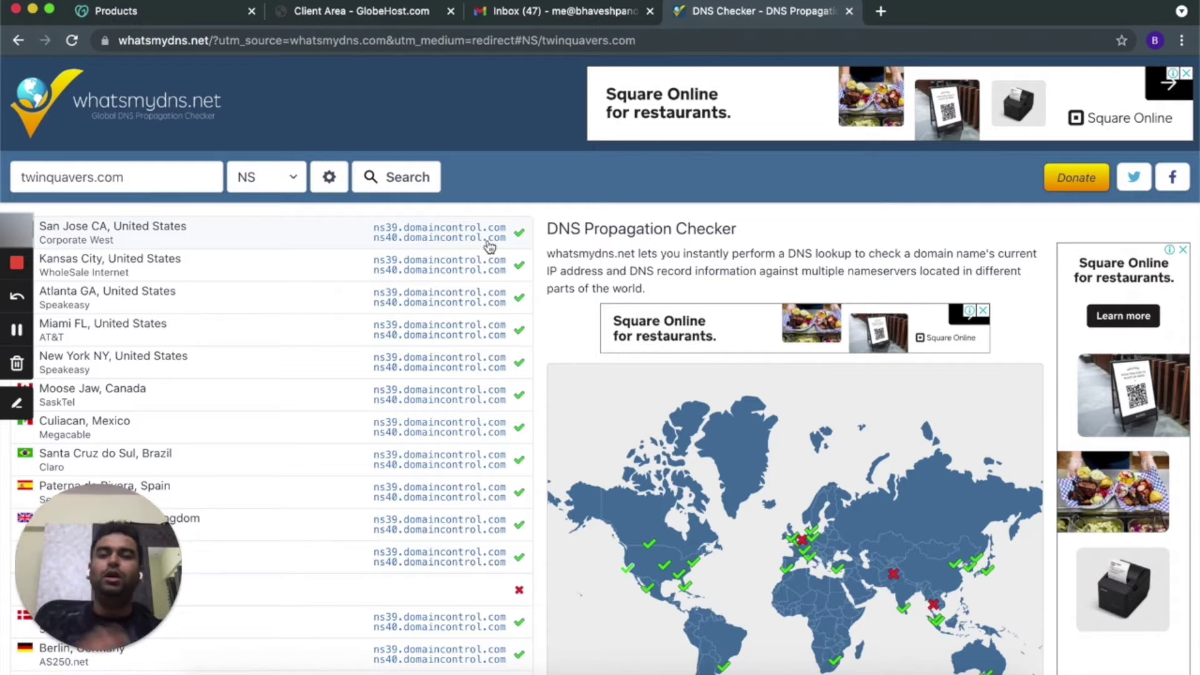
pyautogui.click(550, 15)
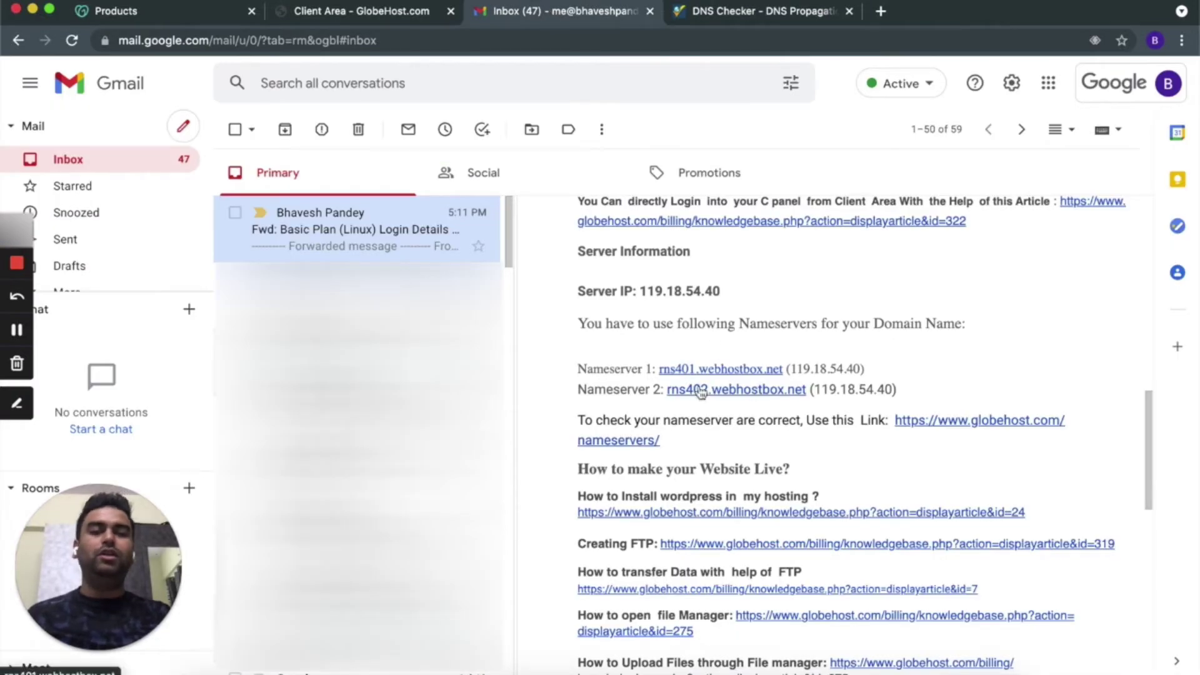
# Visit twinquavers.com in a new tab to see GoDaddy's parked page, then return to DNS results.
pyautogui.click(880, 13)
pyautogui.write('twinq')
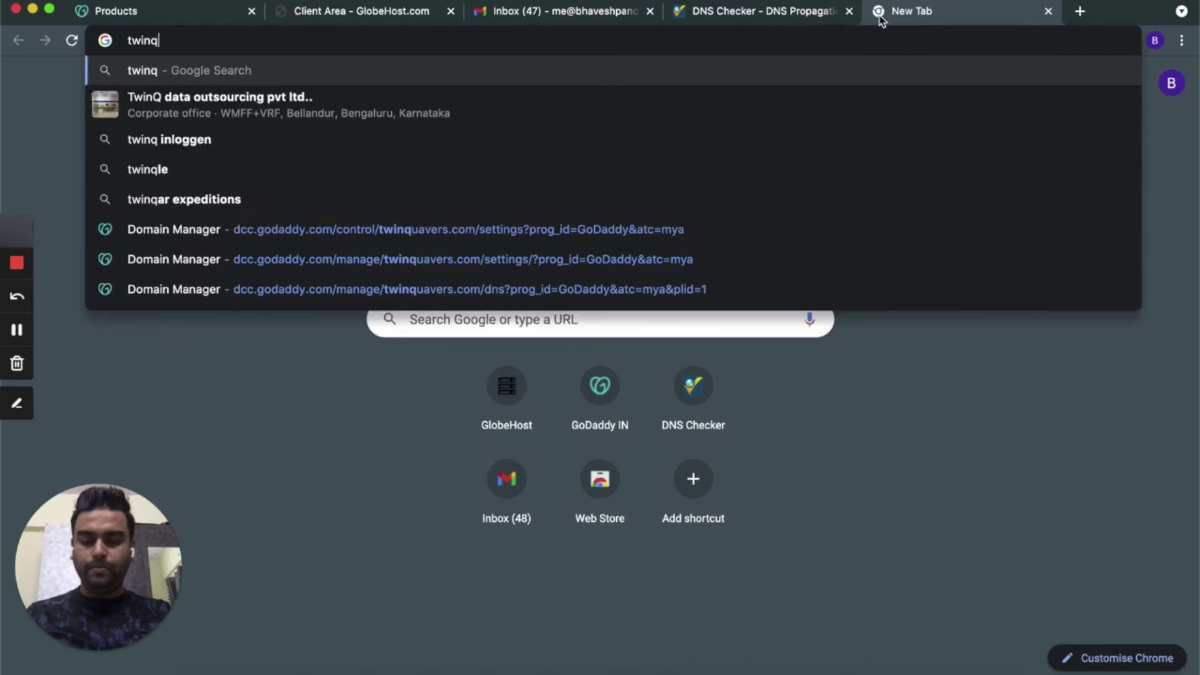
pyautogui.write('uavers.com')
pyautogui.press('Return')
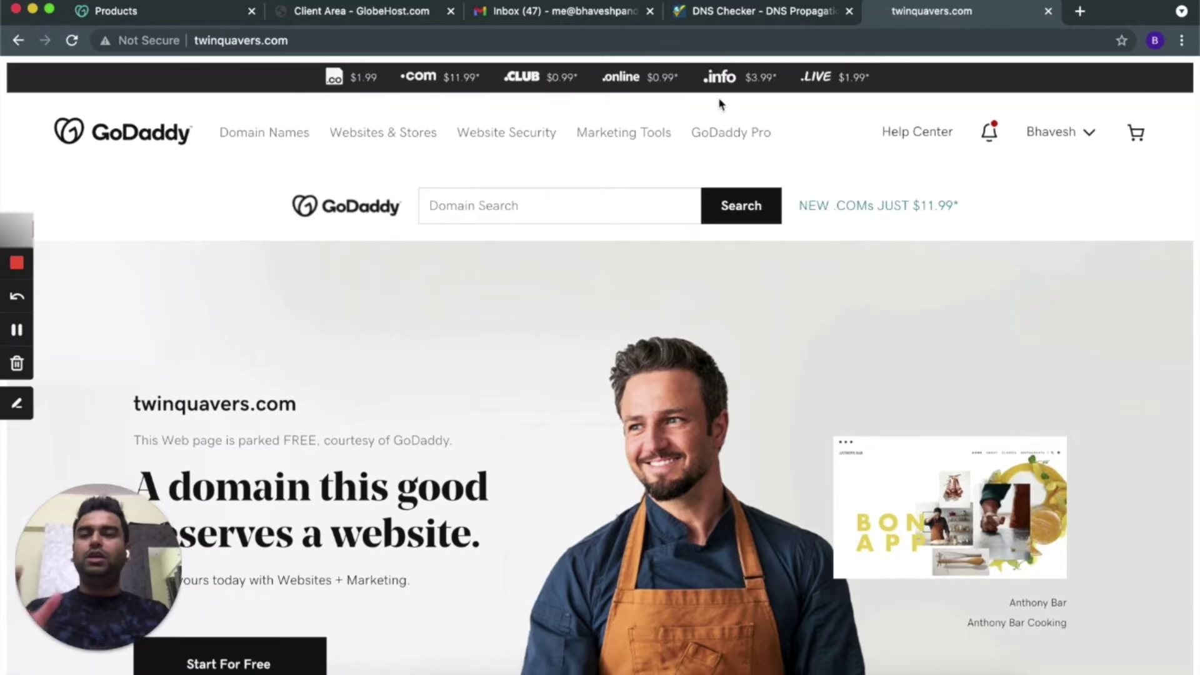
pyautogui.click(785, 14)
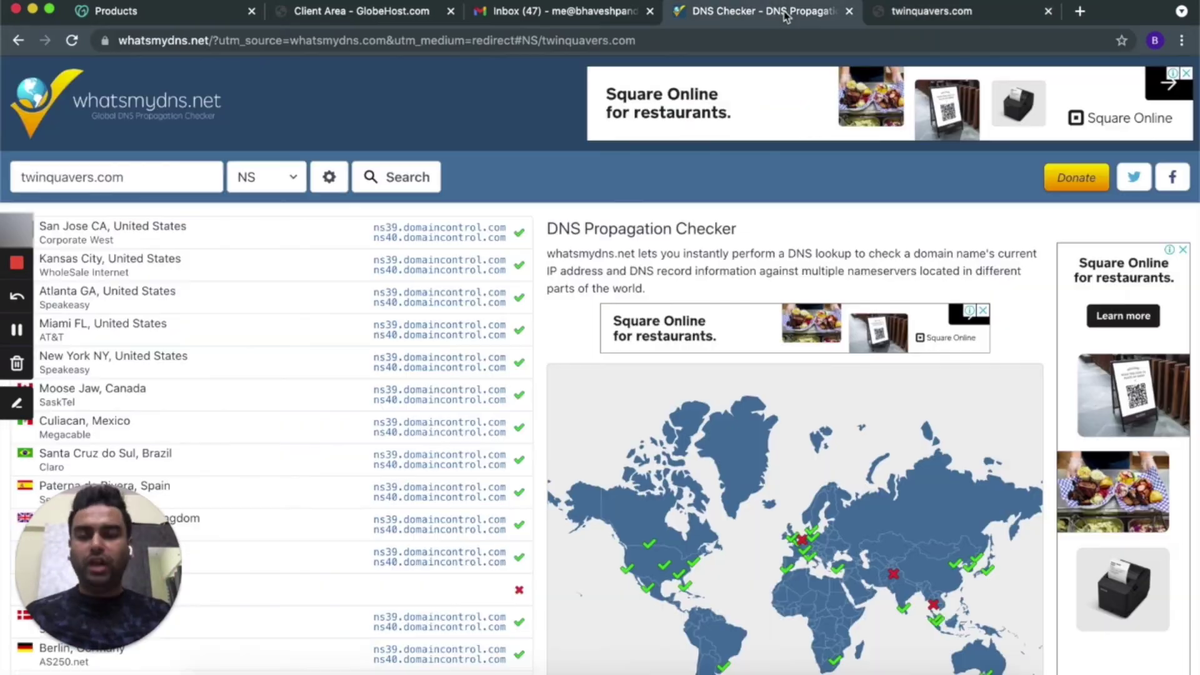
# On GoDaddy My Products, choose Manage my domain on the twinquavers.com card.
pyautogui.click(338, 12)
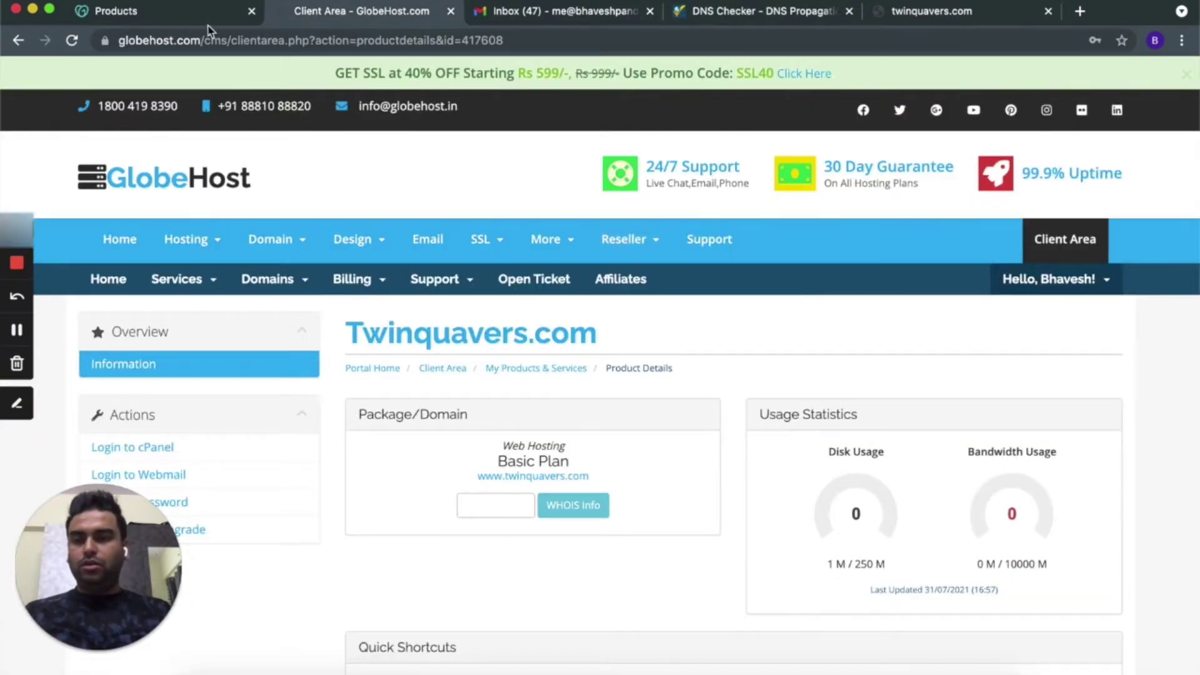
pyautogui.click(175, 22)
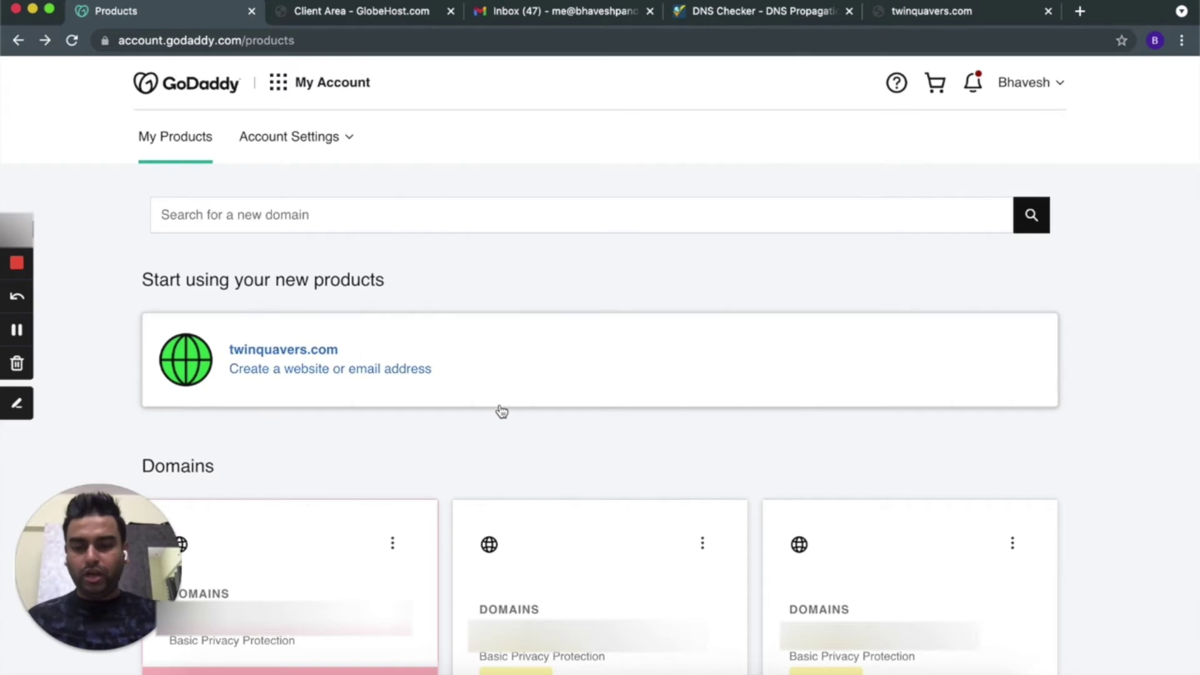
pyautogui.scroll(-7, 498, 412)
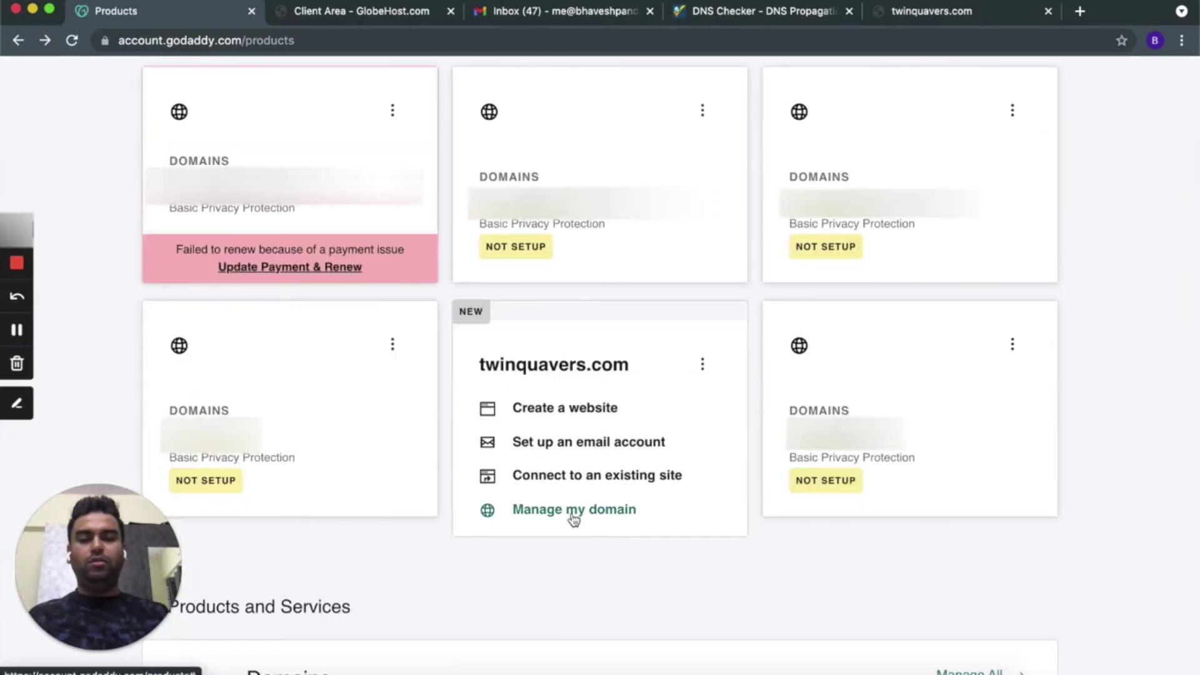
pyautogui.click(573, 512)
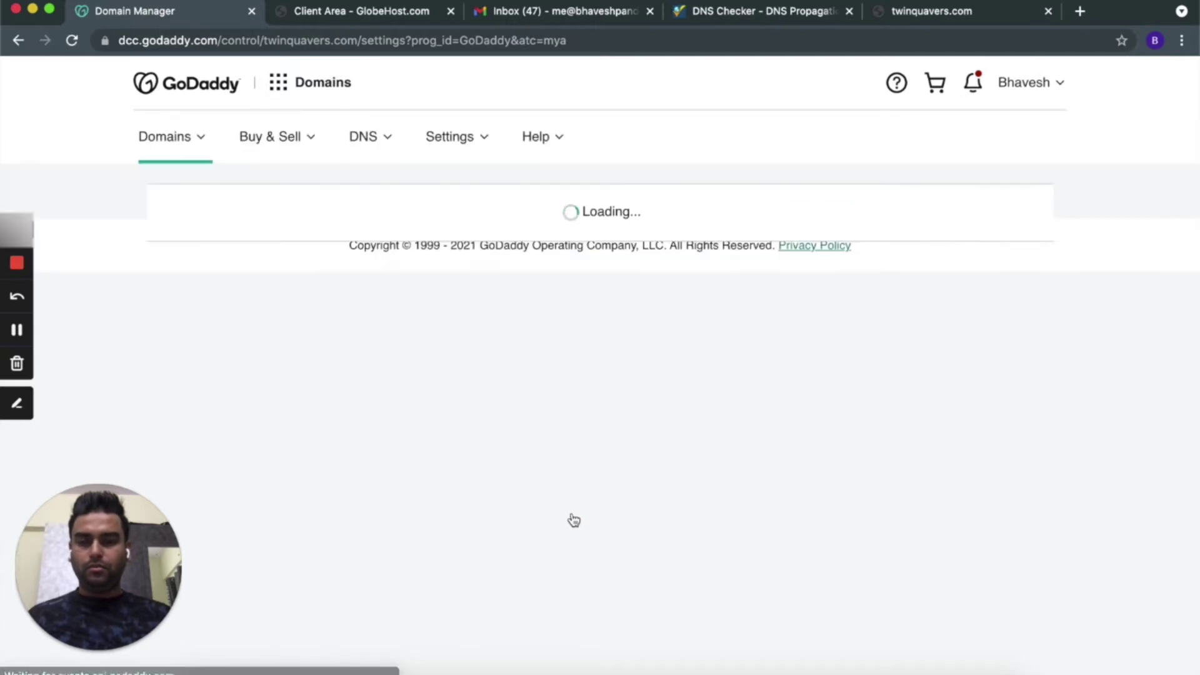
# Open DNS management for twinquavers.com and begin changing its default ns39/ns40.domaincontrol.com nameservers.
pyautogui.scroll(-15, 573, 520)
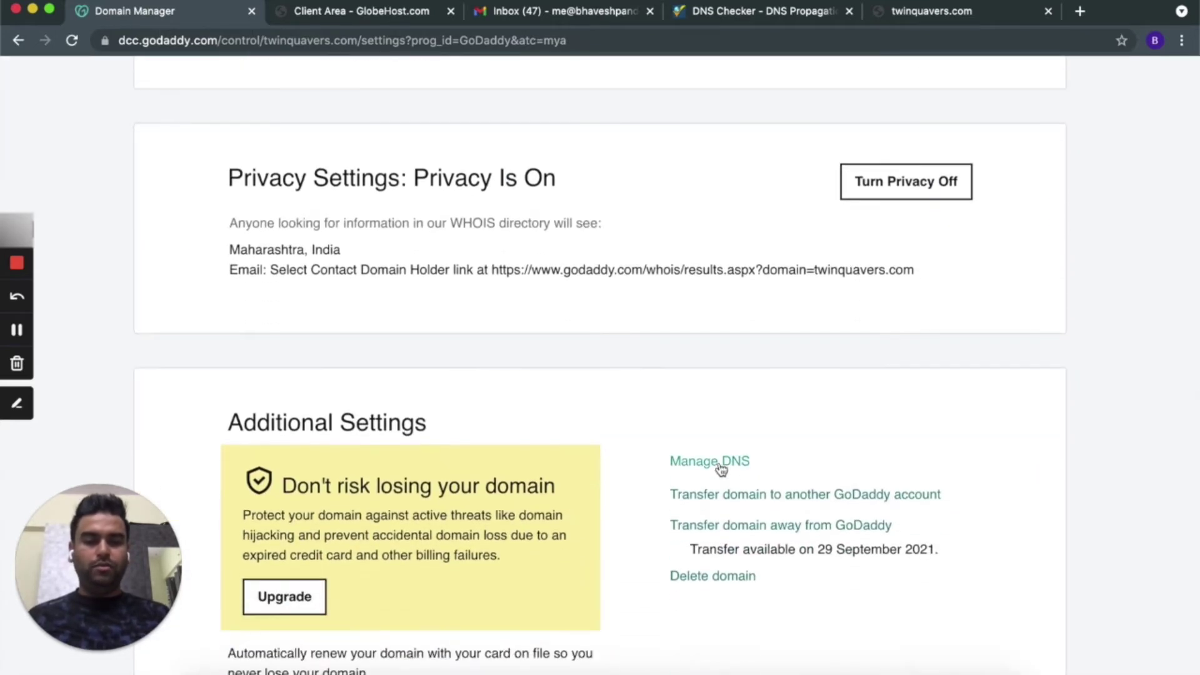
pyautogui.click(719, 465)
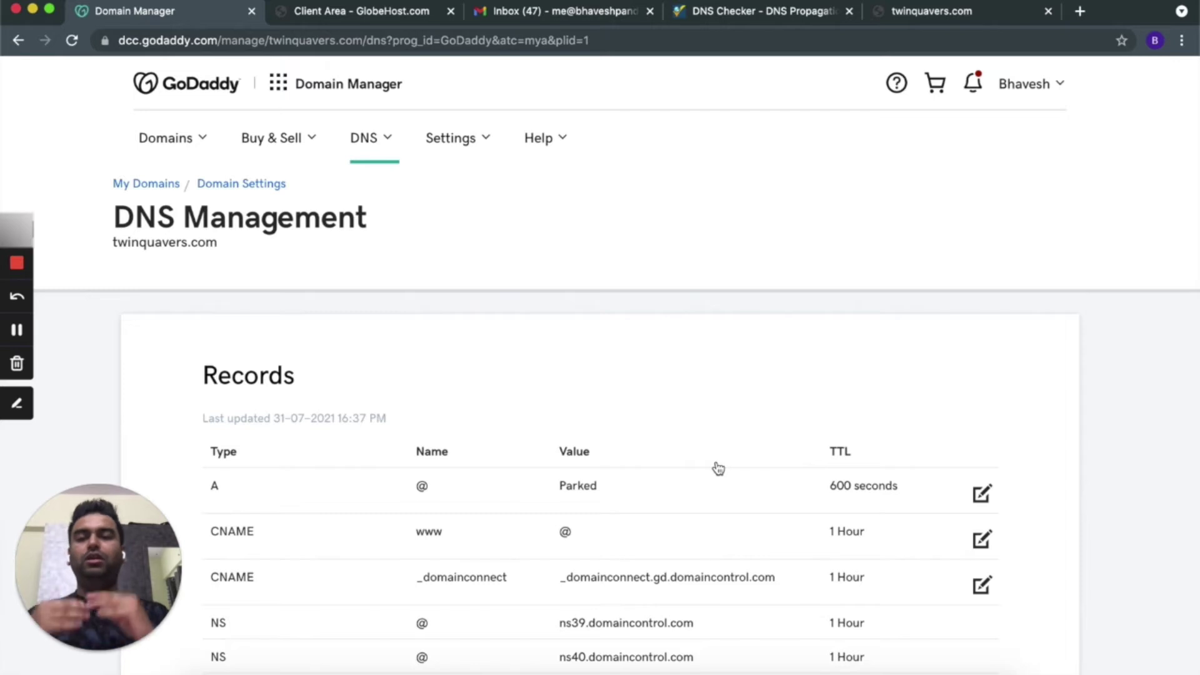
pyautogui.scroll(-10, 718, 468)
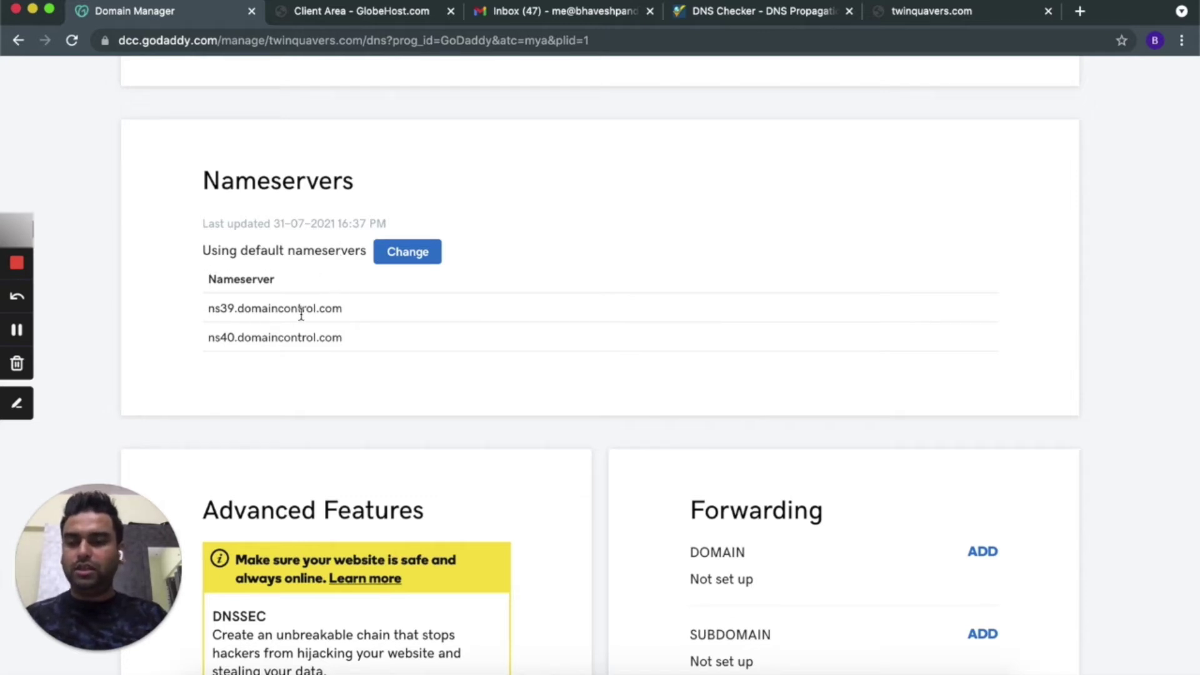
pyautogui.click(778, 17)
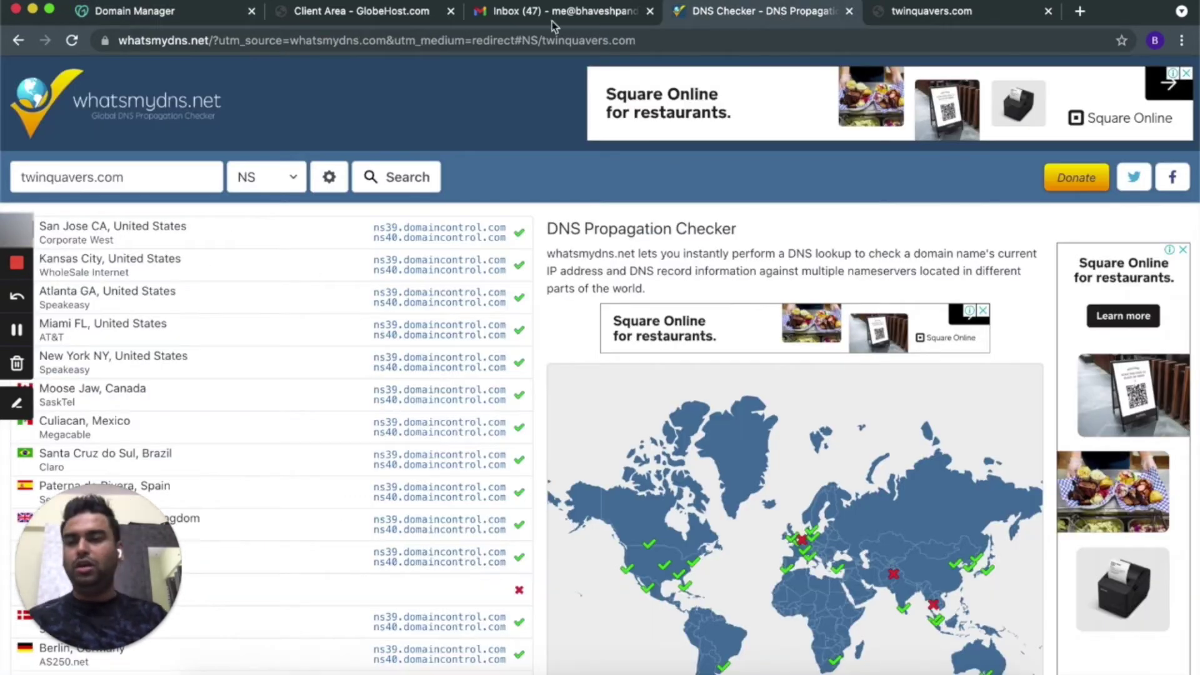
pyautogui.click(182, 13)
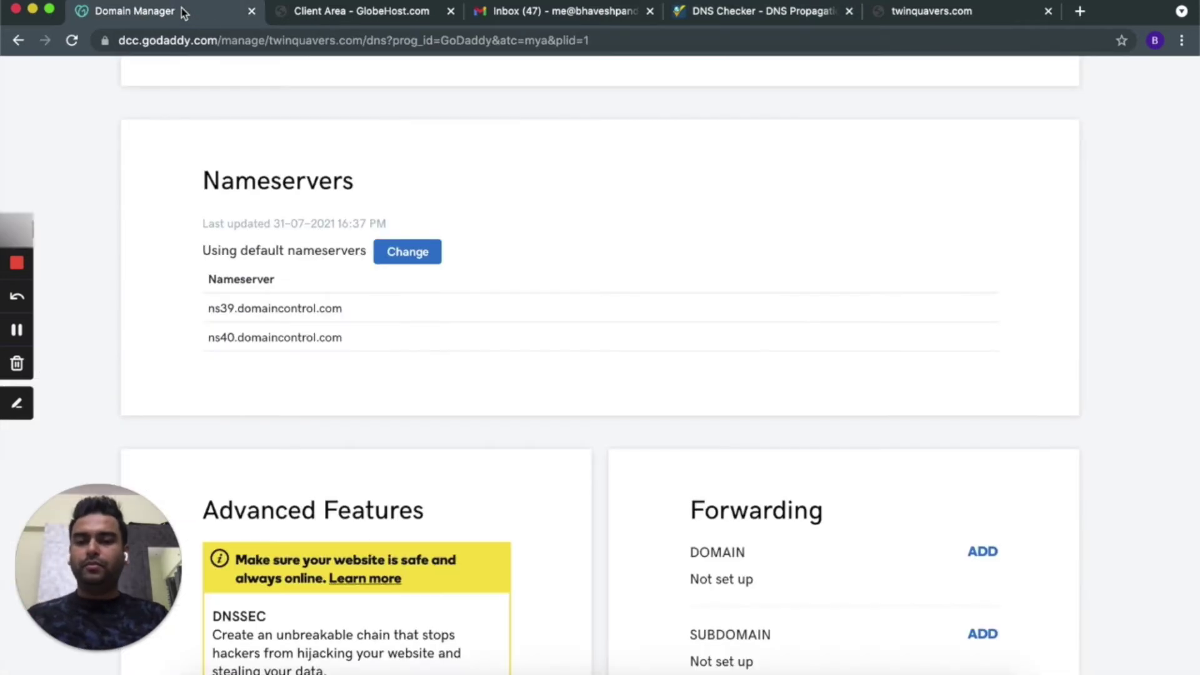
pyautogui.click(412, 250)
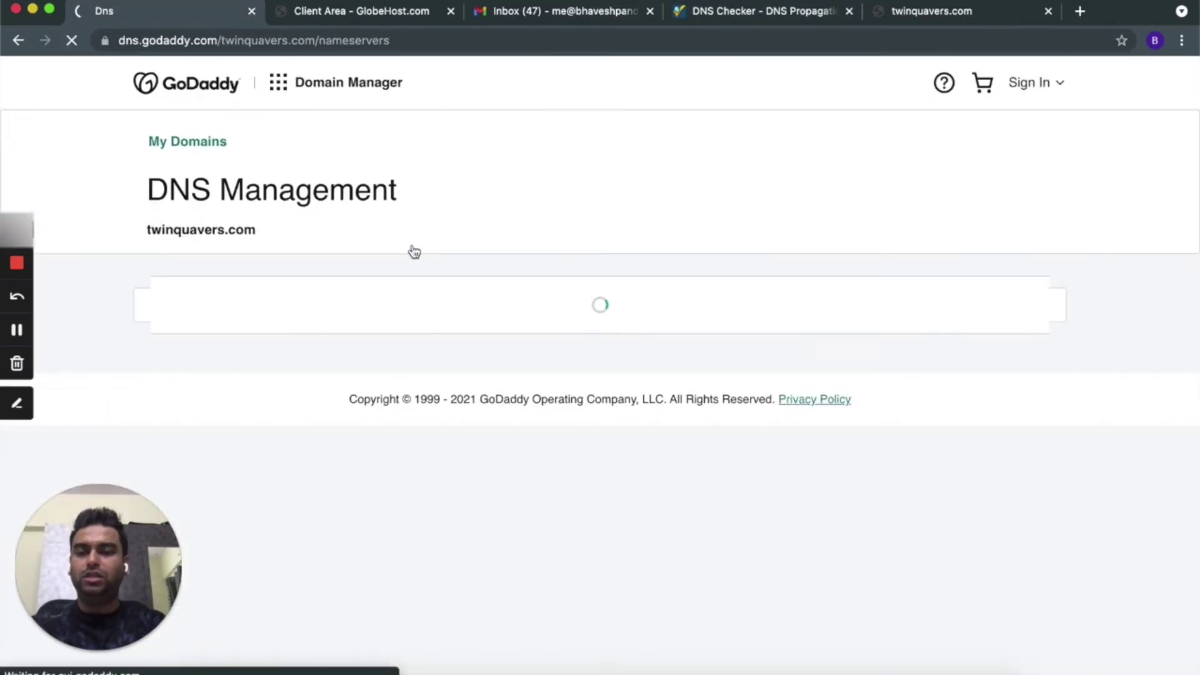
# Switch to custom nameservers and enter rns401.webhostbox.net, copied from the hosting email, as Nameserver 1.
pyautogui.scroll(-1, 377, 543)
pyautogui.click(330, 554)
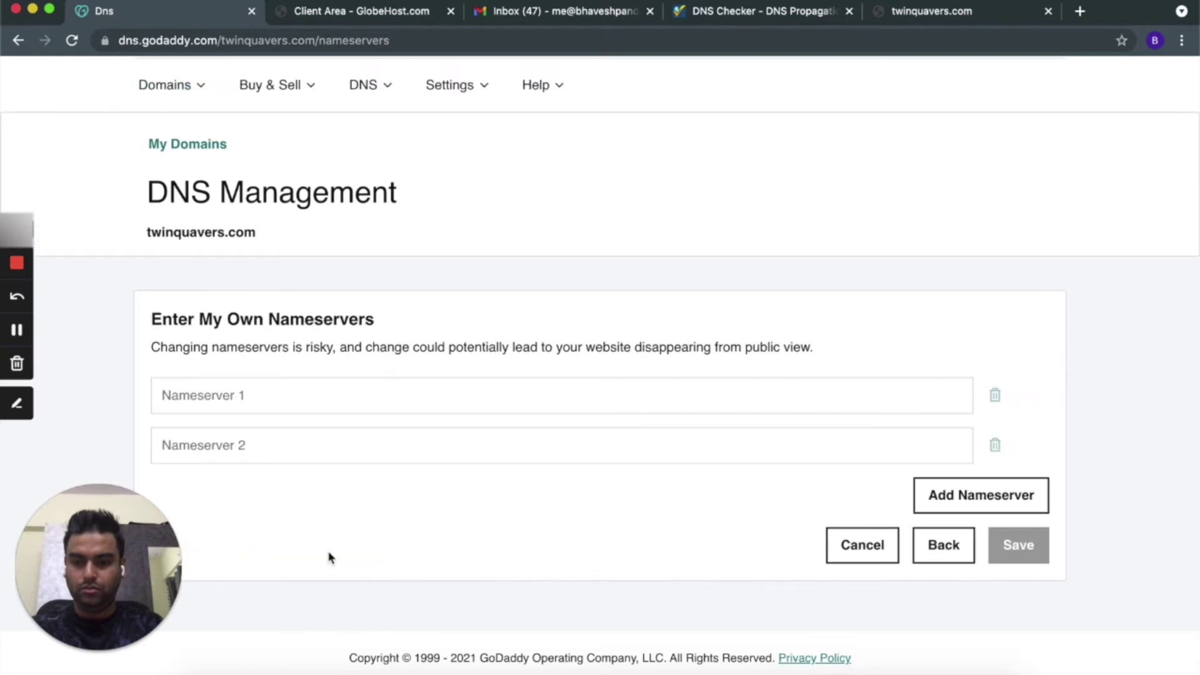
pyautogui.click(330, 399)
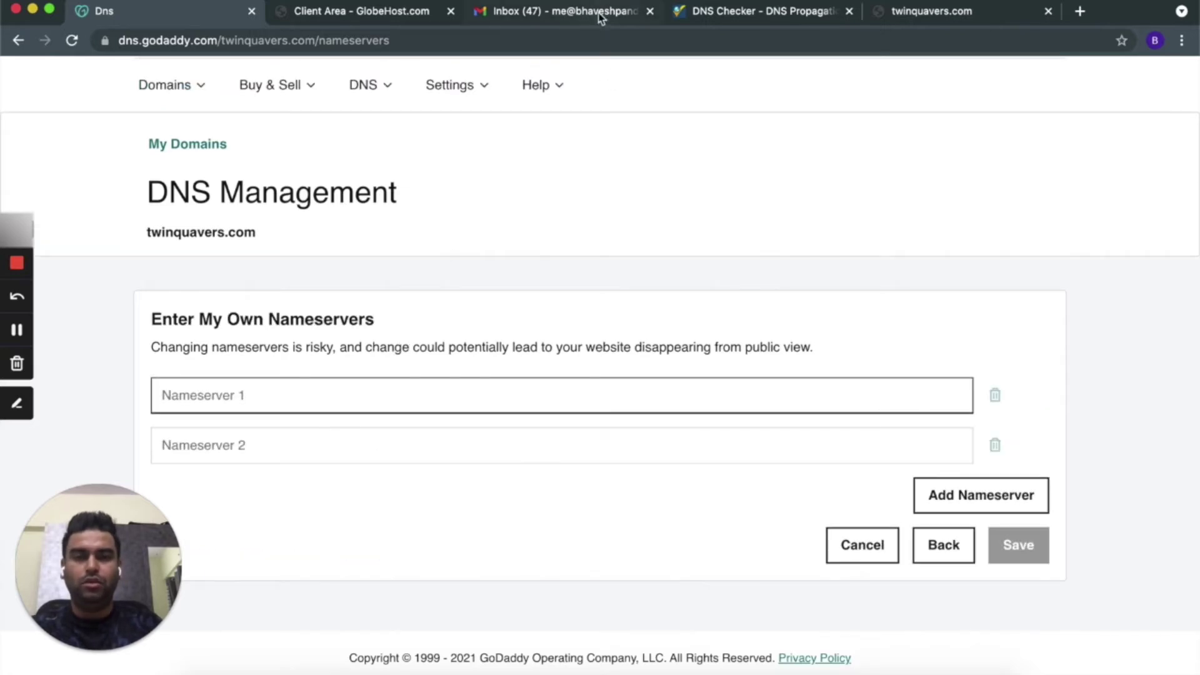
pyautogui.click(599, 13)
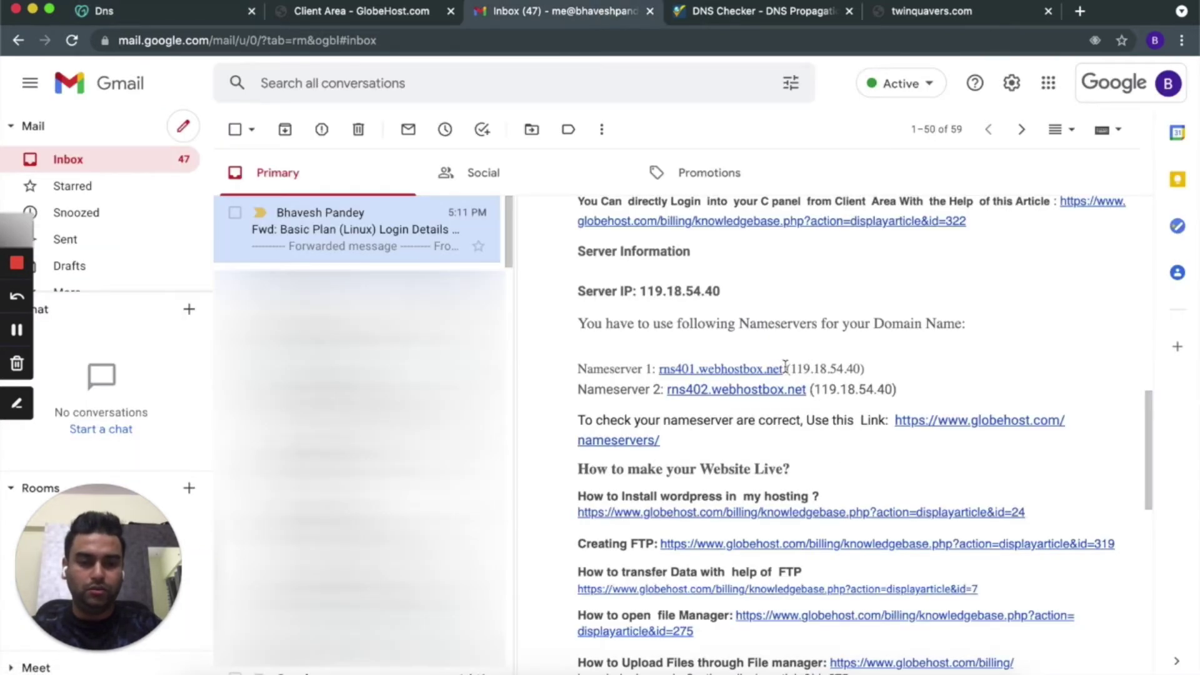
pyautogui.moveTo(782, 368); pyautogui.dragTo(661, 369)
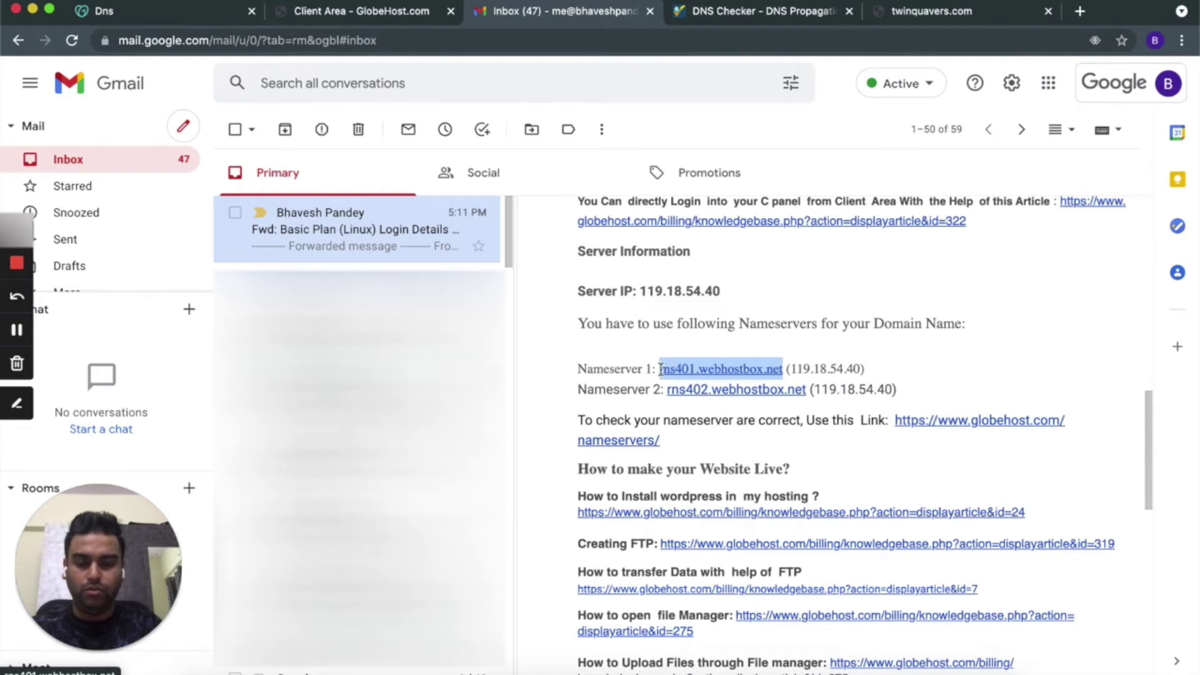
pyautogui.click(176, 15)
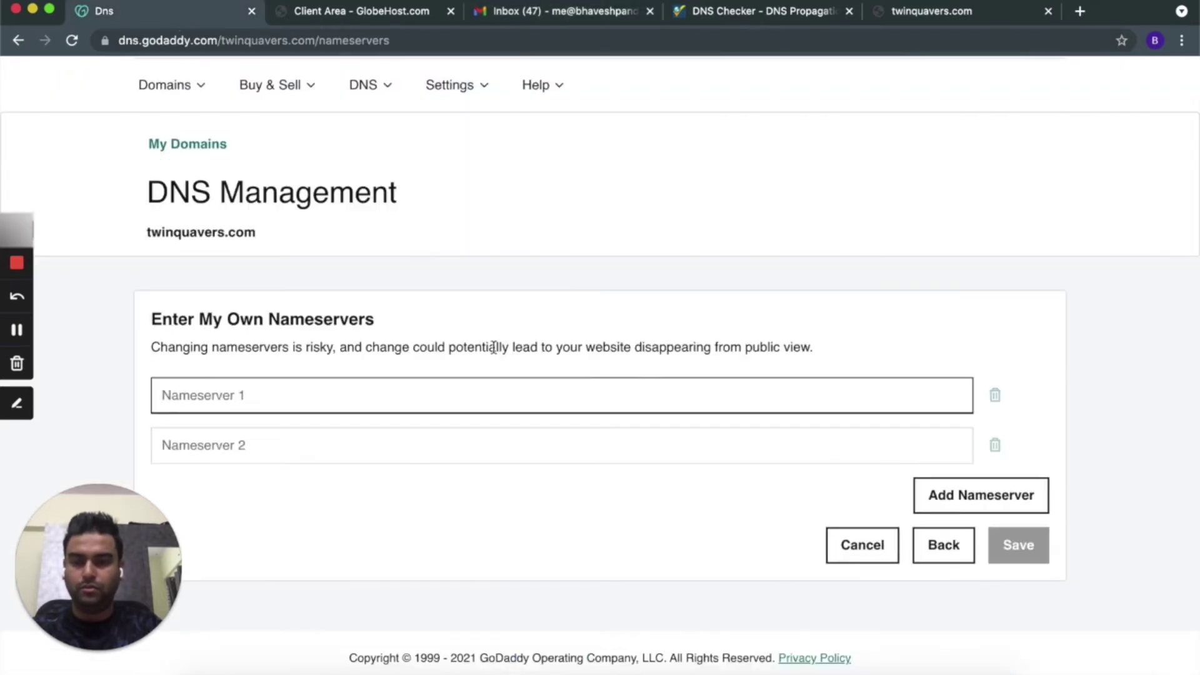
pyautogui.write('rns401.webhostbox.net')
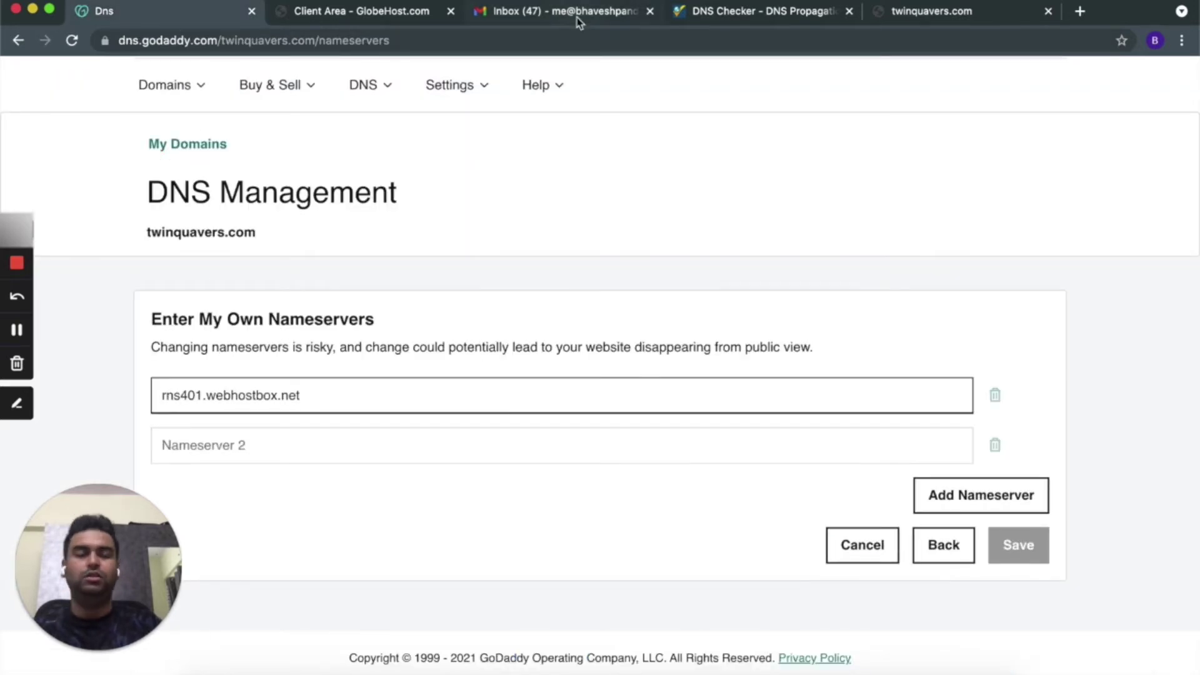
# Enter rns402.webhostbox.net as Nameserver 2, save, and agree to the nameserver change.
pyautogui.click(576, 18)
pyautogui.moveTo(806, 392); pyautogui.dragTo(667, 390)
pyautogui.press('super+c')
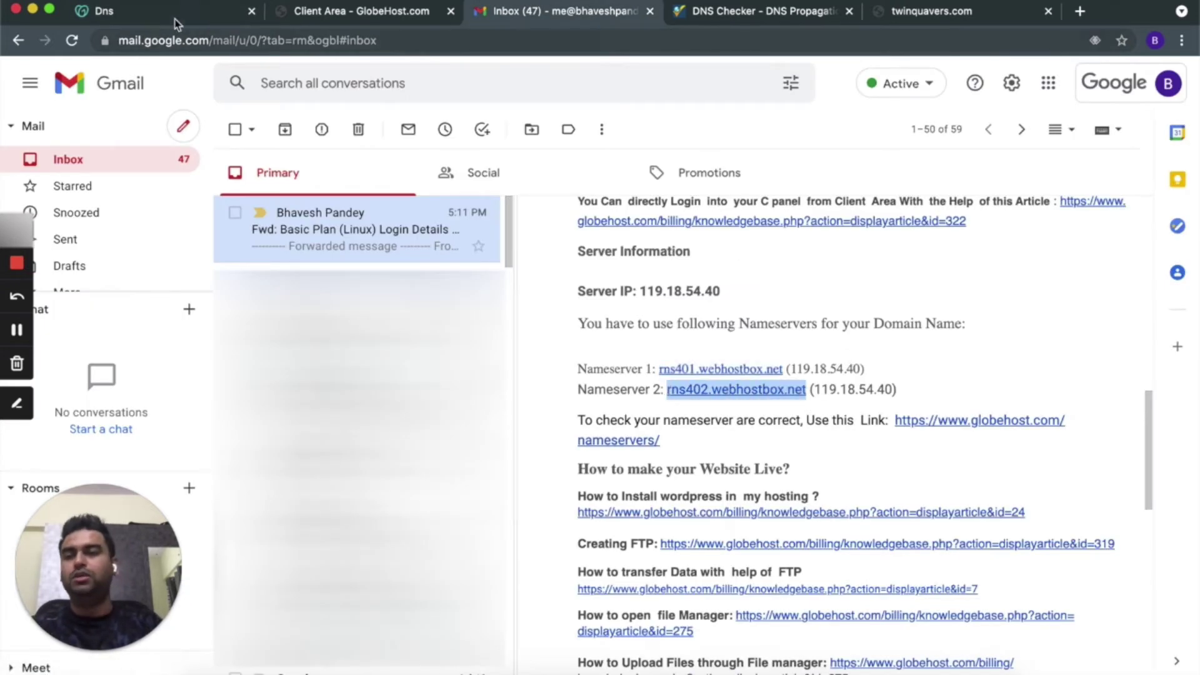
pyautogui.click(171, 19)
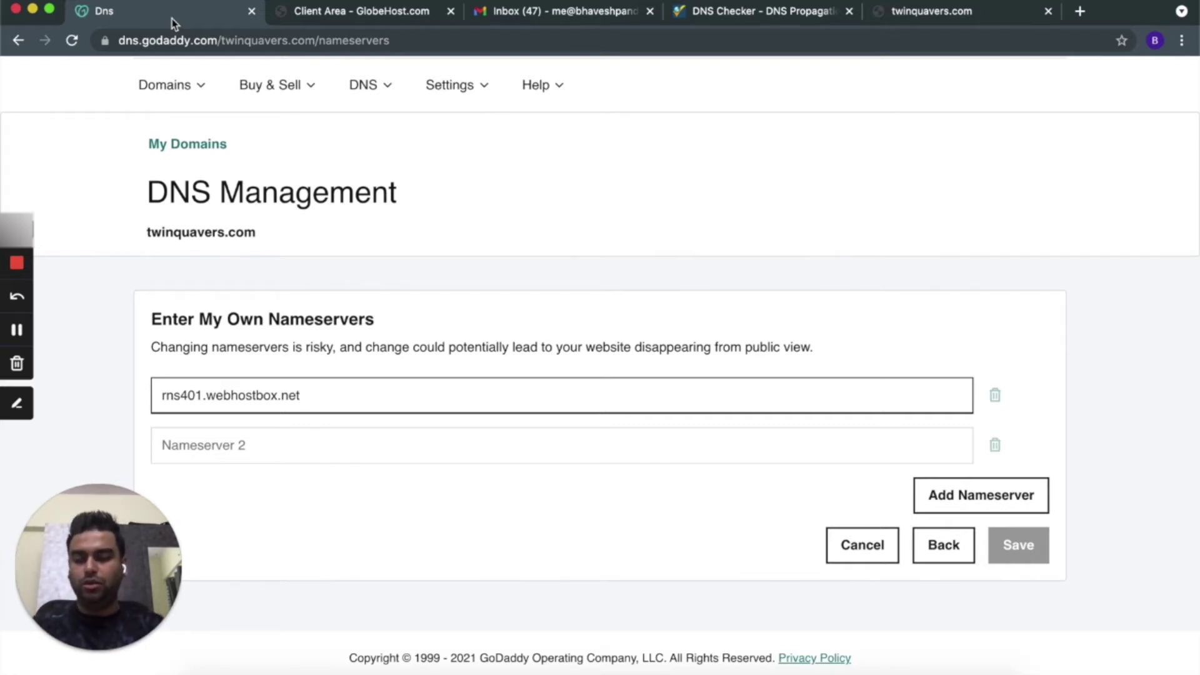
pyautogui.press('Tab')
pyautogui.press('super+v')
pyautogui.click(1018, 554)
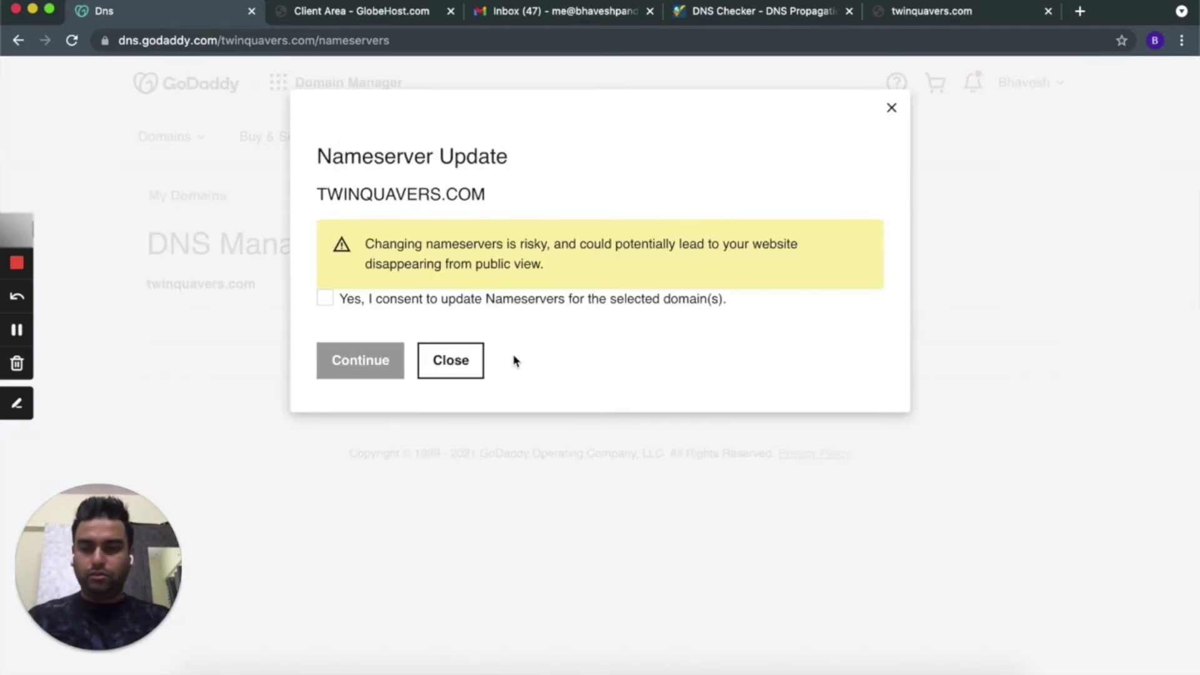
pyautogui.click(323, 297)
pyautogui.click(364, 361)
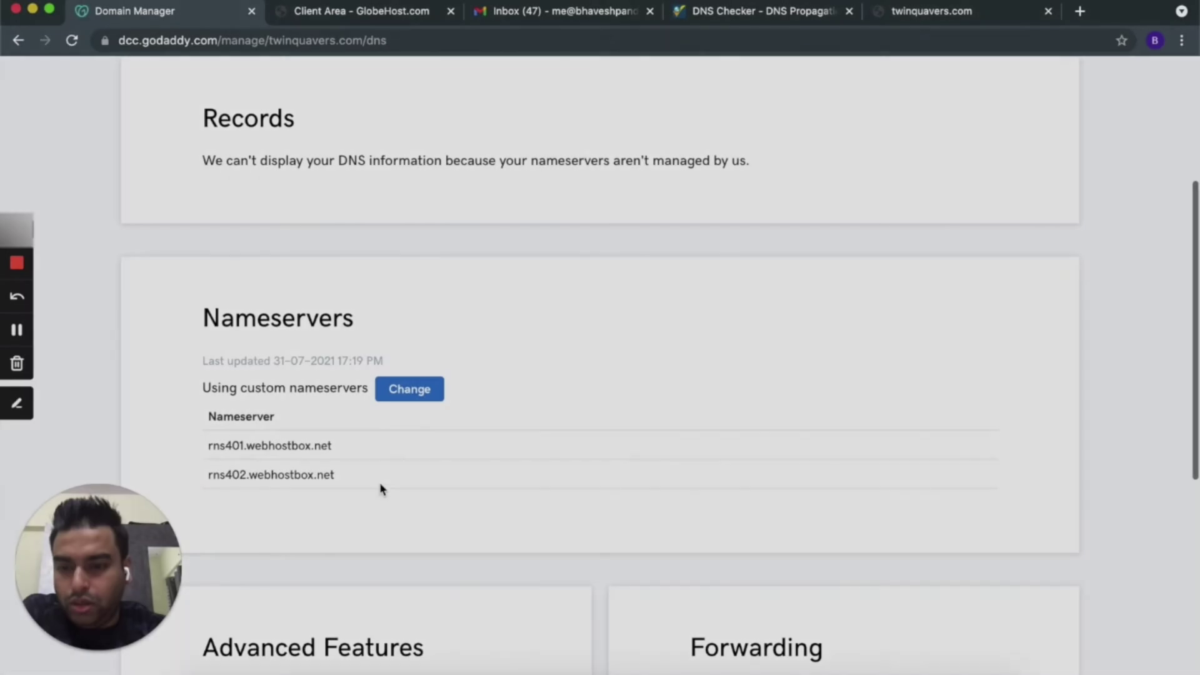
# Verify GoDaddy now lists the webhostbox.net nameservers, then check the site and DNS propagation results.
pyautogui.moveTo(377, 485); pyautogui.dragTo(210, 445)
pyautogui.doubleClick(277, 447)
pyautogui.click(378, 476)
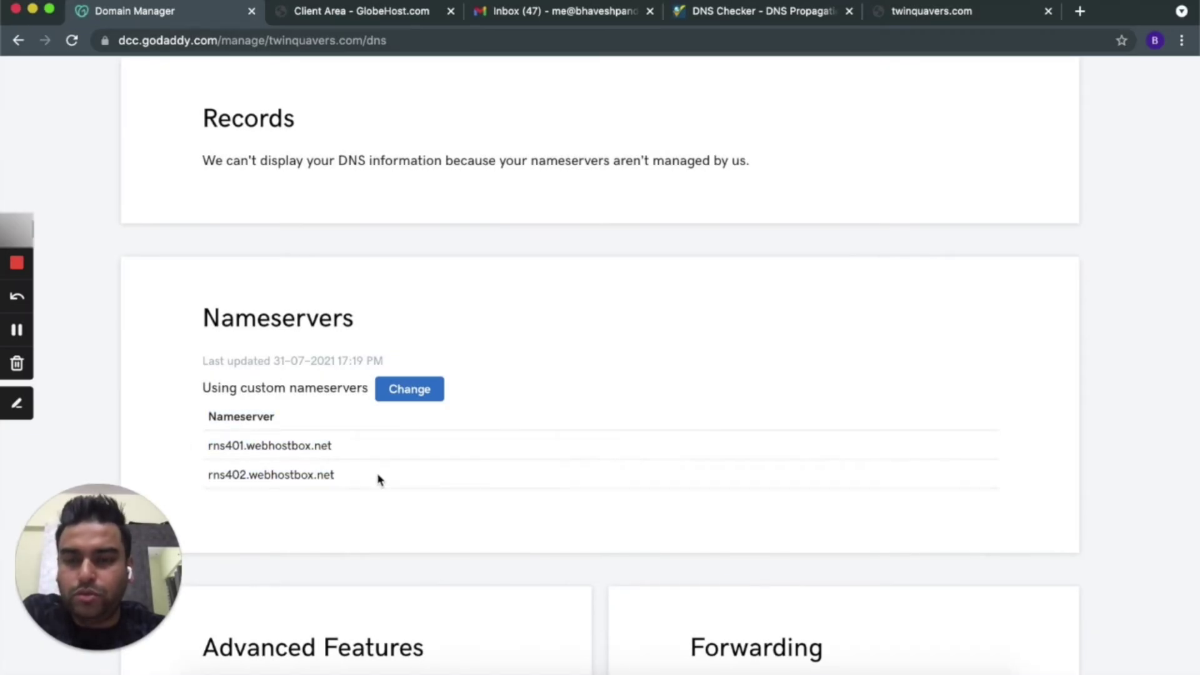
pyautogui.click(950, 13)
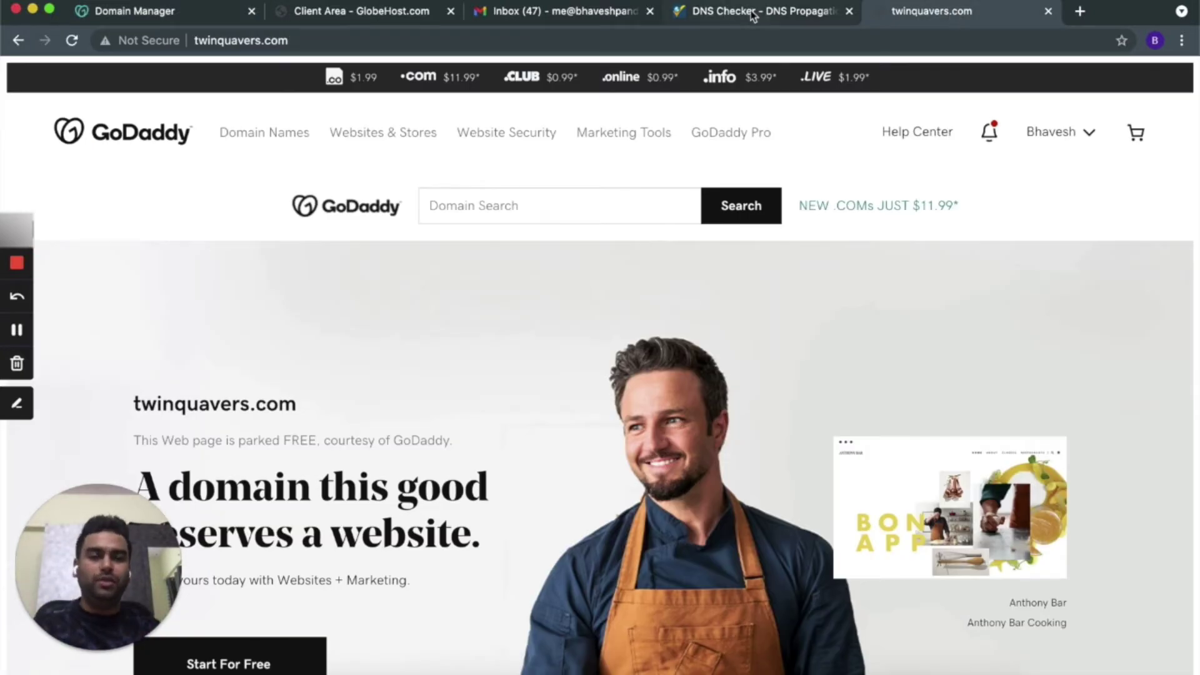
pyautogui.click(753, 15)
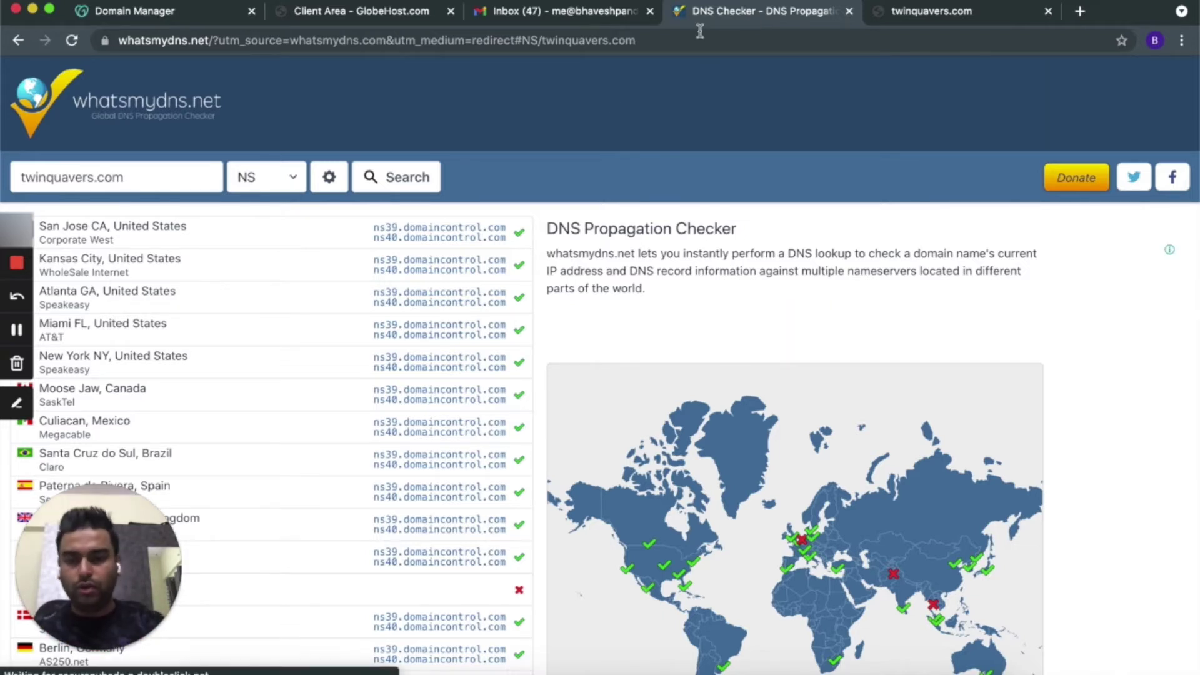
# Rerun the whatsmydns.net NS lookup for twinquavers.com until most locations show rns401/rns402.webhostbox.net.
pyautogui.click(412, 182)
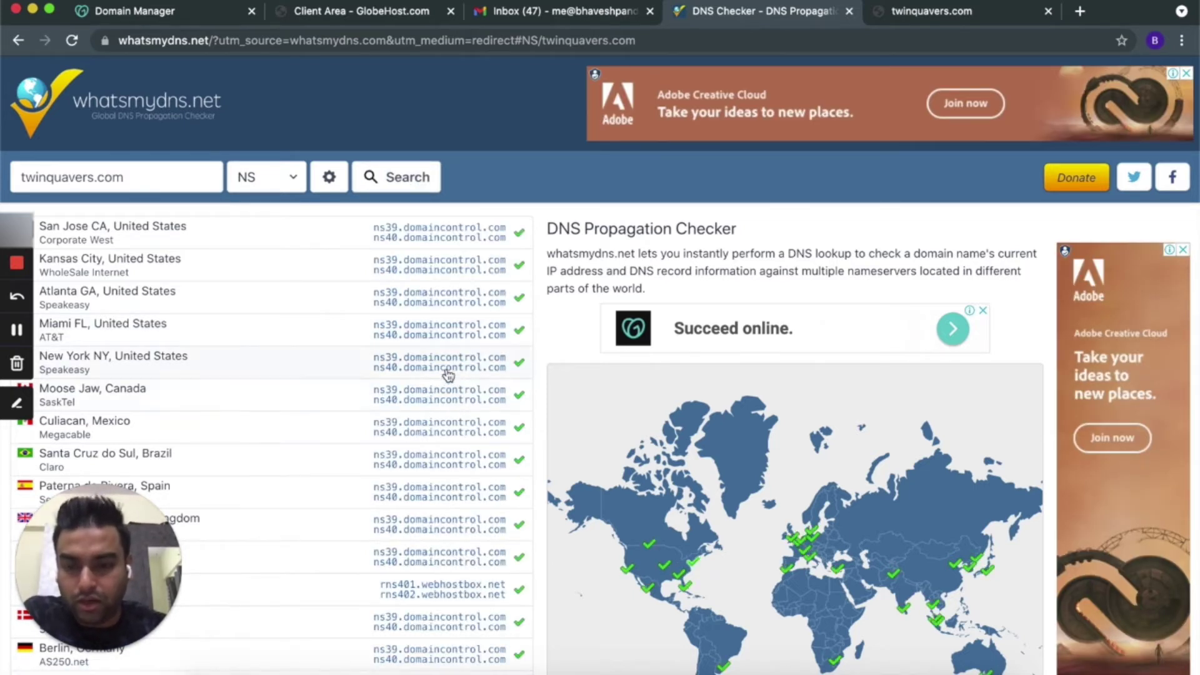
pyautogui.scroll(-2, 445, 413)
pyautogui.scroll(-2, 445, 414)
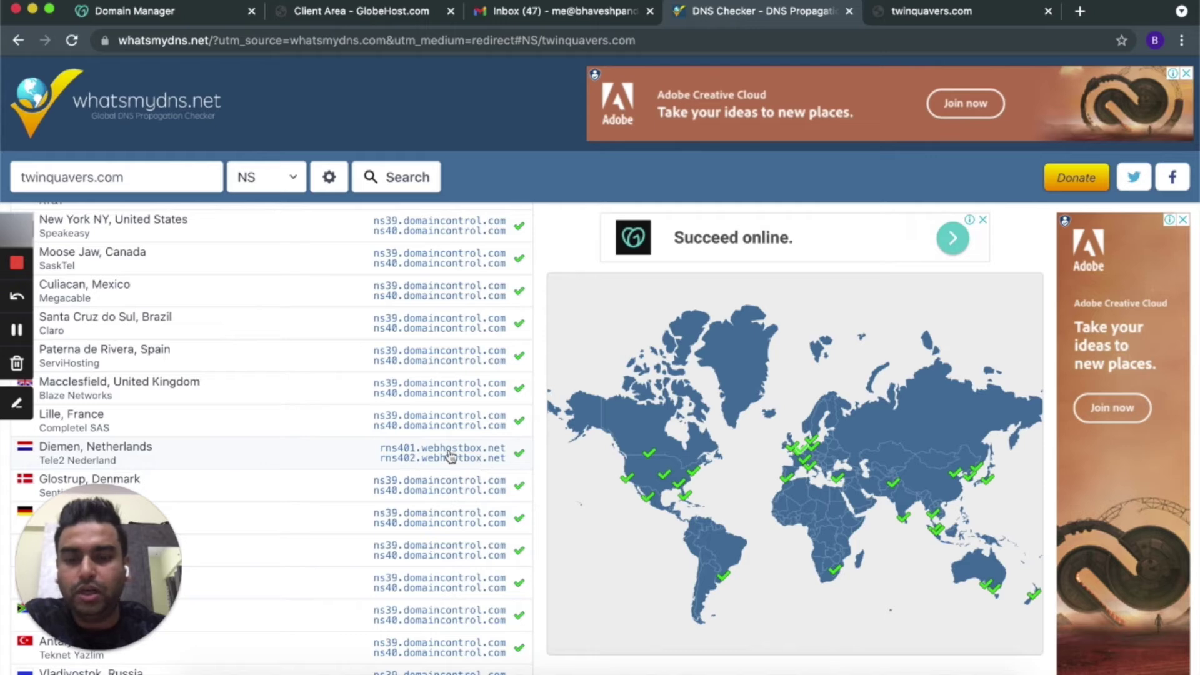
pyautogui.scroll(-6, 437, 359)
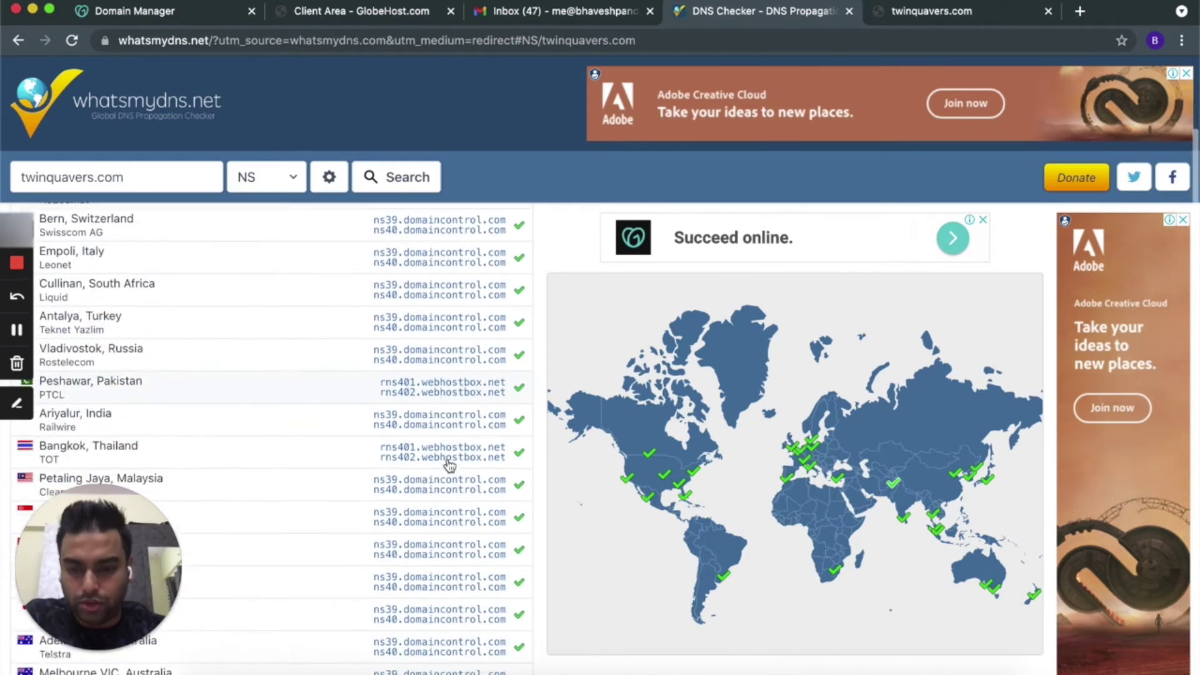
pyautogui.scroll(6, 472, 383)
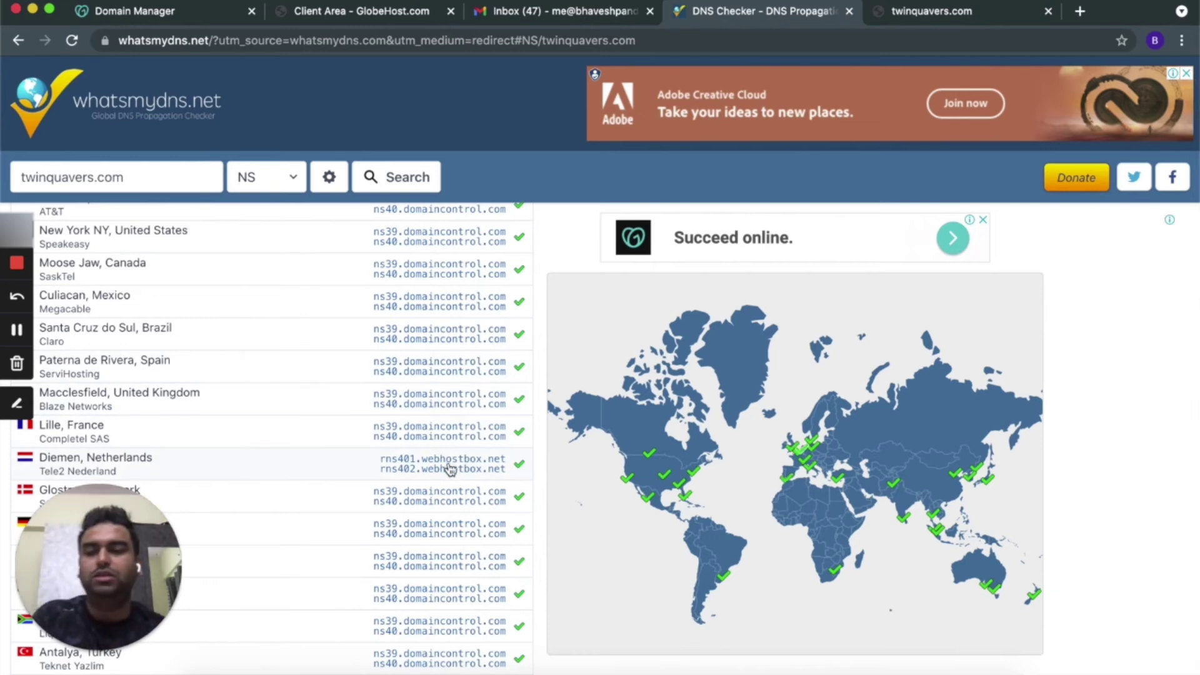
pyautogui.click(397, 178)
pyautogui.scroll(-5, 445, 327)
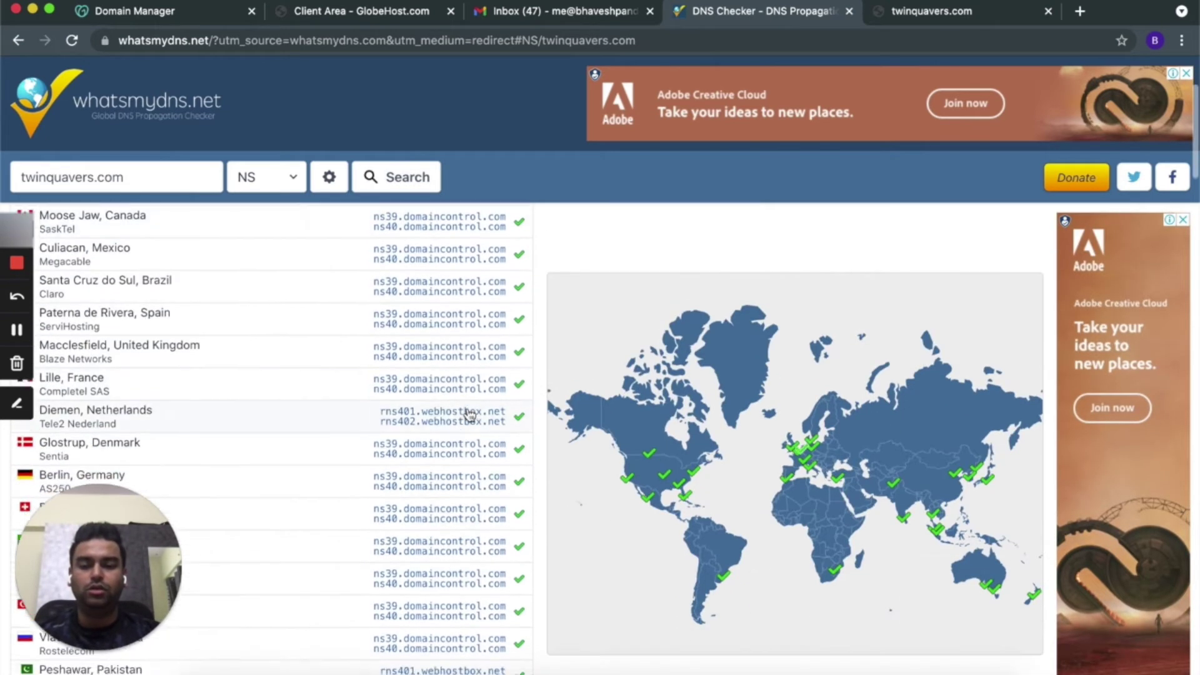
pyautogui.click(360, 12)
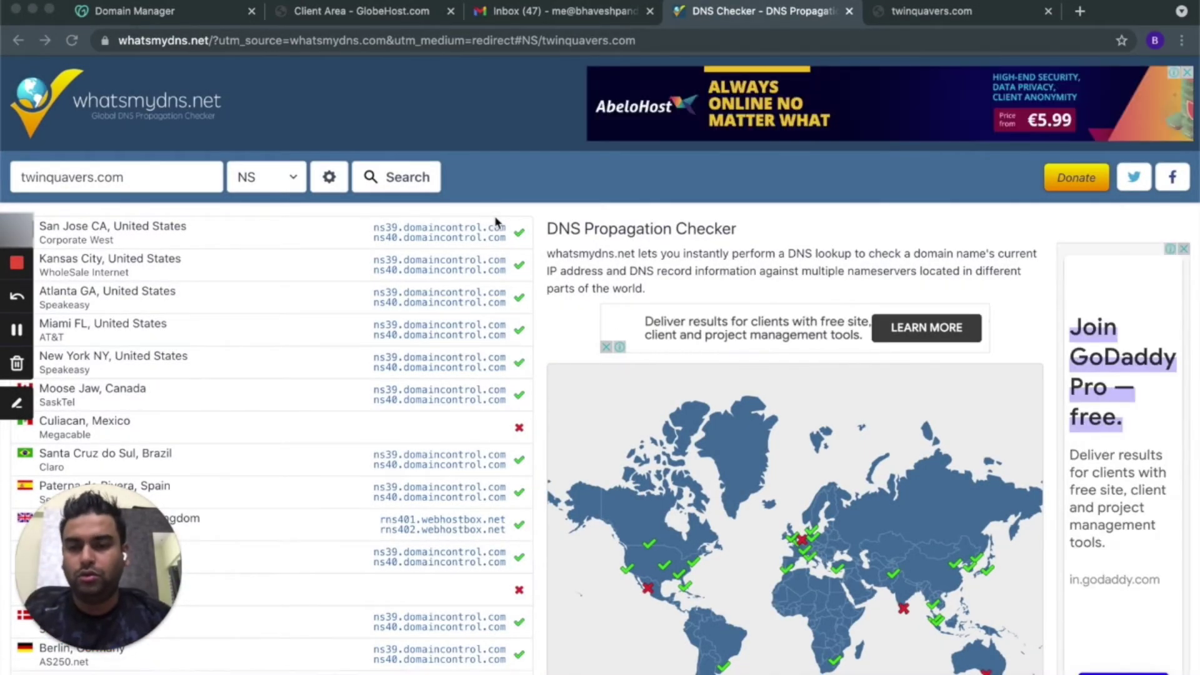
pyautogui.click(394, 178)
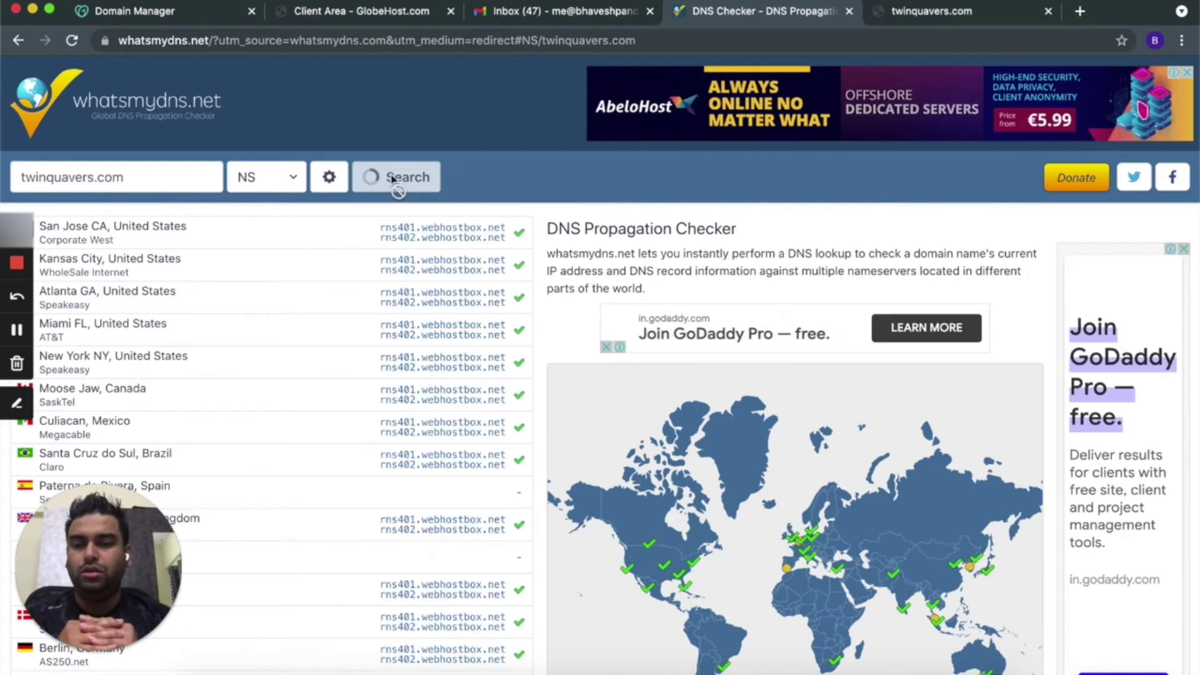
pyautogui.scroll(-6, 470, 403)
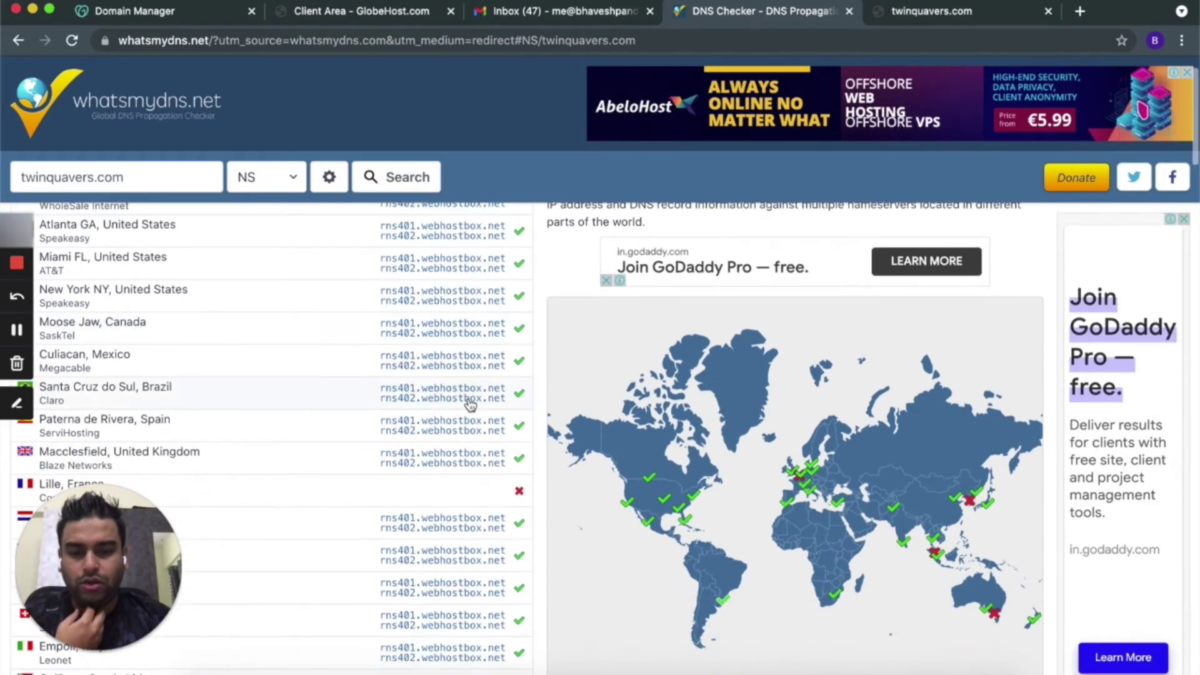
pyautogui.scroll(-5, 475, 447)
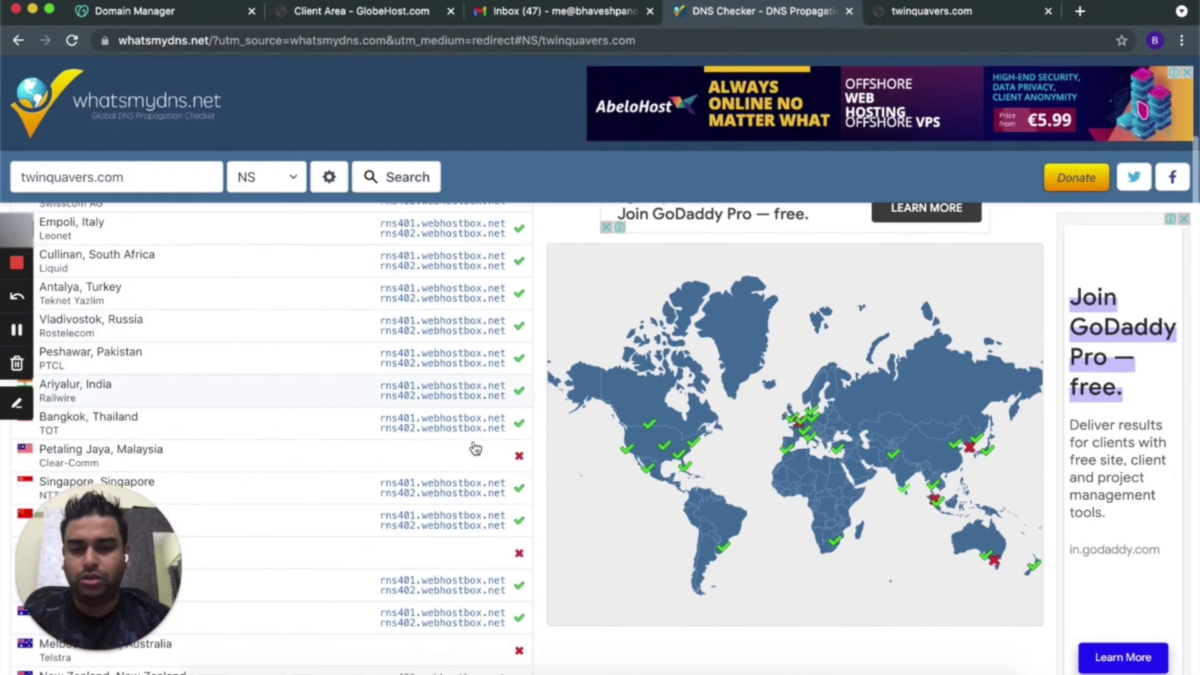
pyautogui.click(923, 19)
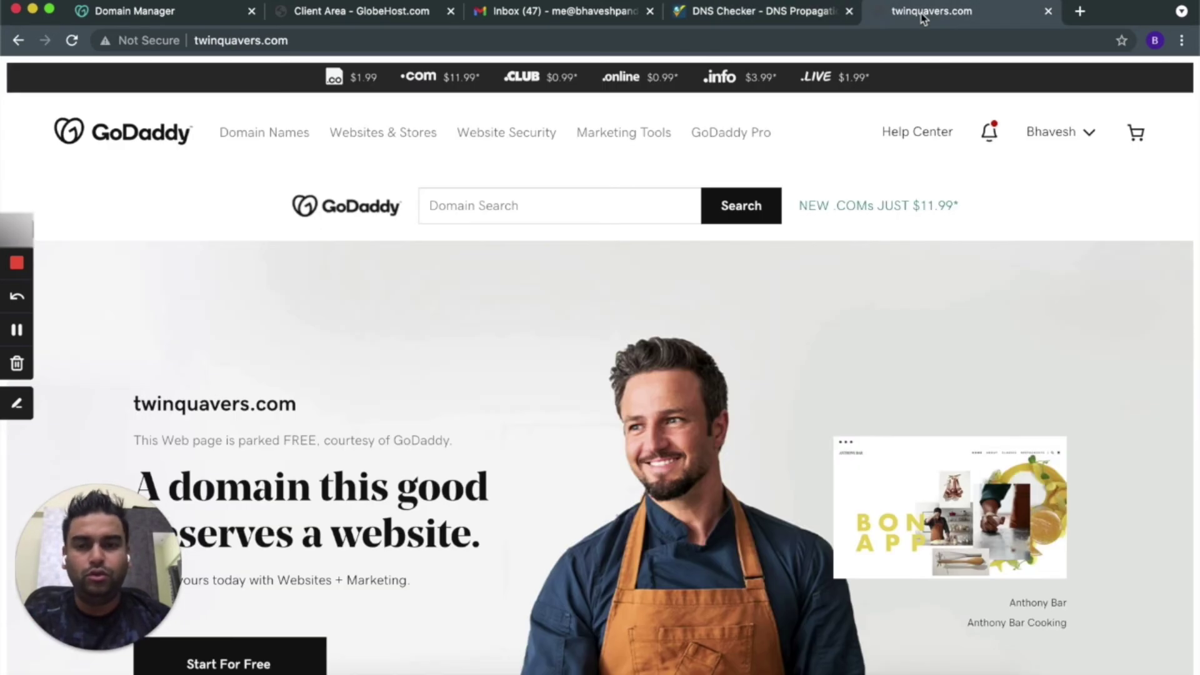
# Reload twinquavers.com until it shows the new host's 'Index of /' listing with a cgi/ folder.
pyautogui.press('super+r')
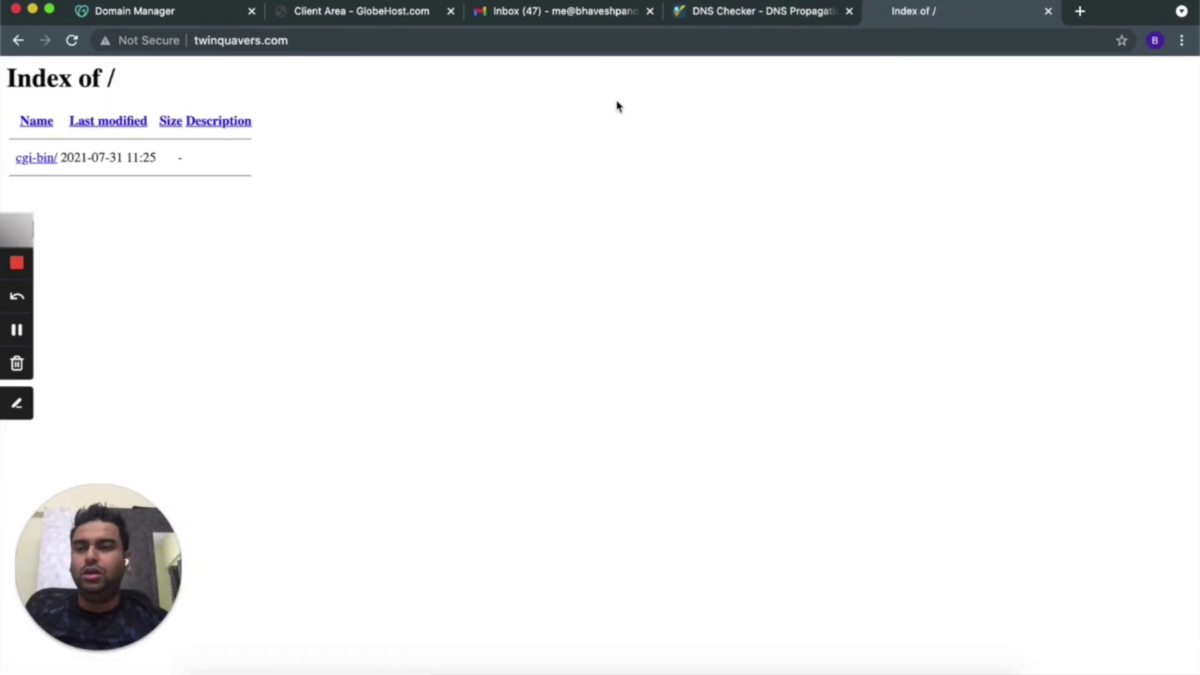
pyautogui.press('super+a')
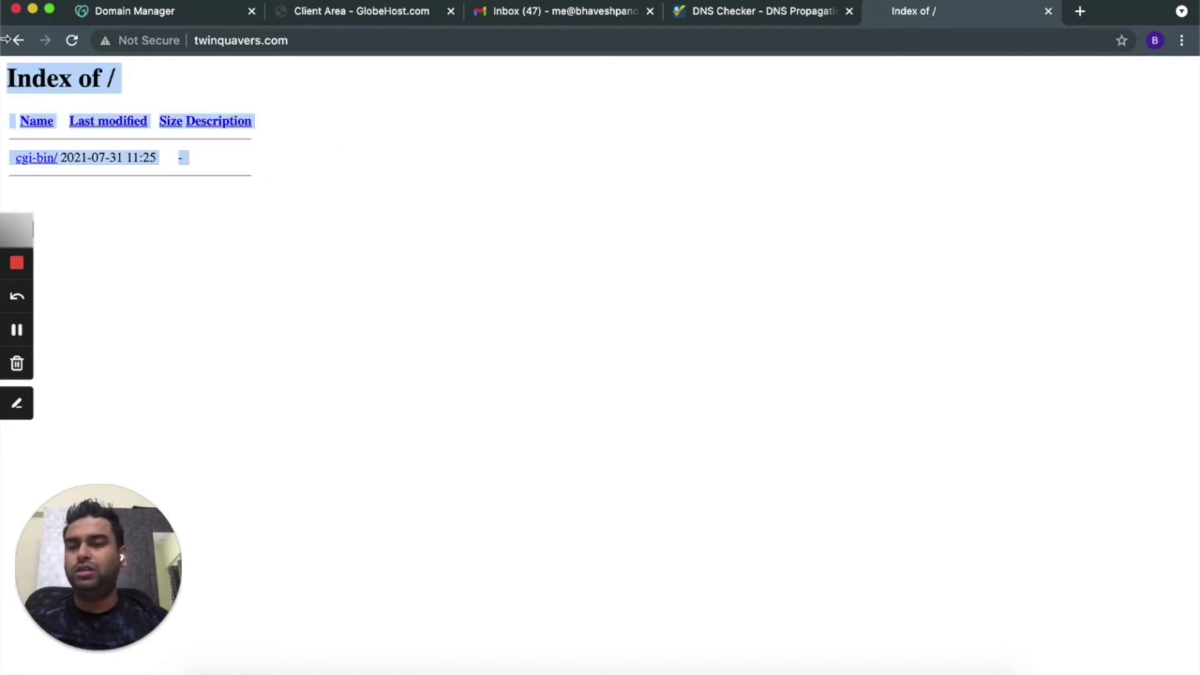
pyautogui.click(440, 180)
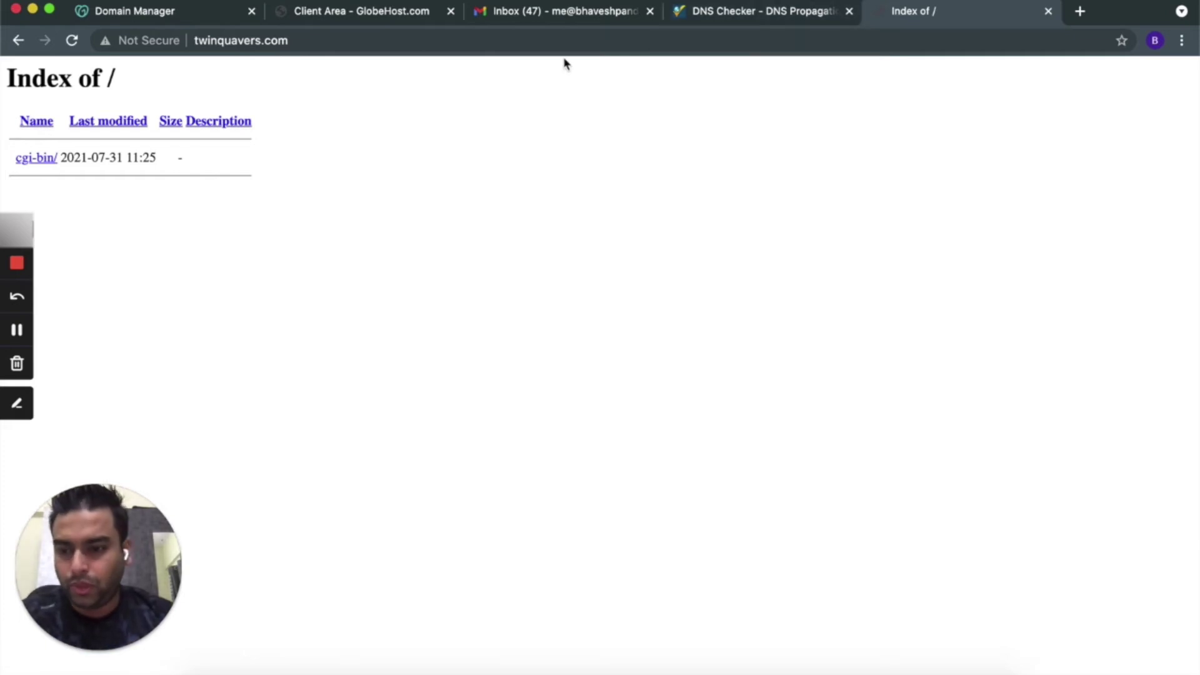
pyautogui.press('super+r')
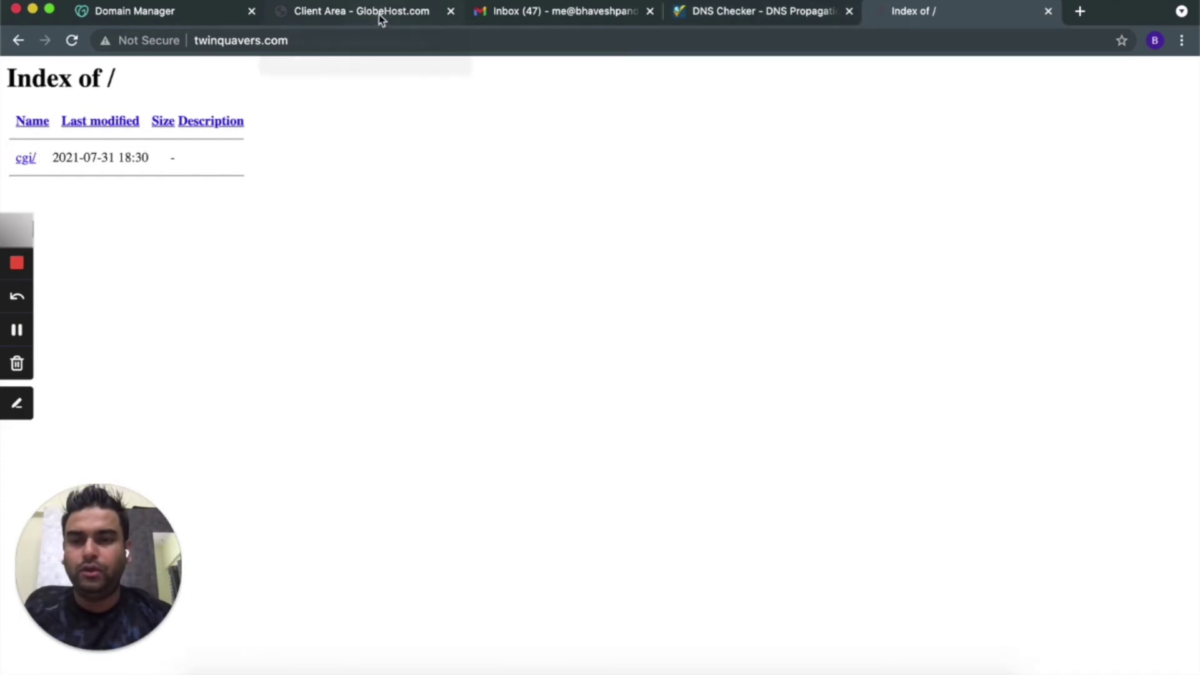
pyautogui.click(381, 17)
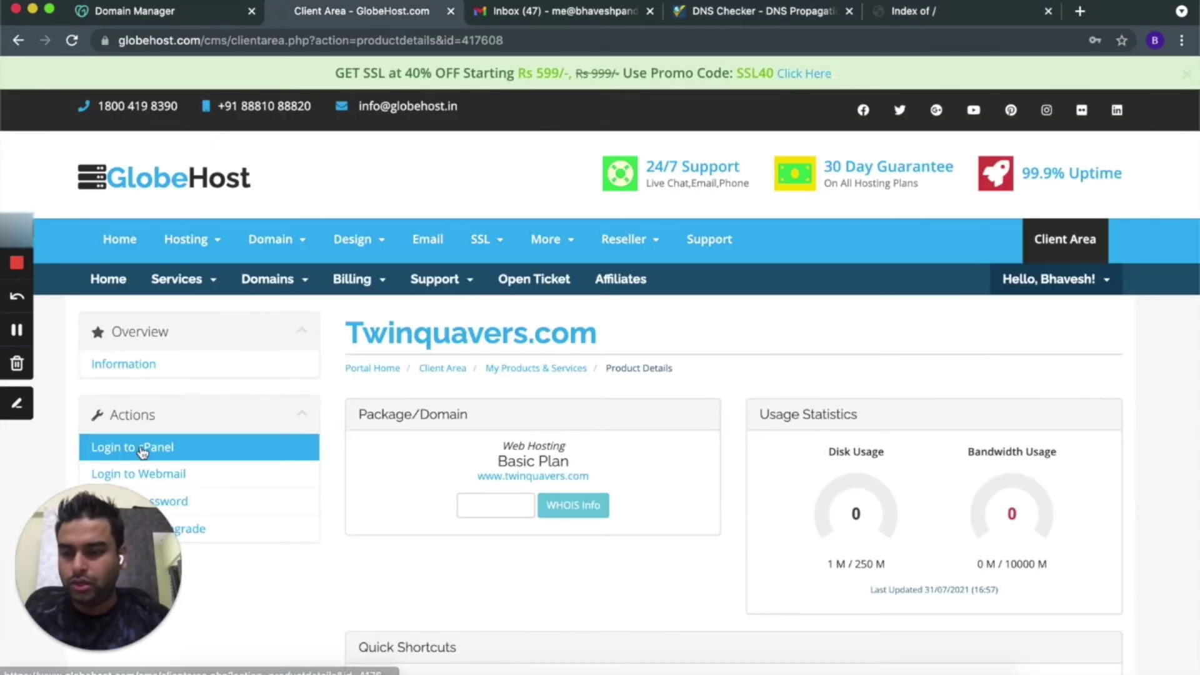
# Log in to cPanel from GlobeHost and open File Manager inside the public_html folder.
pyautogui.click(144, 447)
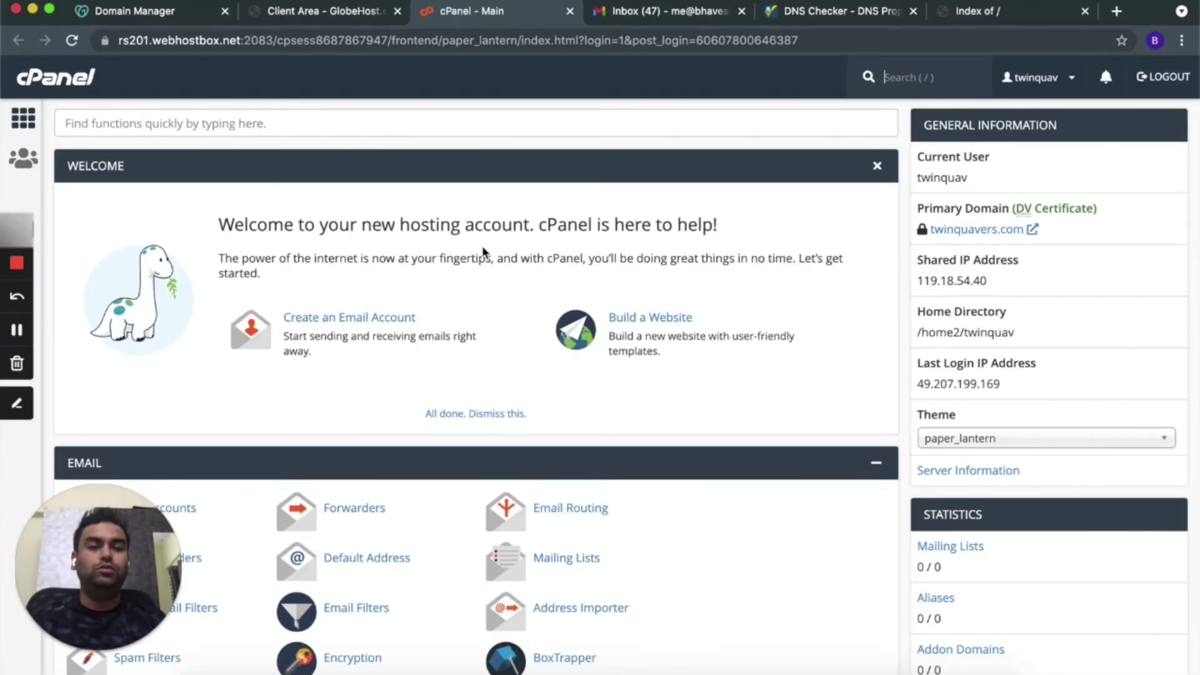
pyautogui.scroll(-3, 482, 251)
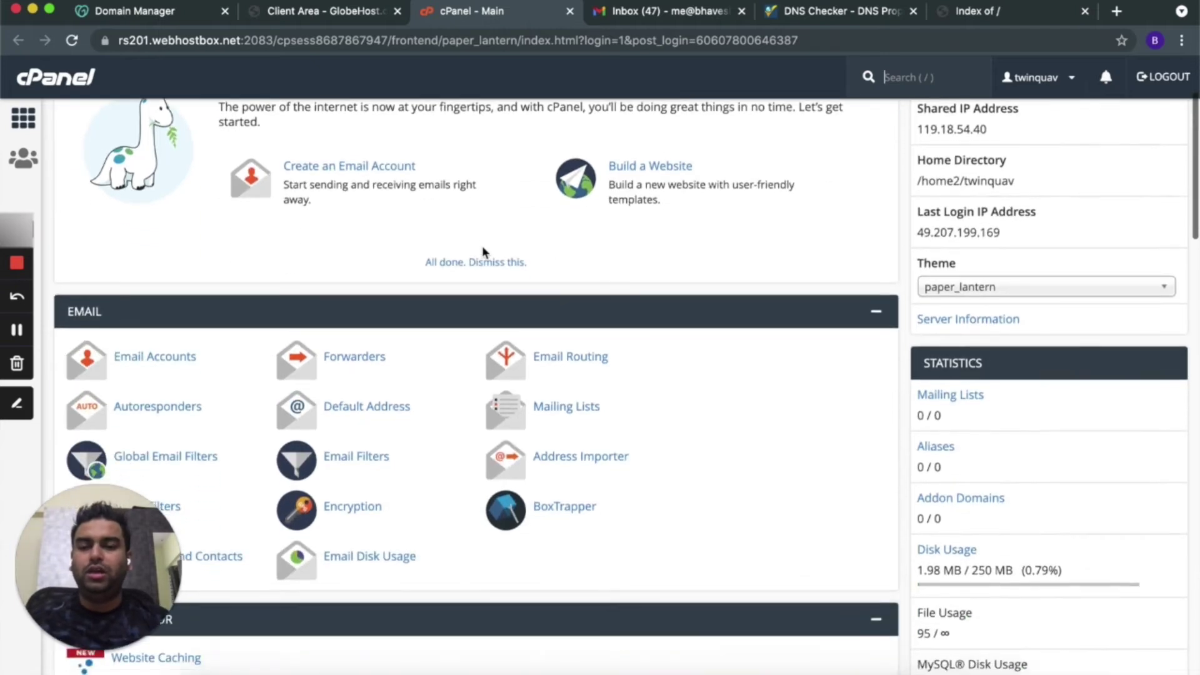
pyautogui.scroll(-3, 438, 300)
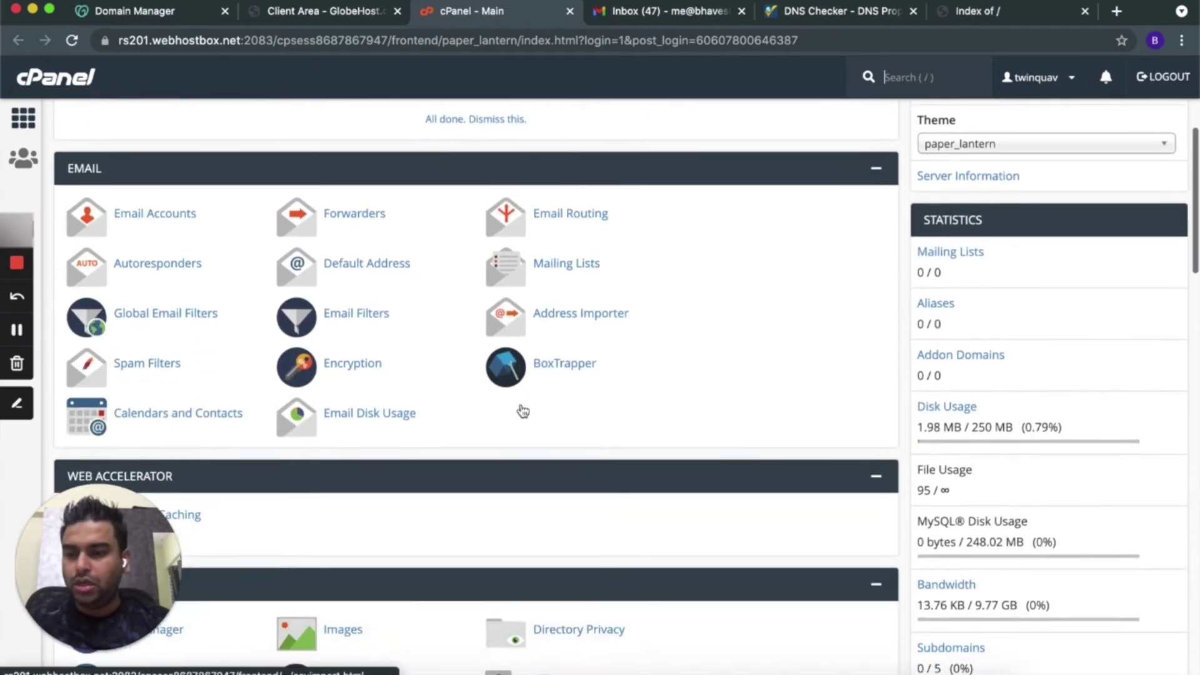
pyautogui.scroll(-1, 523, 411)
pyautogui.scroll(-2, 496, 385)
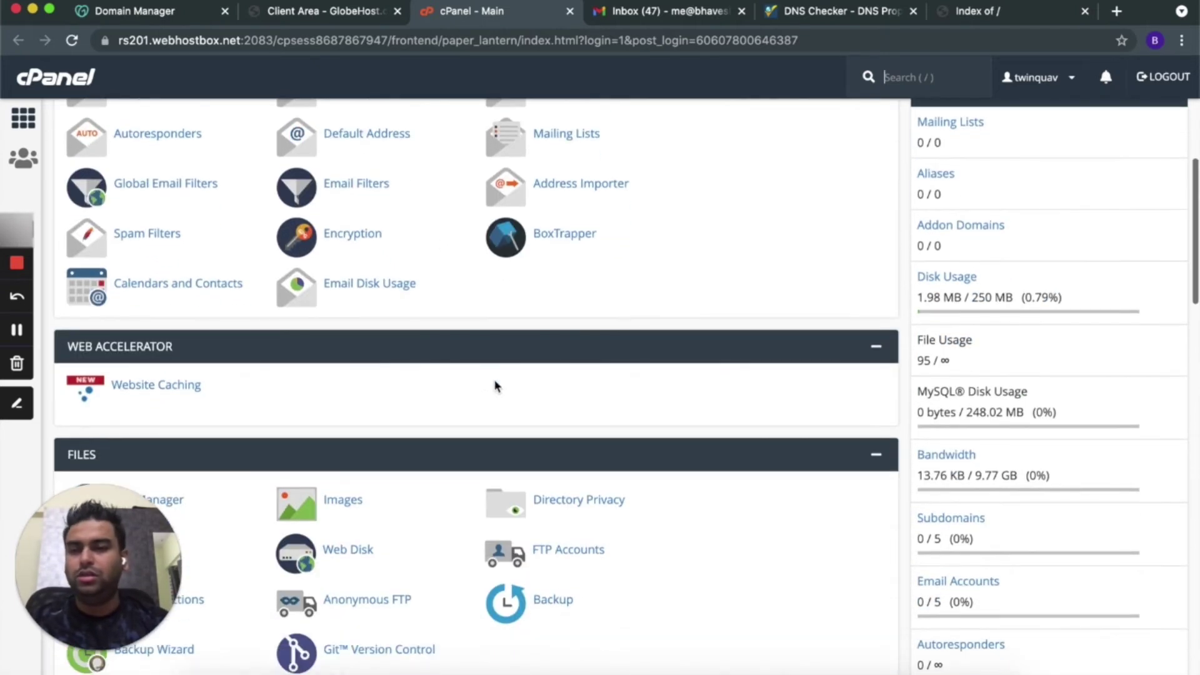
pyautogui.scroll(-5, 475, 382)
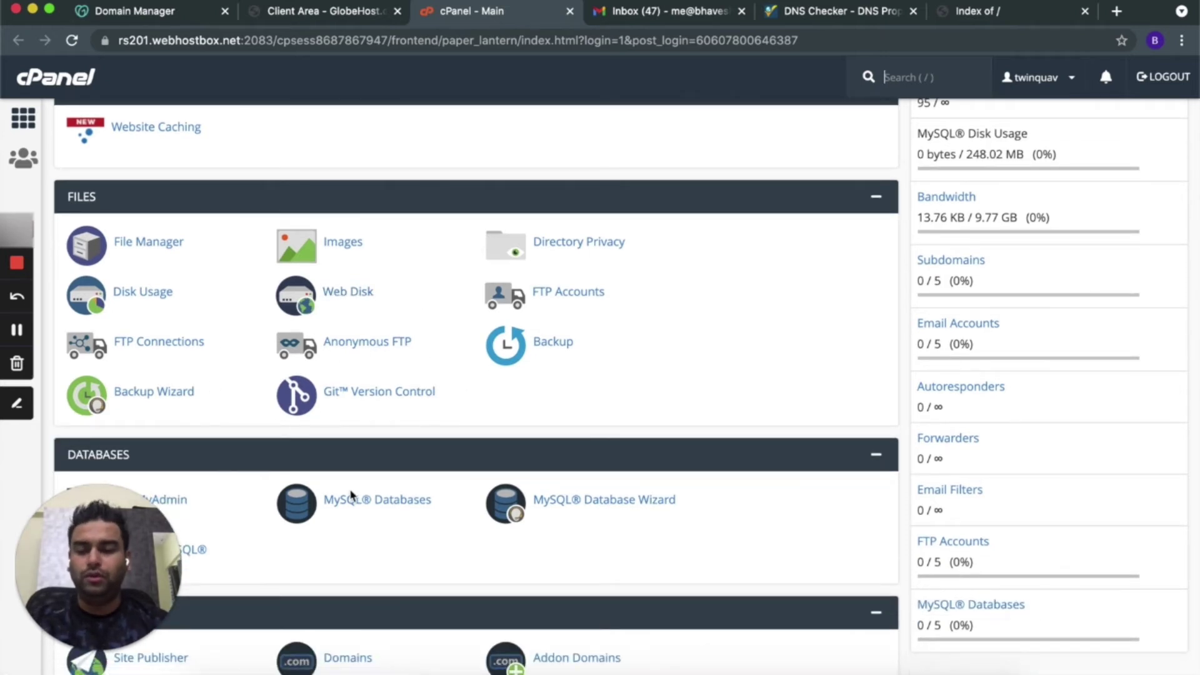
pyautogui.click(153, 245)
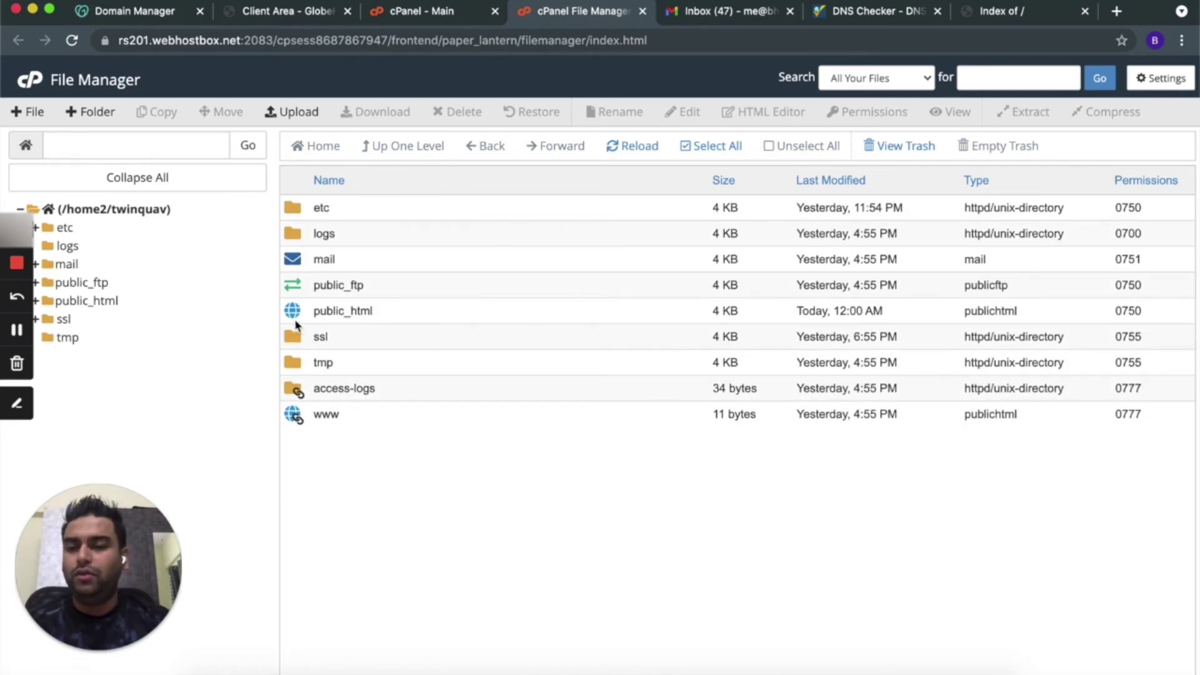
pyautogui.doubleClick(295, 316)
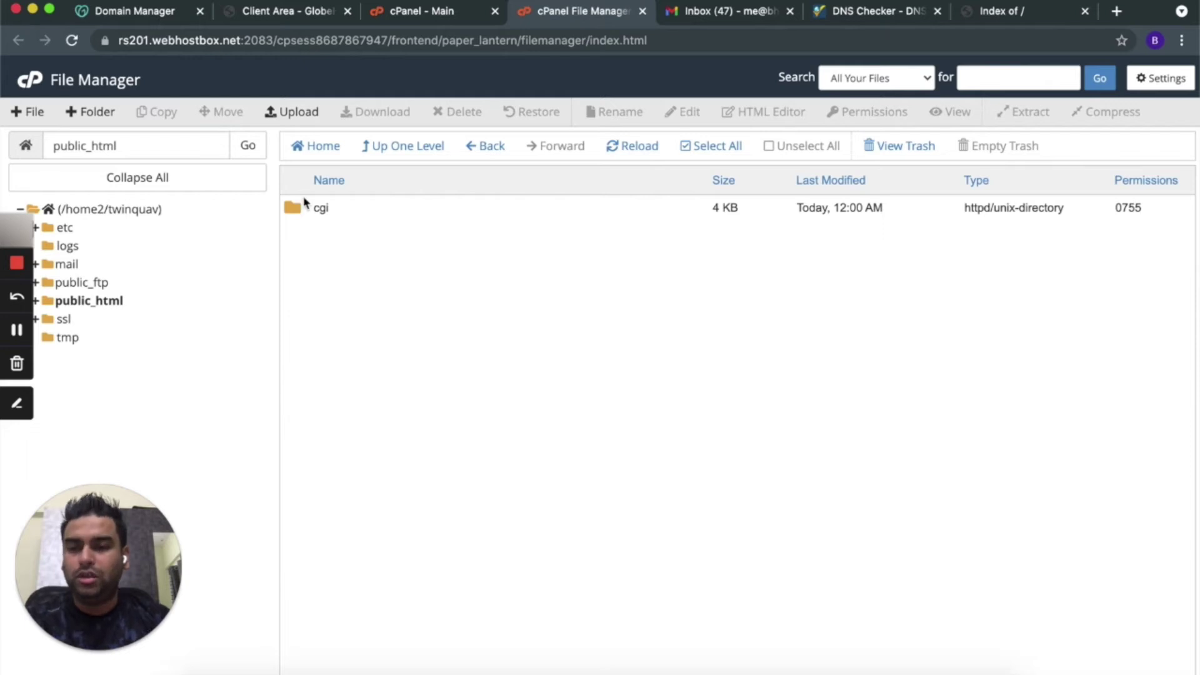
# Permanently delete the cgi folder from public_html, skipping the trash.
pyautogui.click(292, 211)
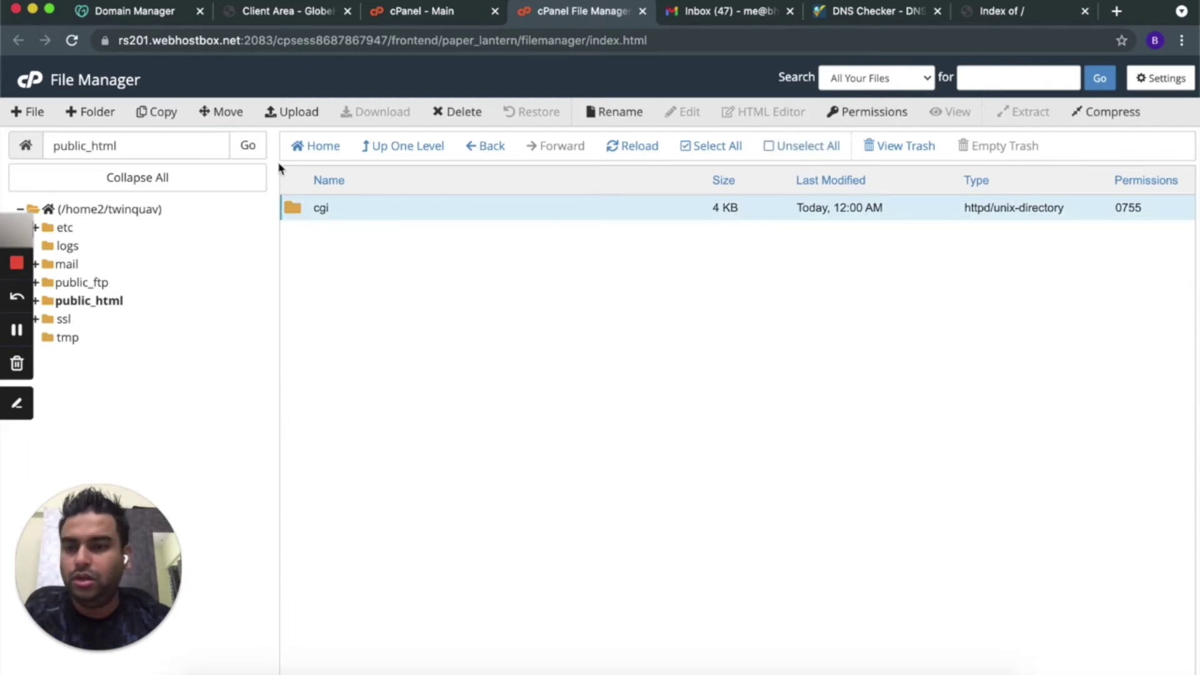
pyautogui.click(462, 113)
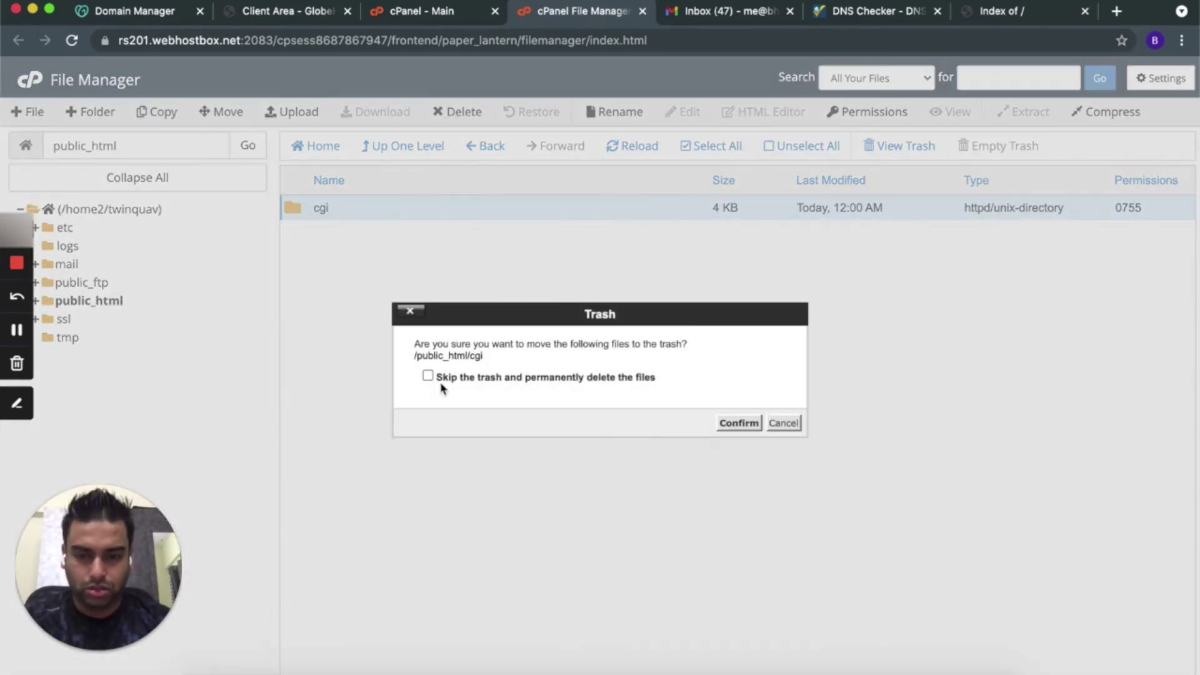
pyautogui.click(427, 376)
pyautogui.click(738, 423)
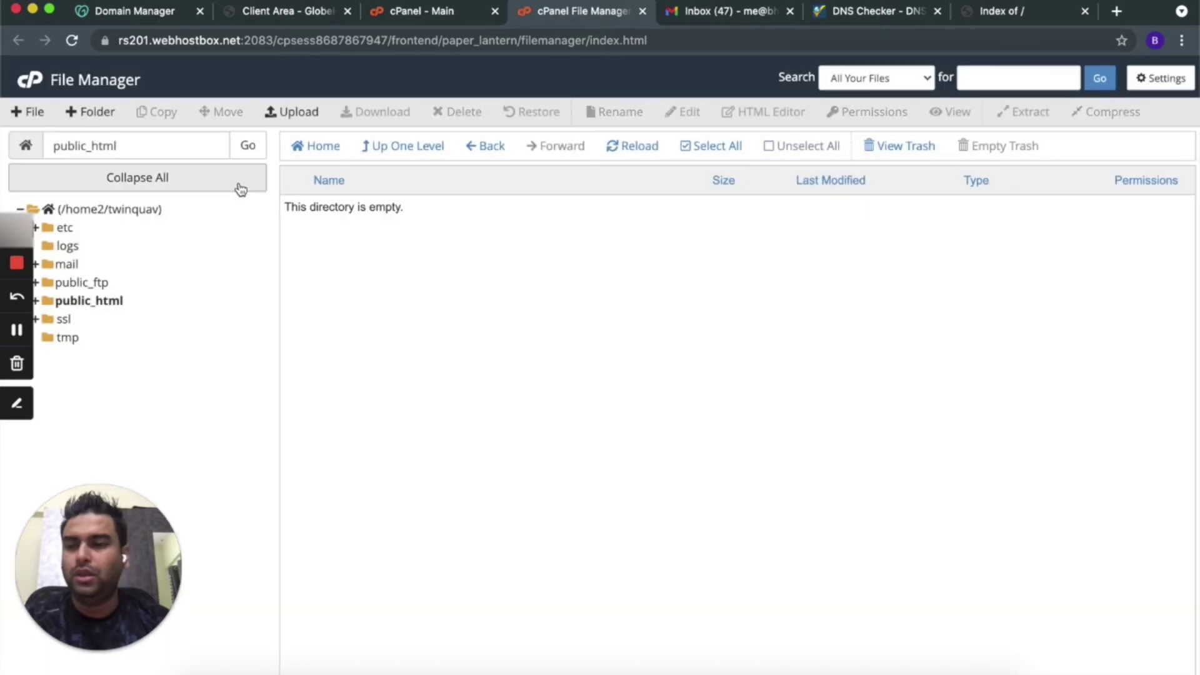
# Create an empty index.html file in public_html and reload the live site to check it.
pyautogui.click(19, 116)
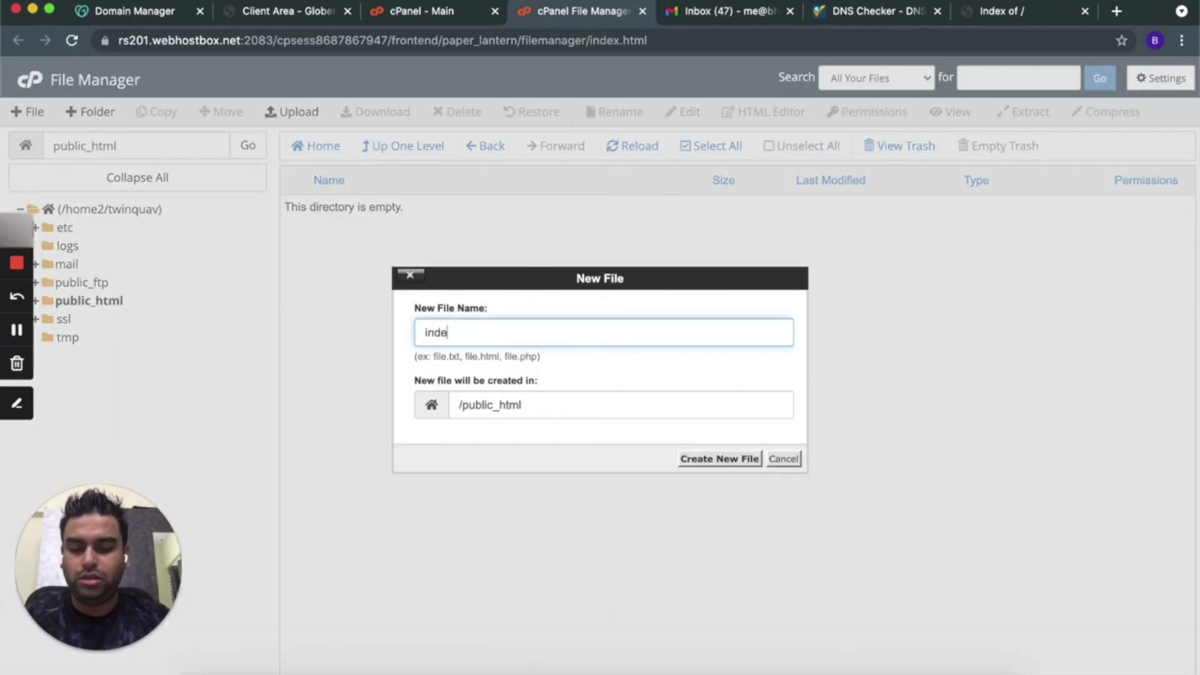
pyautogui.write('index.html')
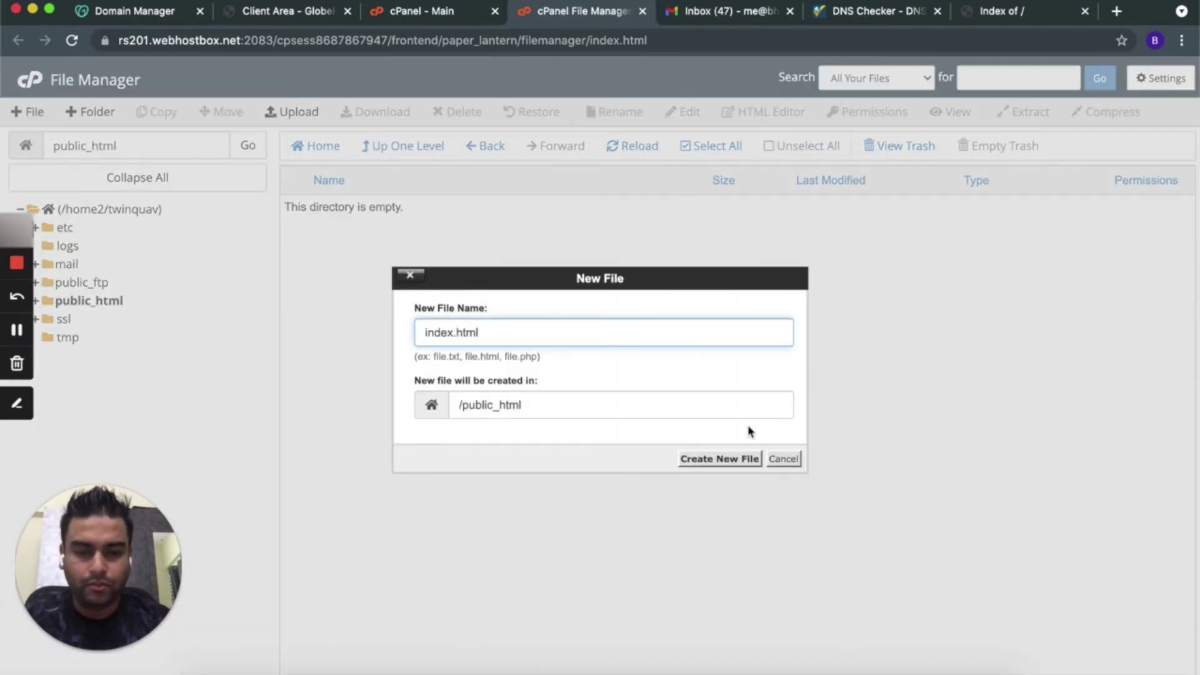
pyautogui.click(741, 459)
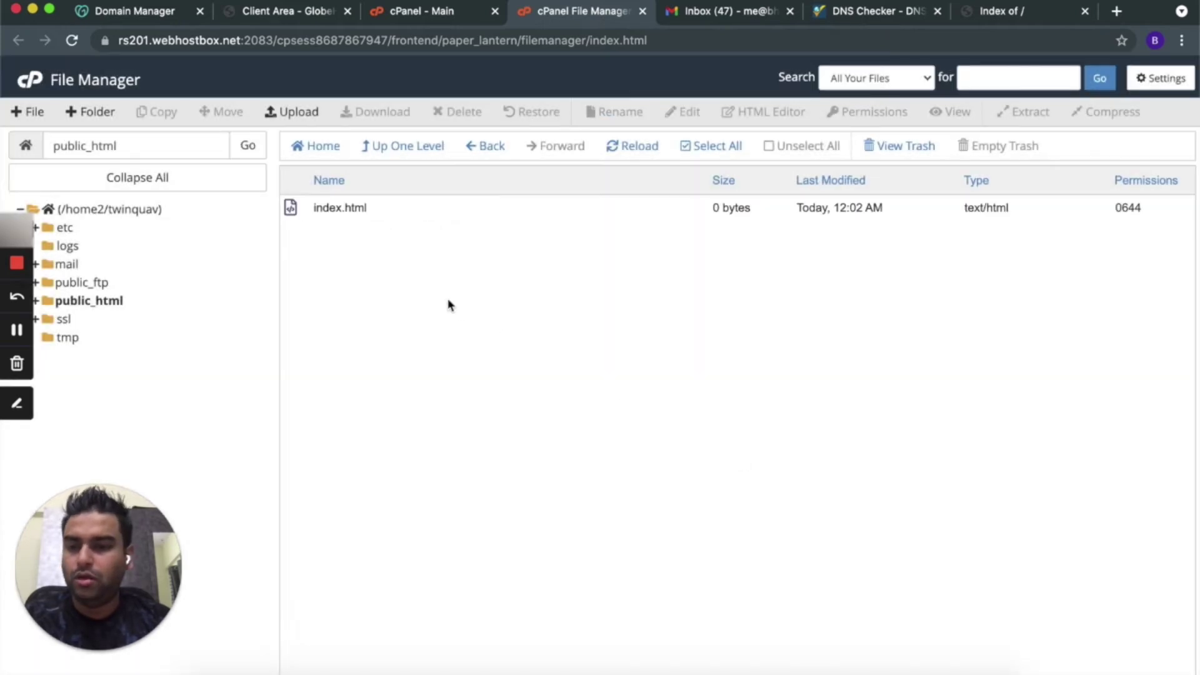
pyautogui.click(996, 21)
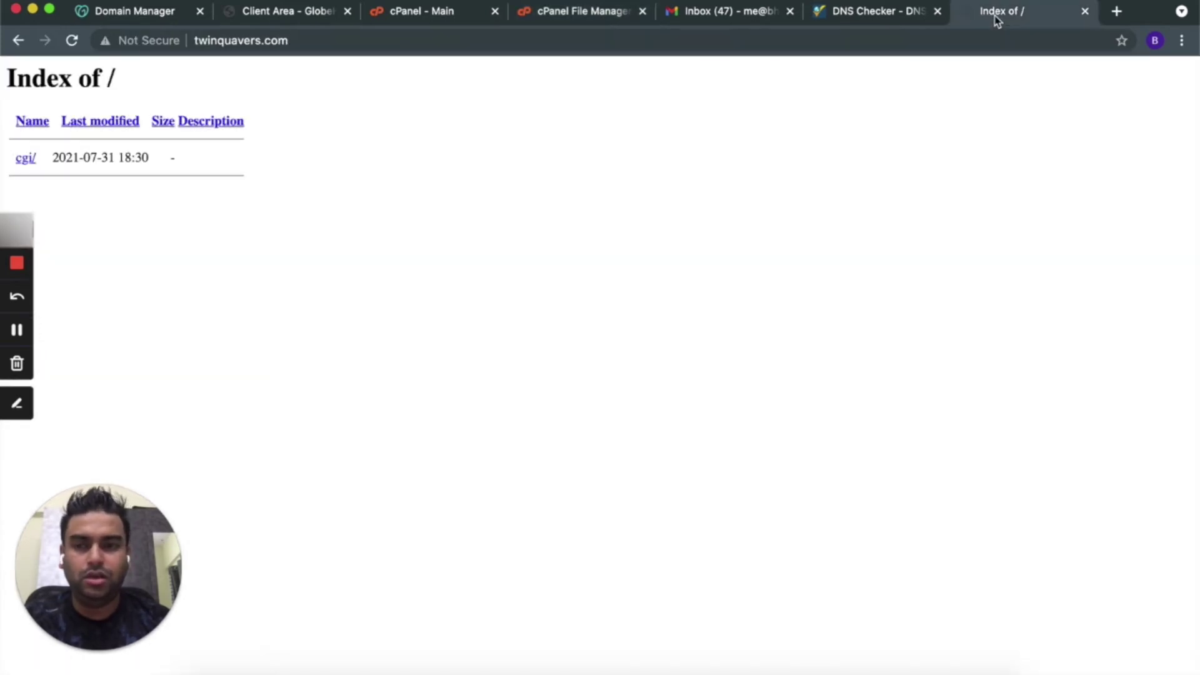
pyautogui.press('super+r')
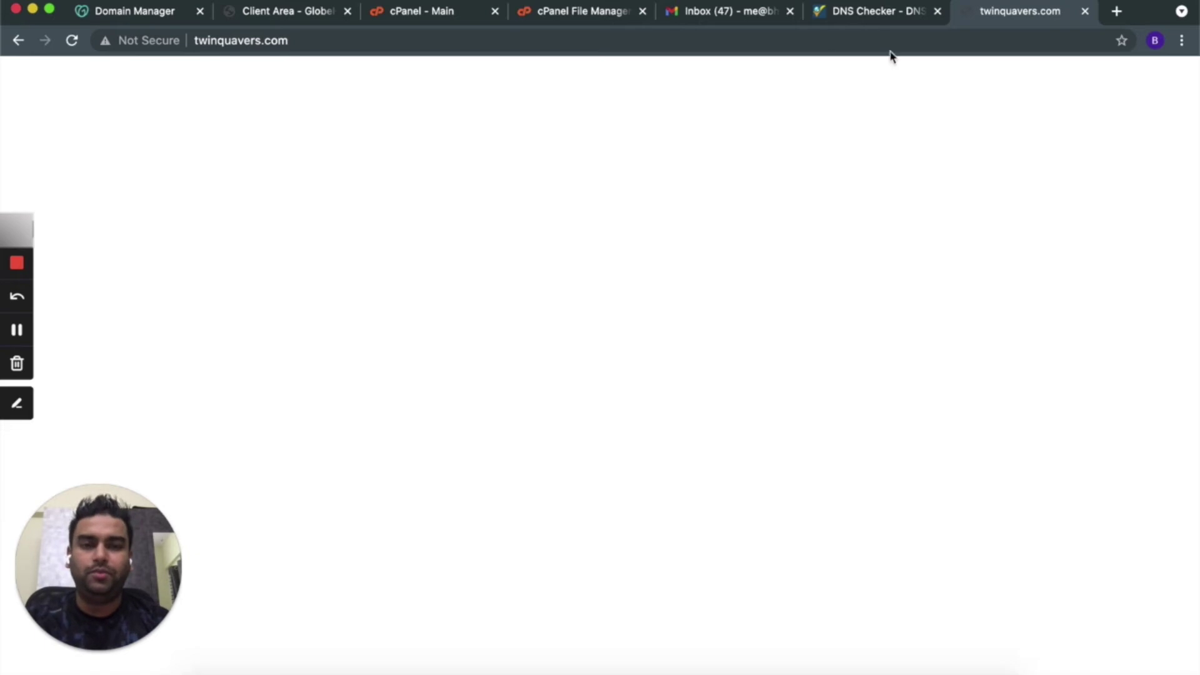
pyautogui.click(550, 14)
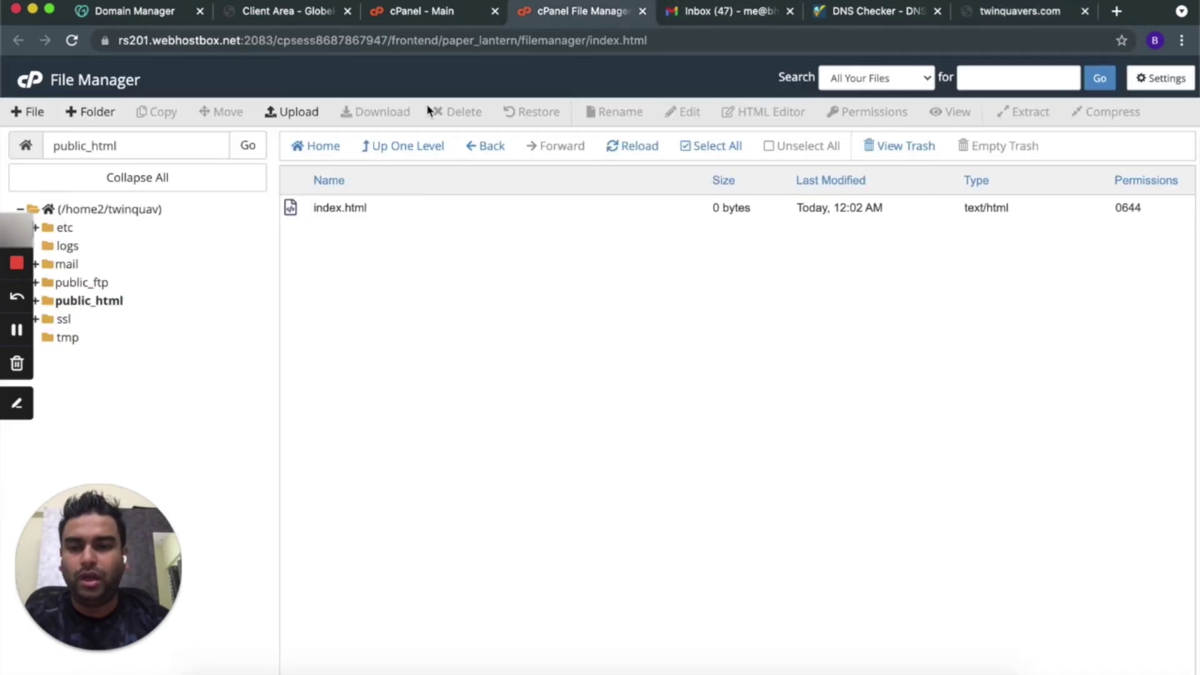
pyautogui.click(336, 207)
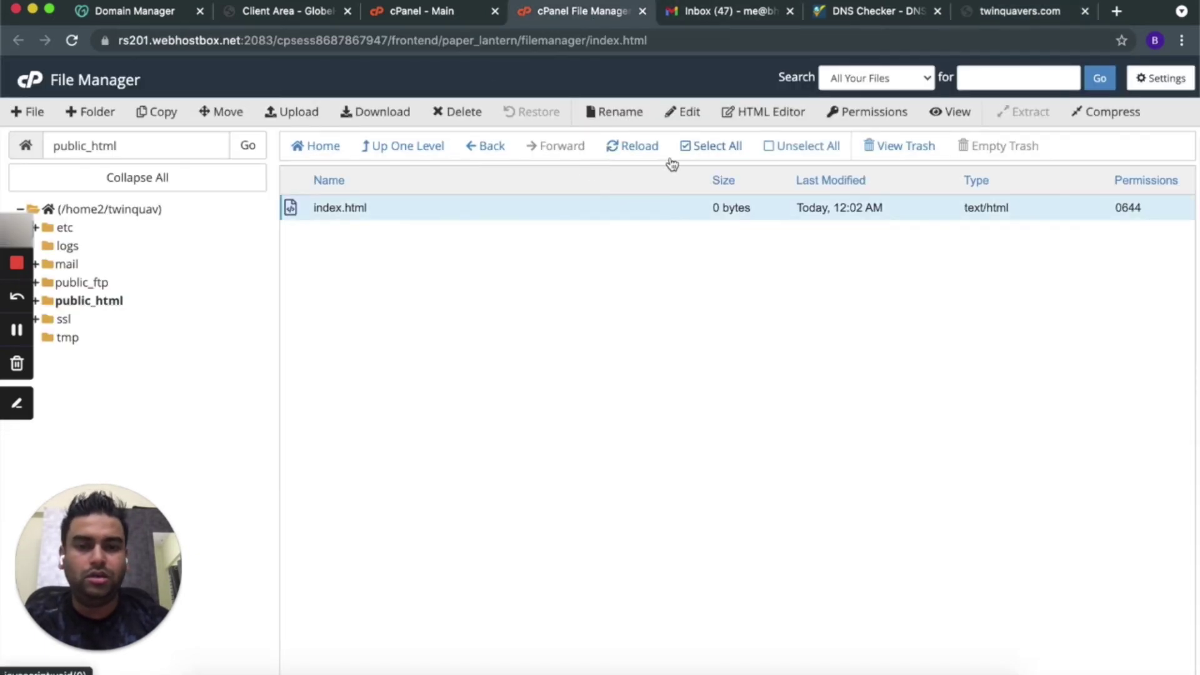
# Open index.html in the code editor and add a head section titled Twin Quavers.
pyautogui.click(688, 113)
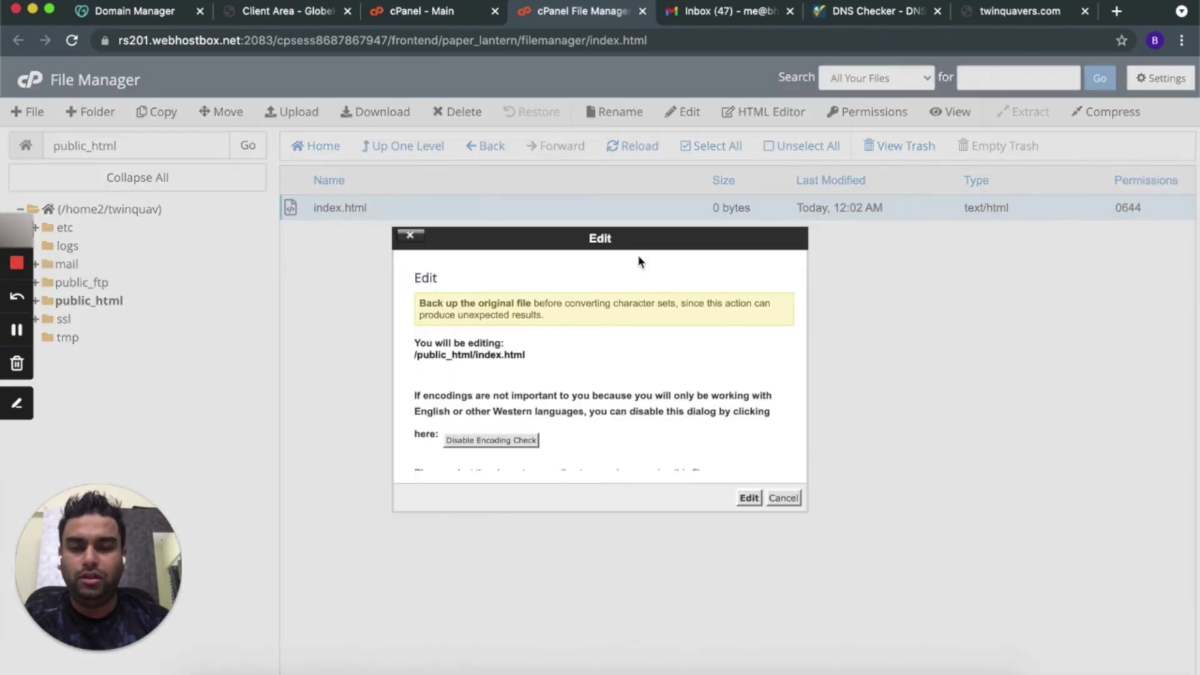
pyautogui.click(750, 498)
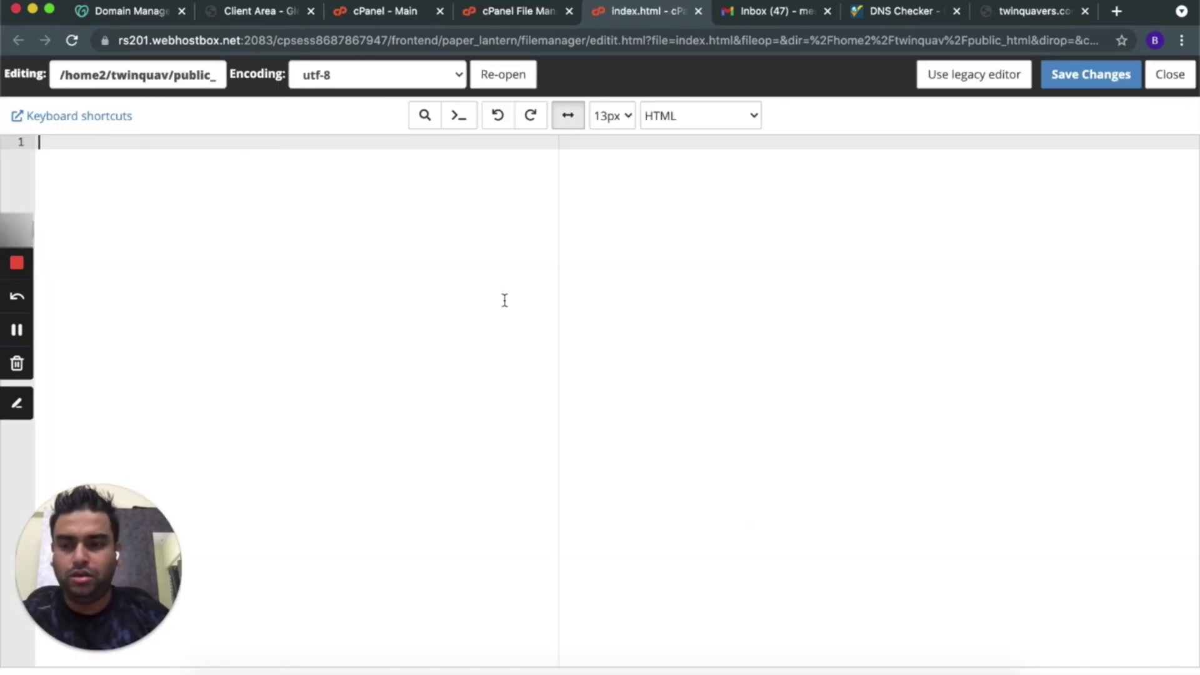
pyautogui.write('<hea')
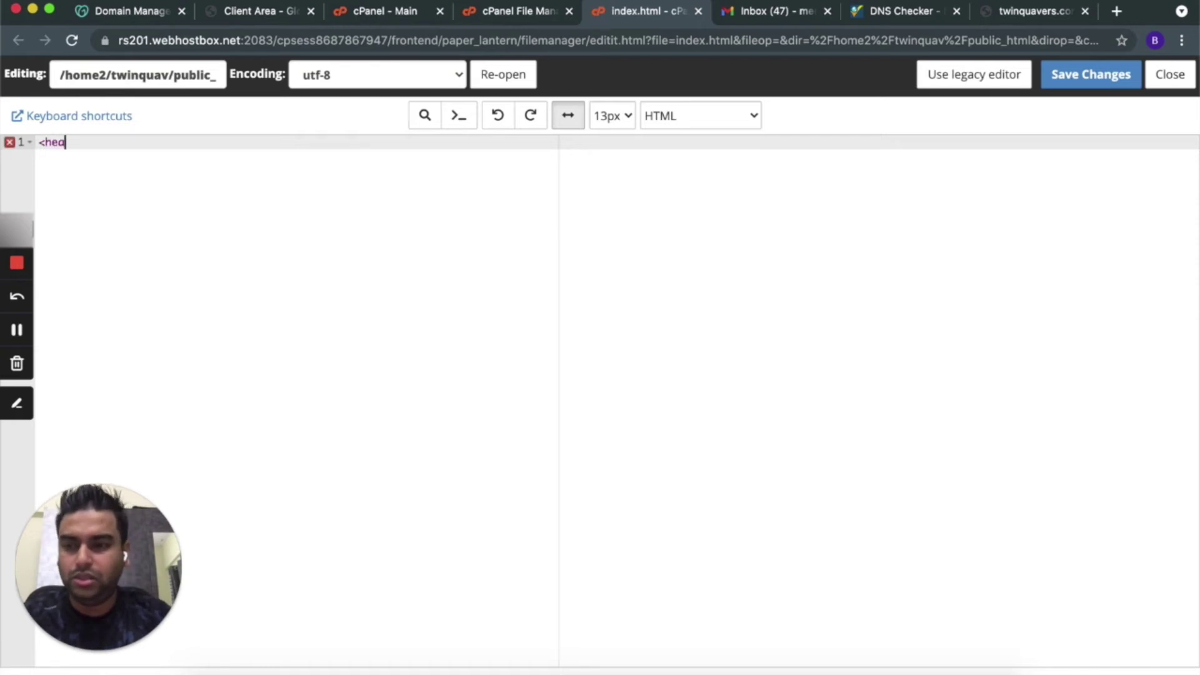
pyautogui.write('d>')
pyautogui.press('Return')
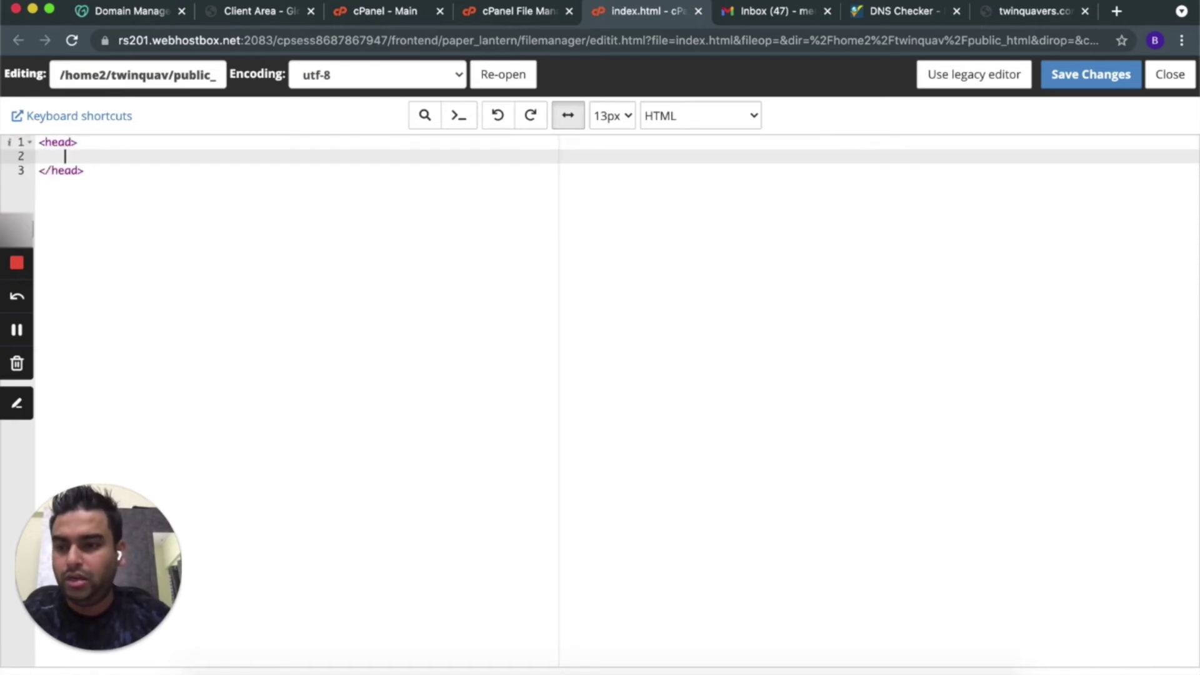
pyautogui.write('<tit')
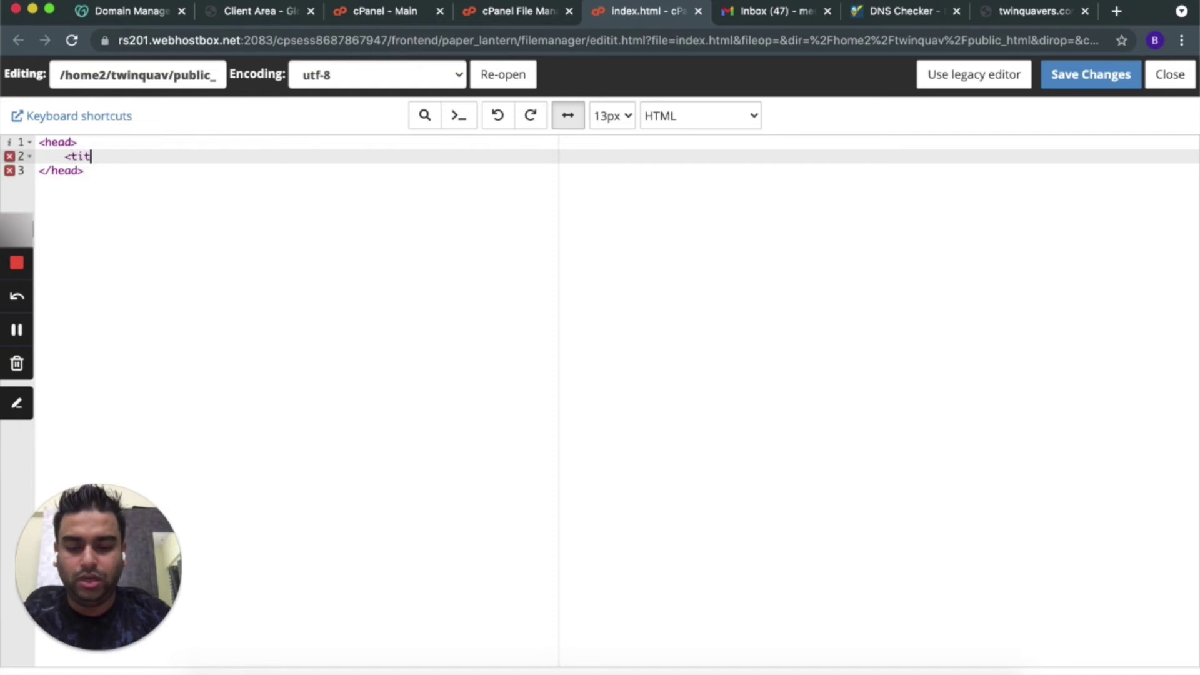
pyautogui.write('le>')
pyautogui.press('Return')
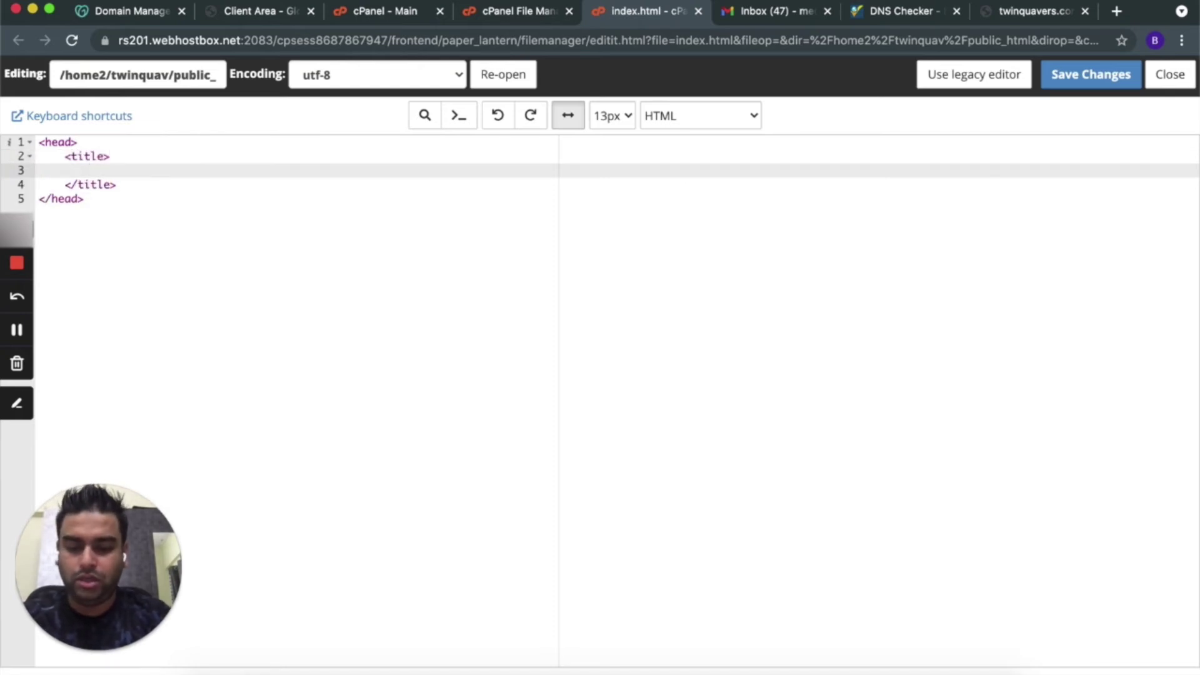
pyautogui.write('Twin Quavers')
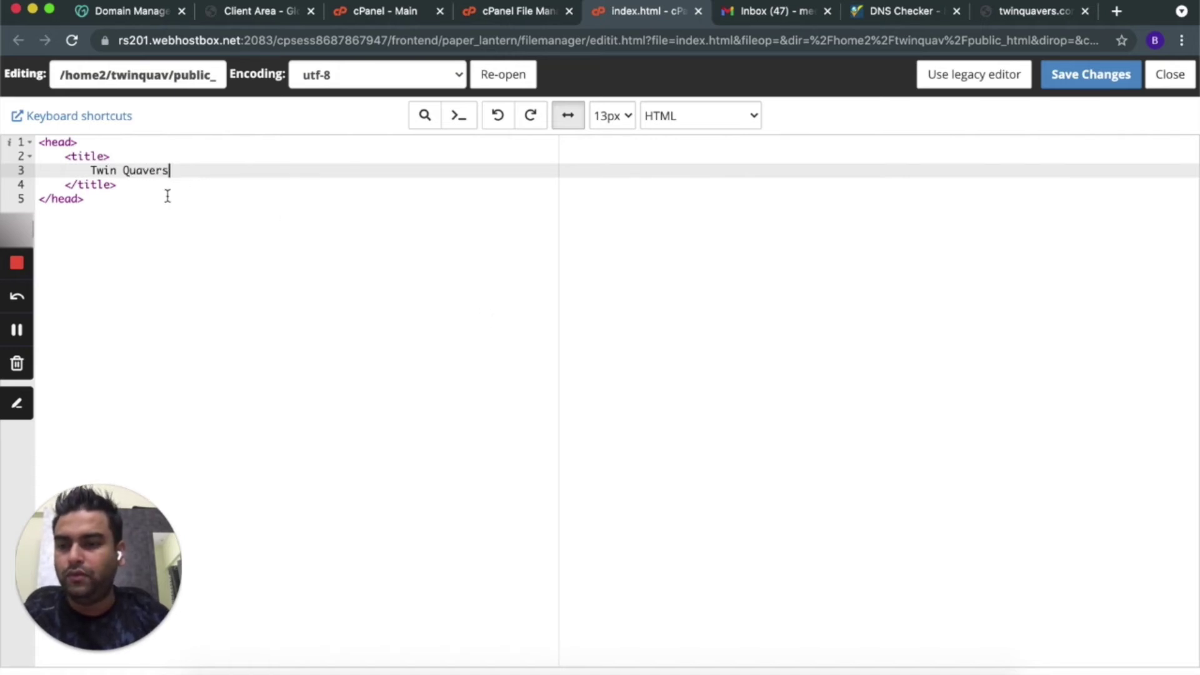
# Add a body reading 'Welcome to Twin Quavers', save the file, and reload the live site.
pyautogui.click(168, 196)
pyautogui.press('Return')
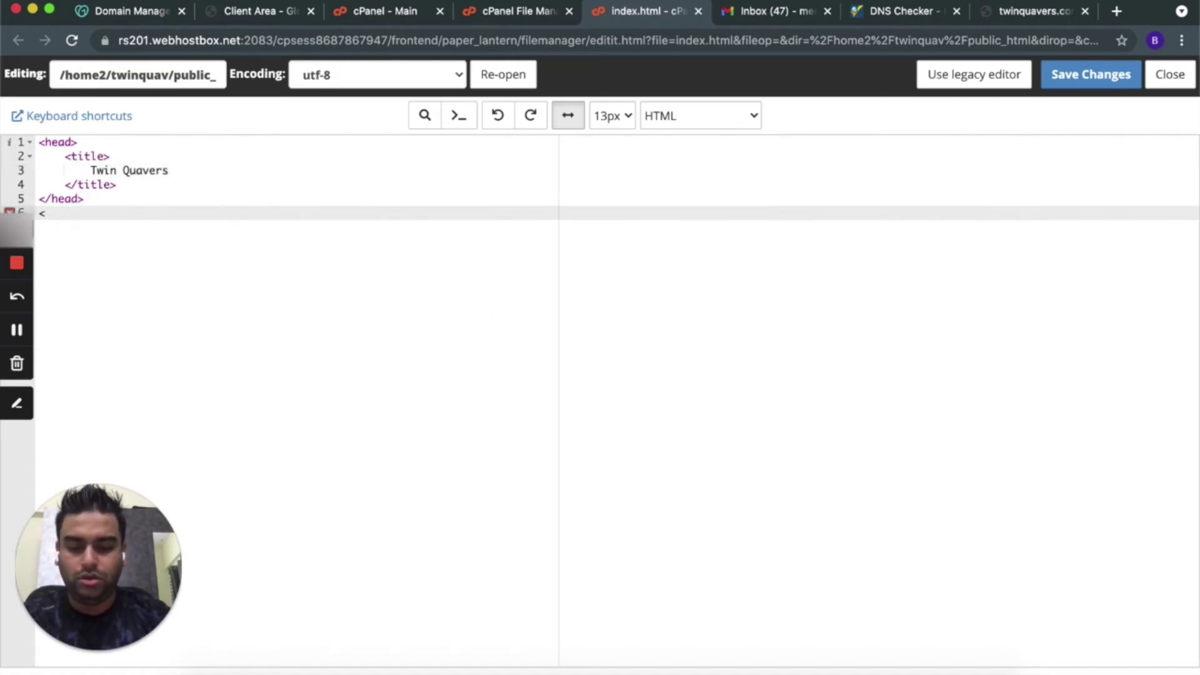
pyautogui.write('<body>')
pyautogui.press('Return')
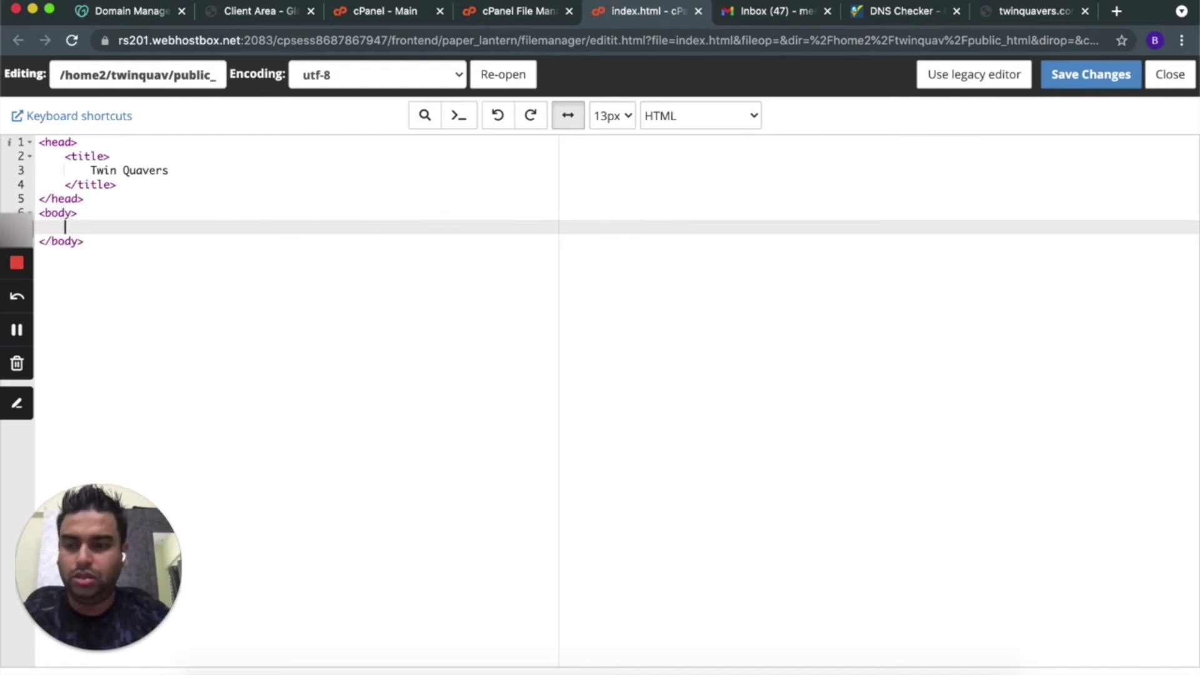
pyautogui.write('Welcome to')
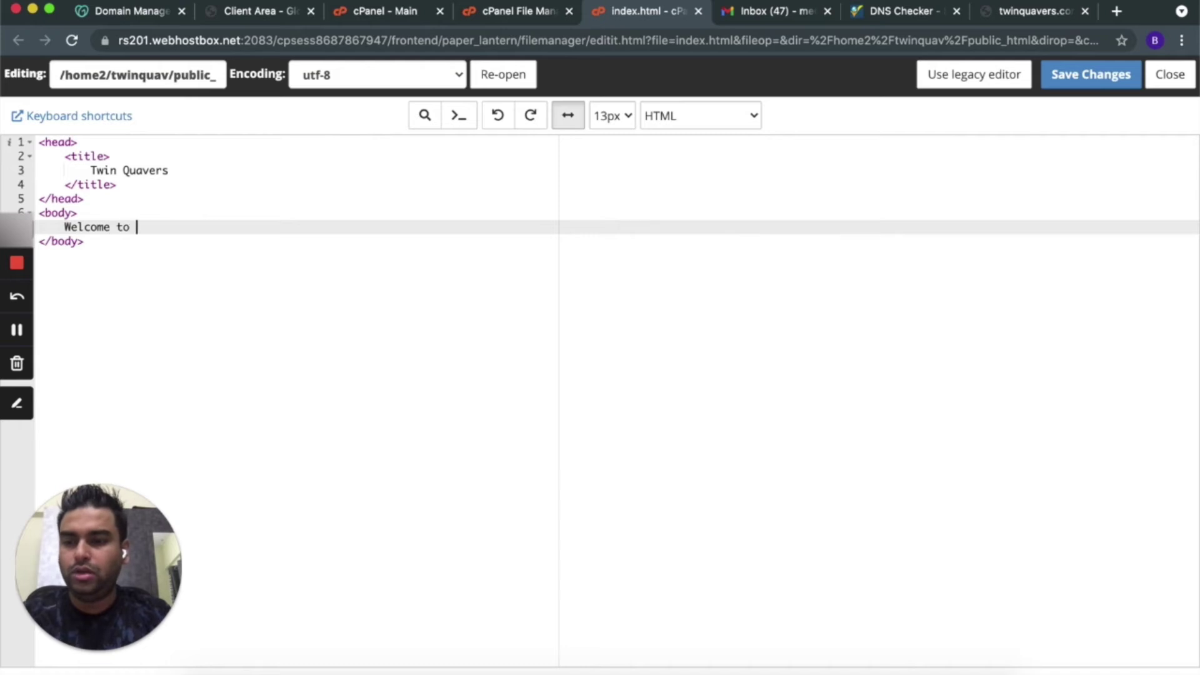
pyautogui.write(' Twin Q')
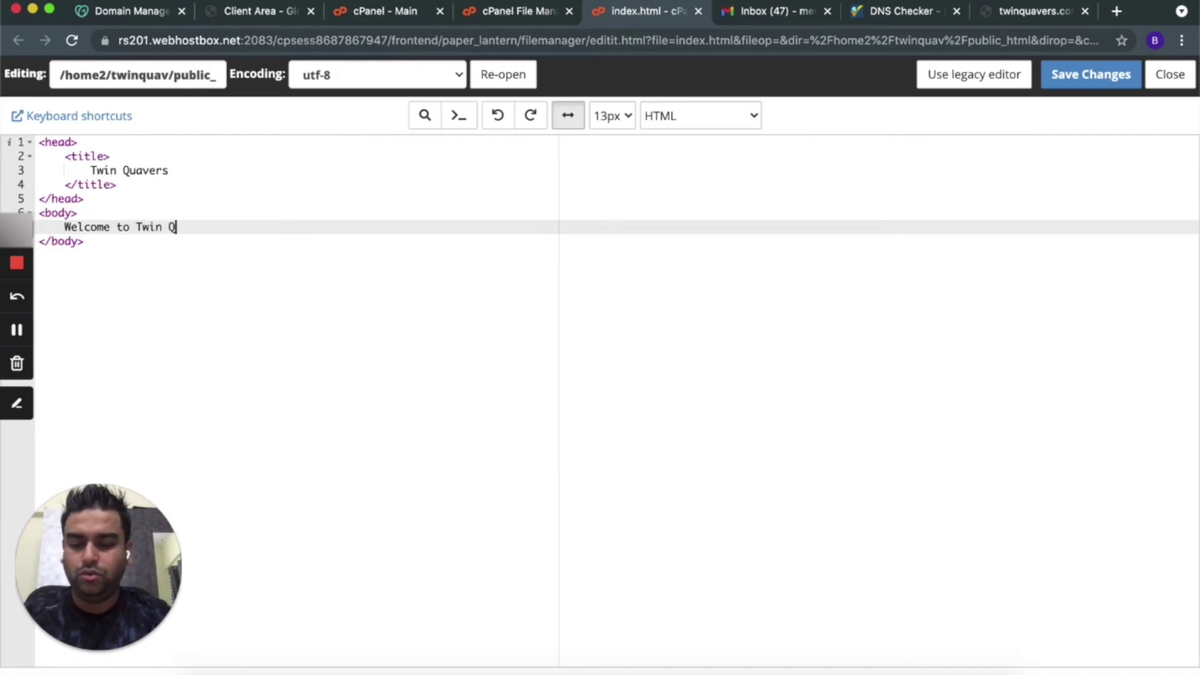
pyautogui.write('uavers')
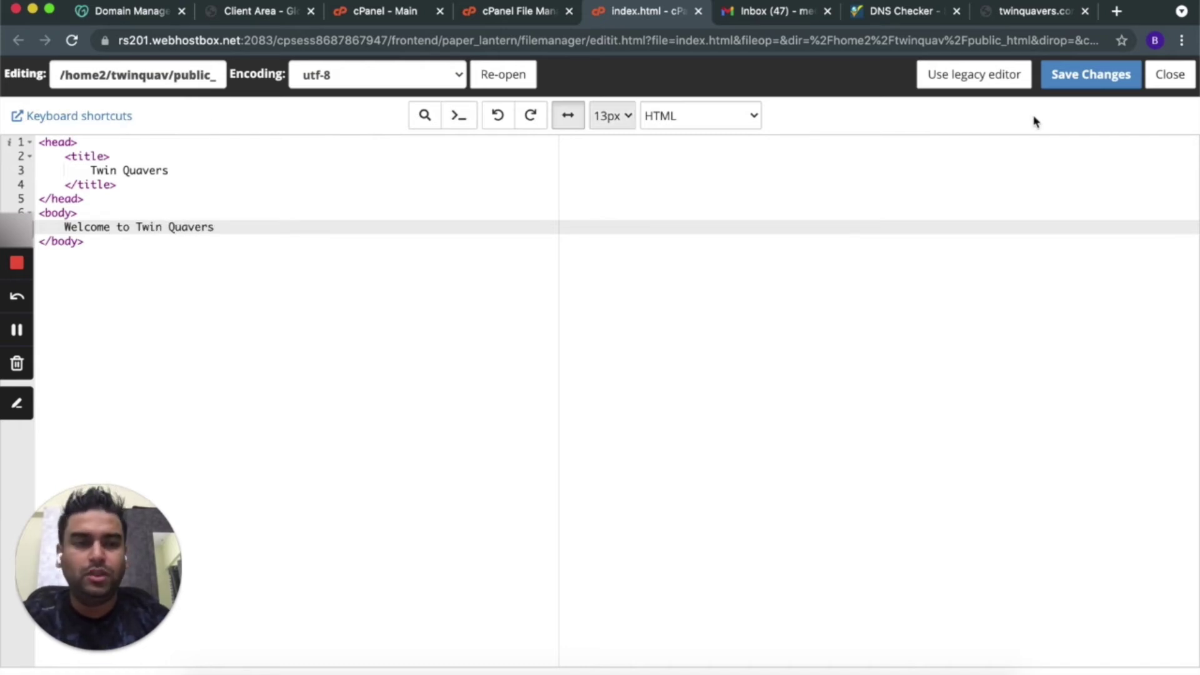
pyautogui.click(1115, 83)
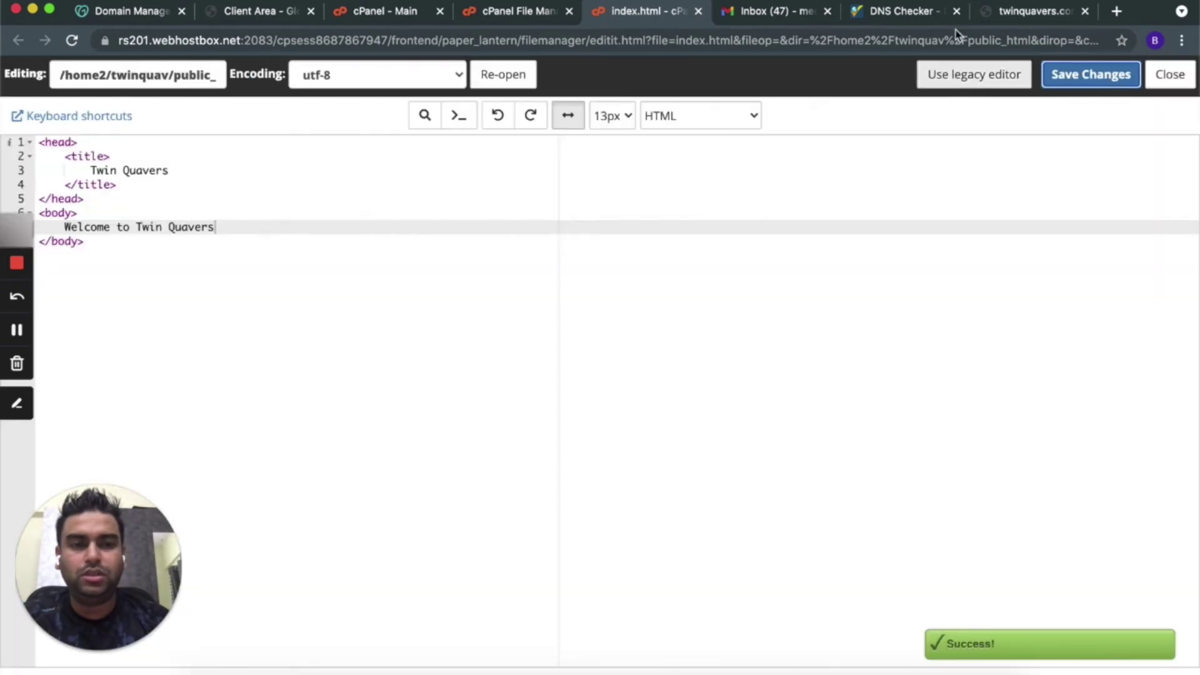
pyautogui.click(1027, 14)
pyautogui.press('super+r')
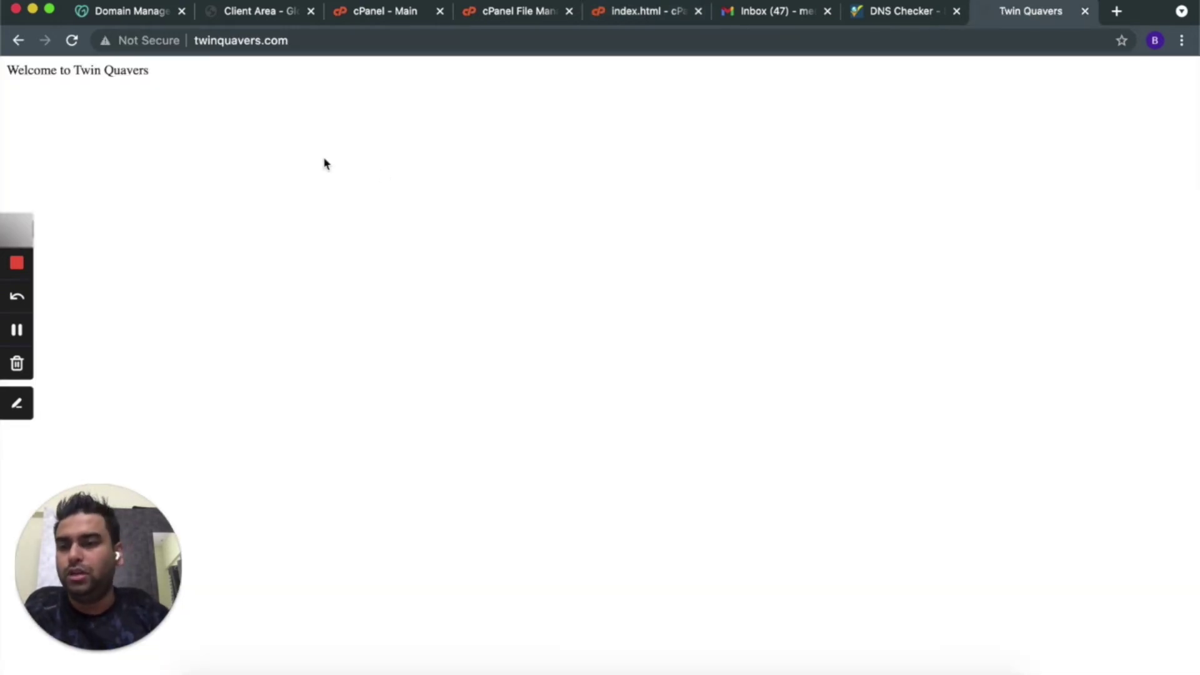
pyautogui.moveTo(152, 71); pyautogui.dragTo(3, 71)
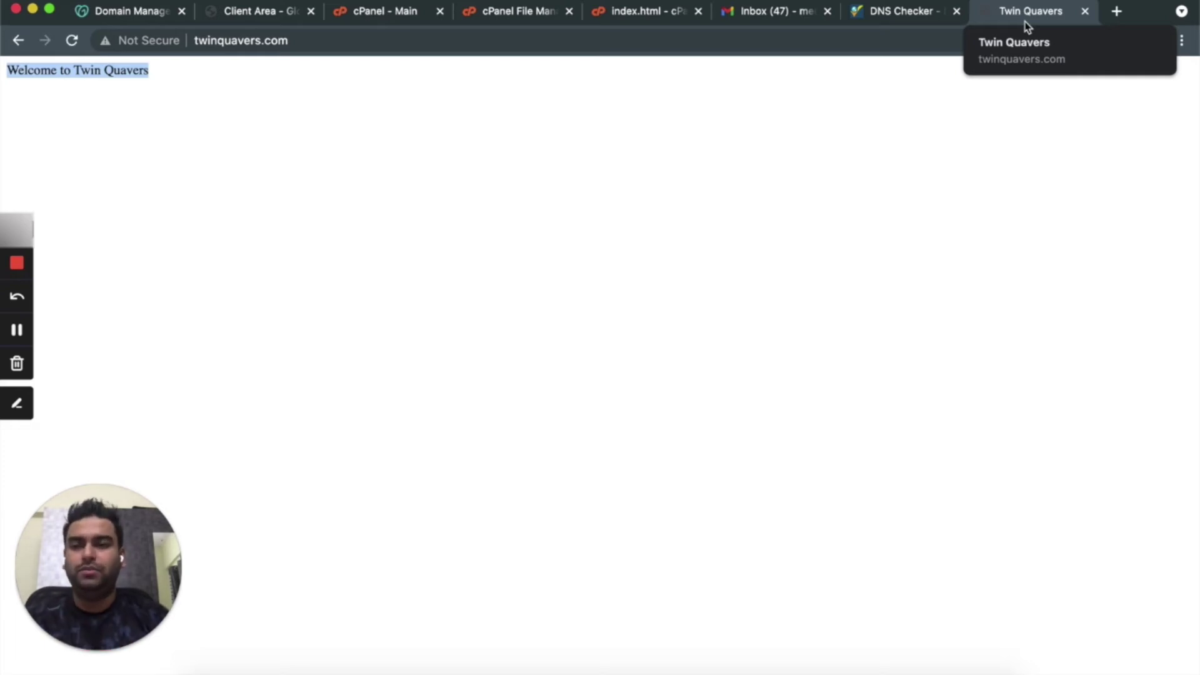
pyautogui.click(665, 317)
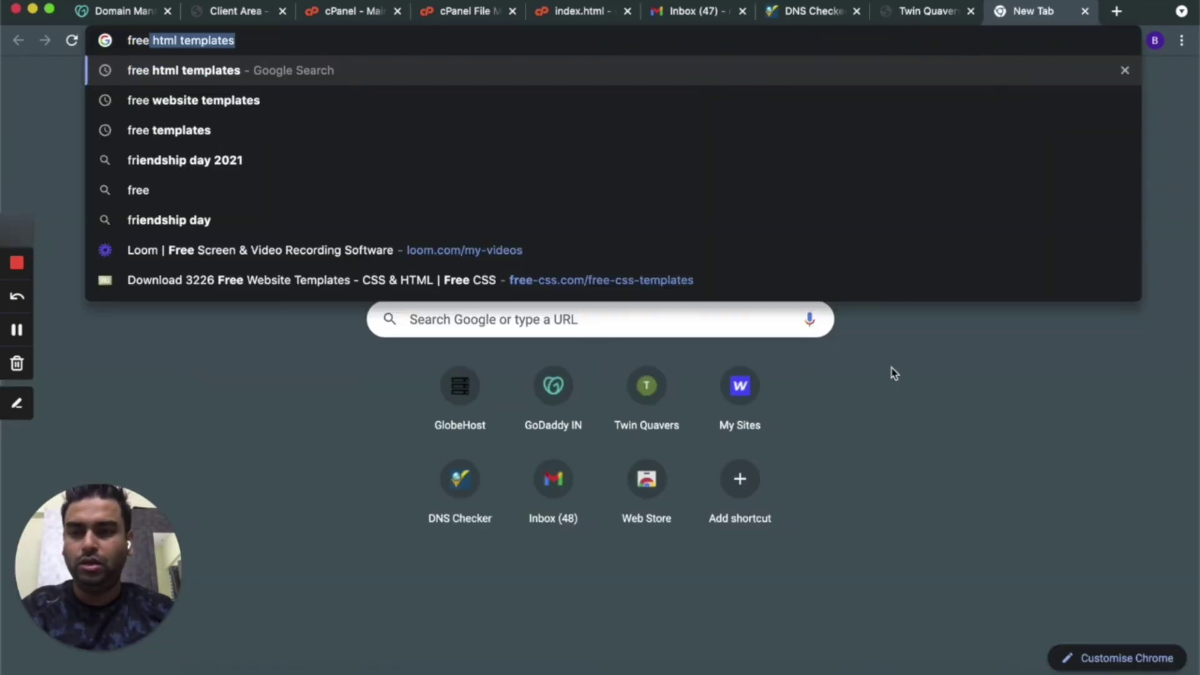
# Search for free HTML templates, open Free CSS, and download the Diagoona template zip.
pyautogui.press('Return')
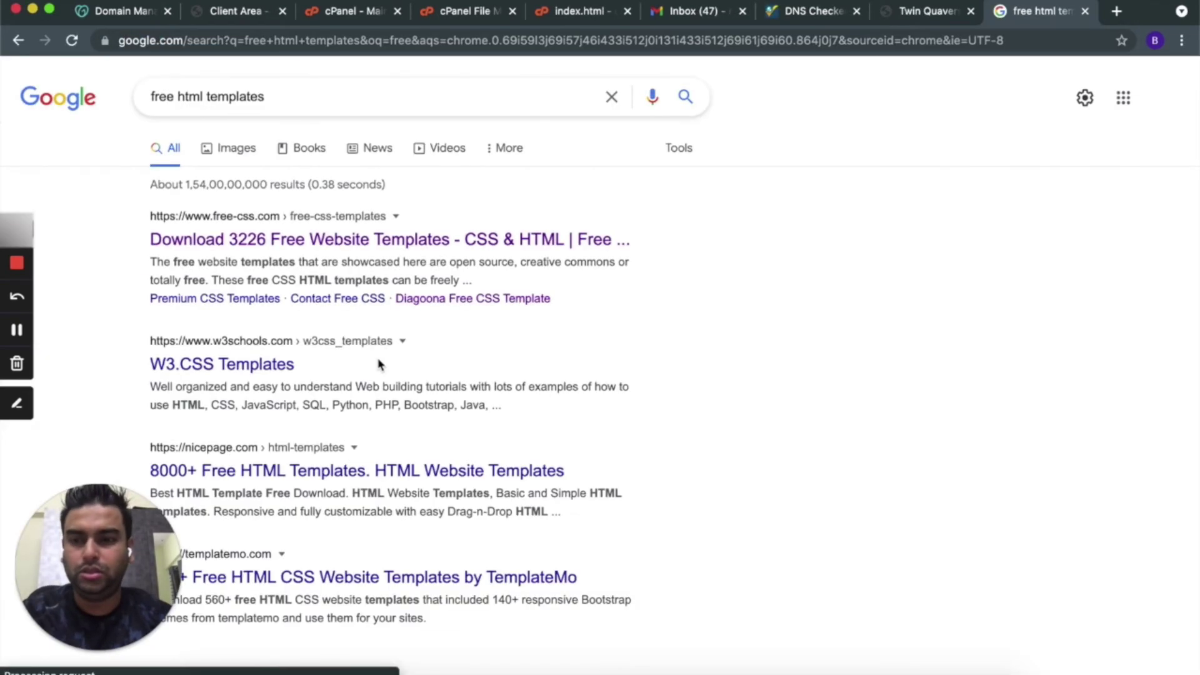
pyautogui.click(310, 241)
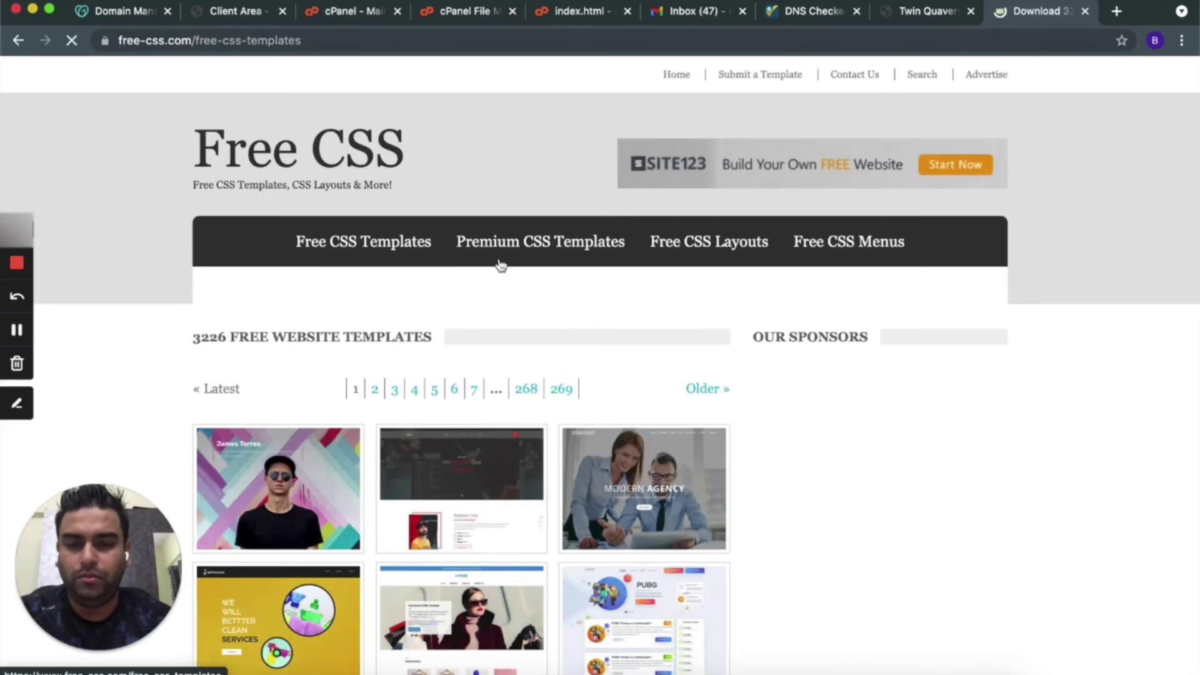
pyautogui.scroll(-3, 498, 414)
pyautogui.scroll(-5, 498, 414)
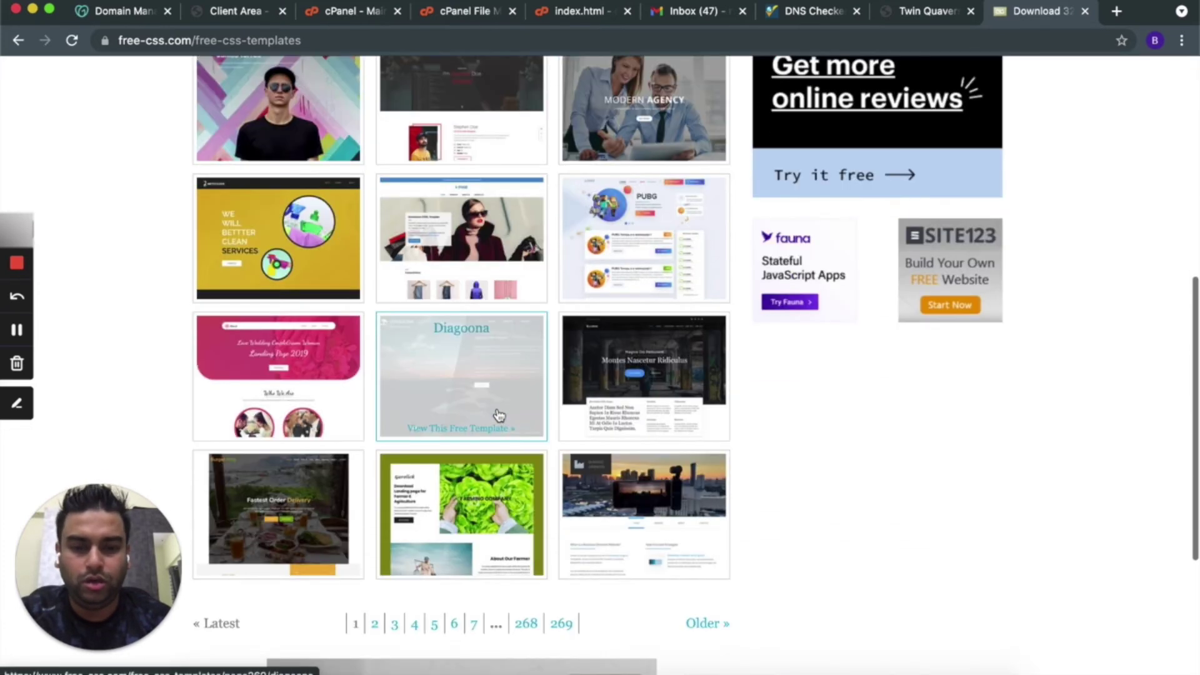
pyautogui.click(488, 368)
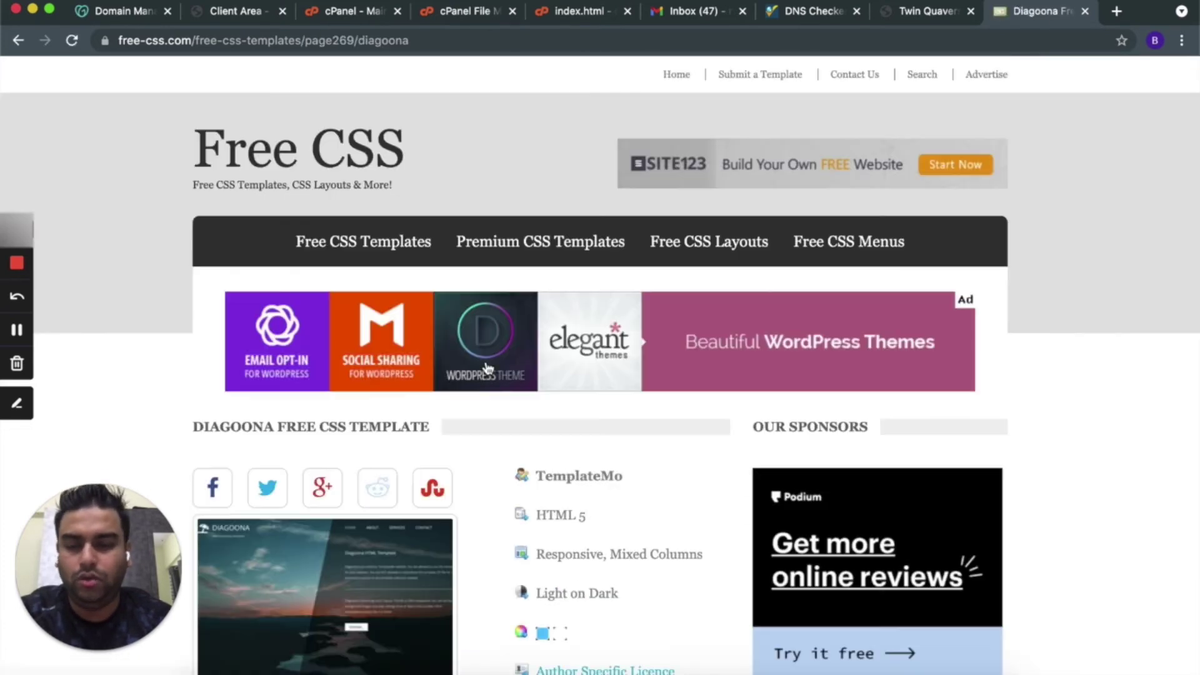
pyautogui.scroll(-4, 612, 420)
pyautogui.click(338, 505)
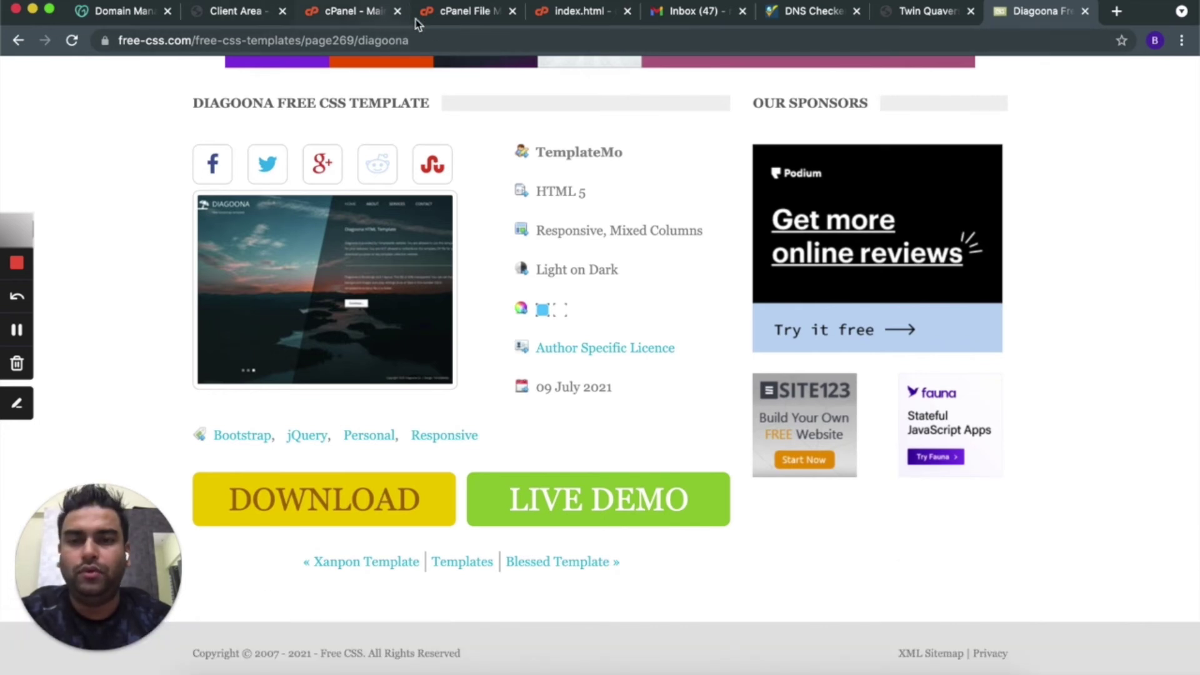
pyautogui.click(441, 15)
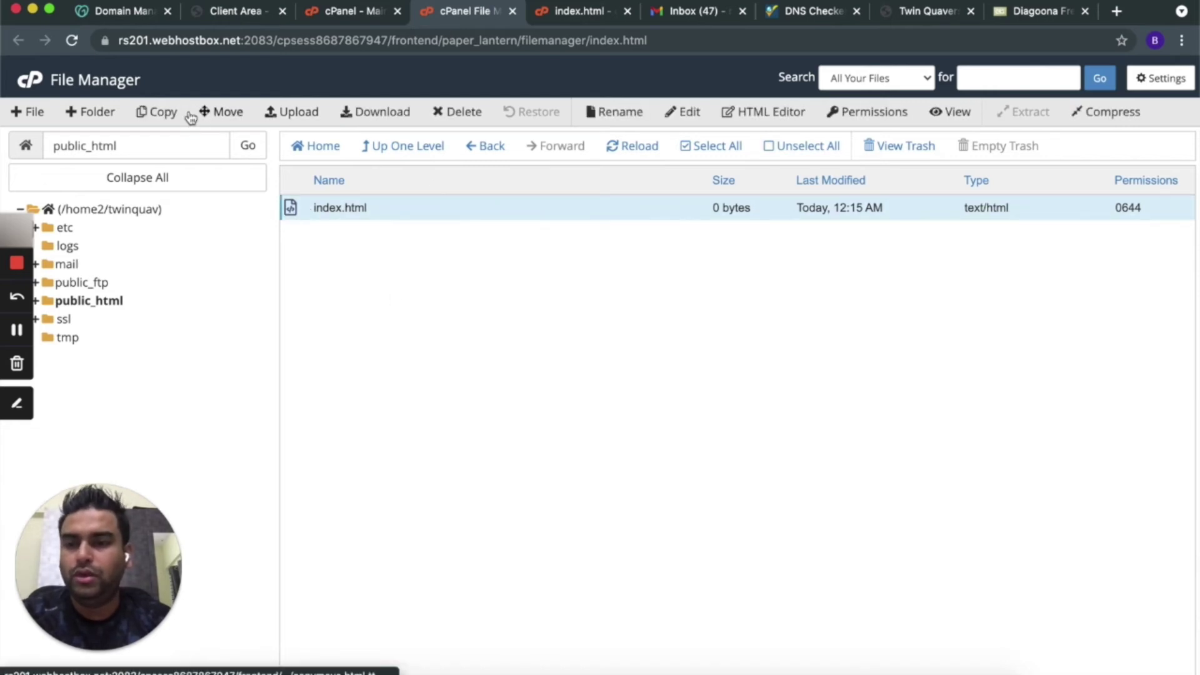
# Permanently delete the placeholder index.html from public_html.
pyautogui.click(449, 116)
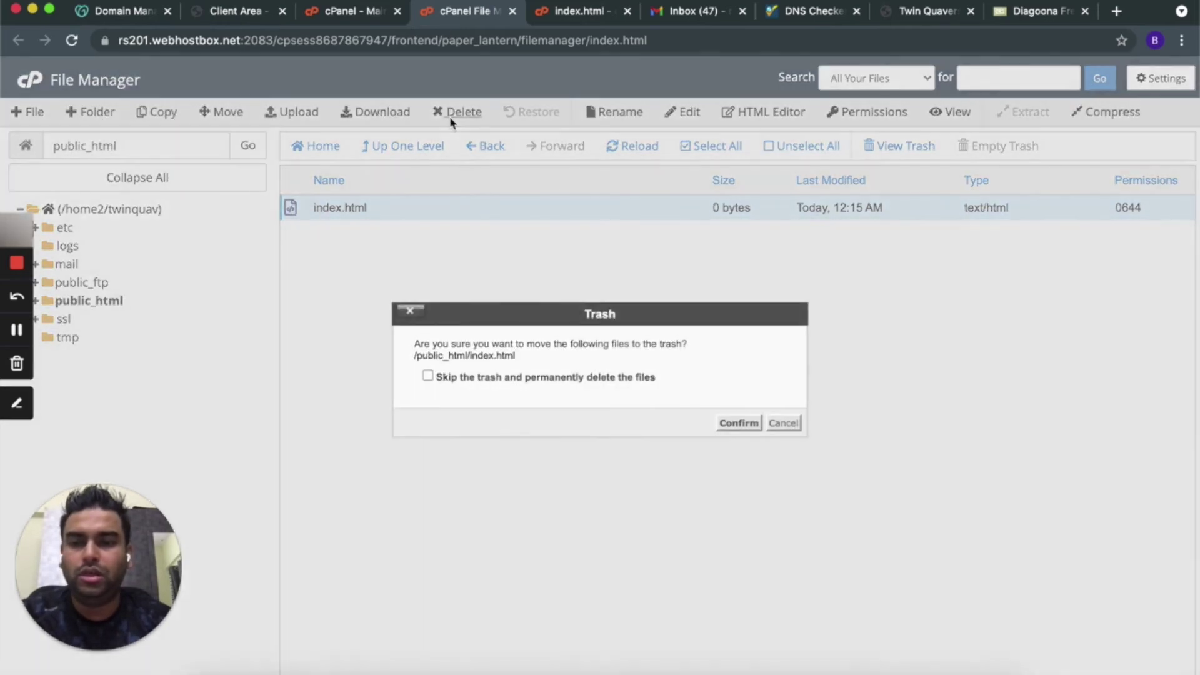
pyautogui.click(594, 379)
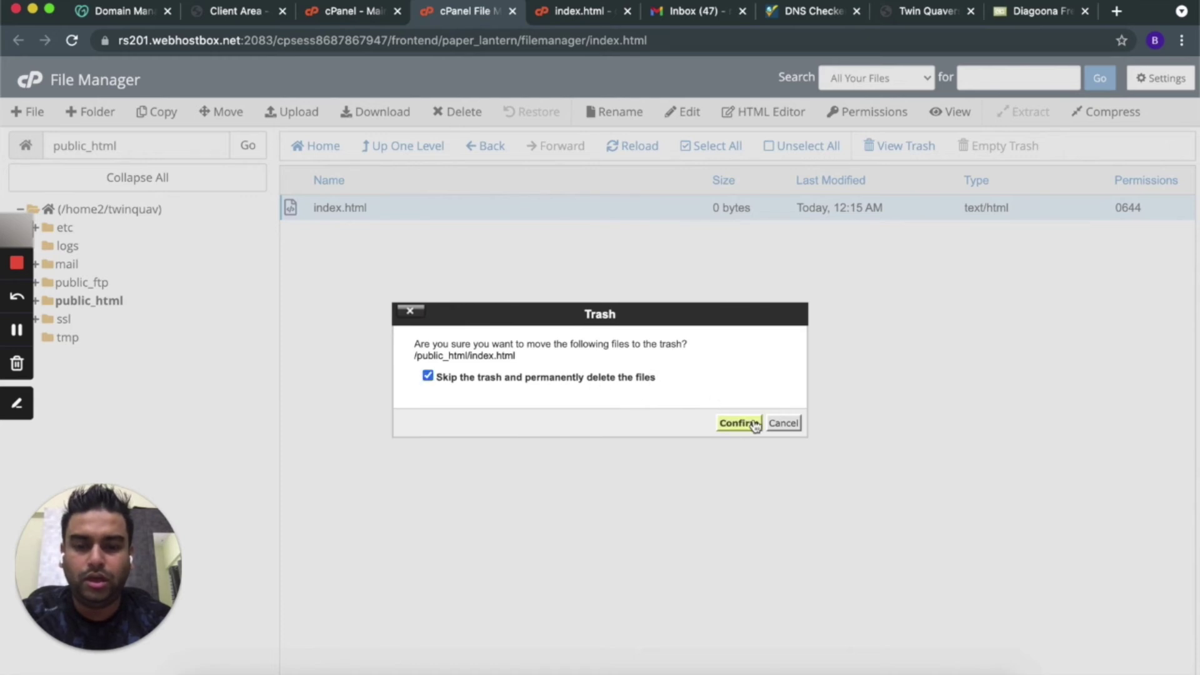
pyautogui.click(738, 424)
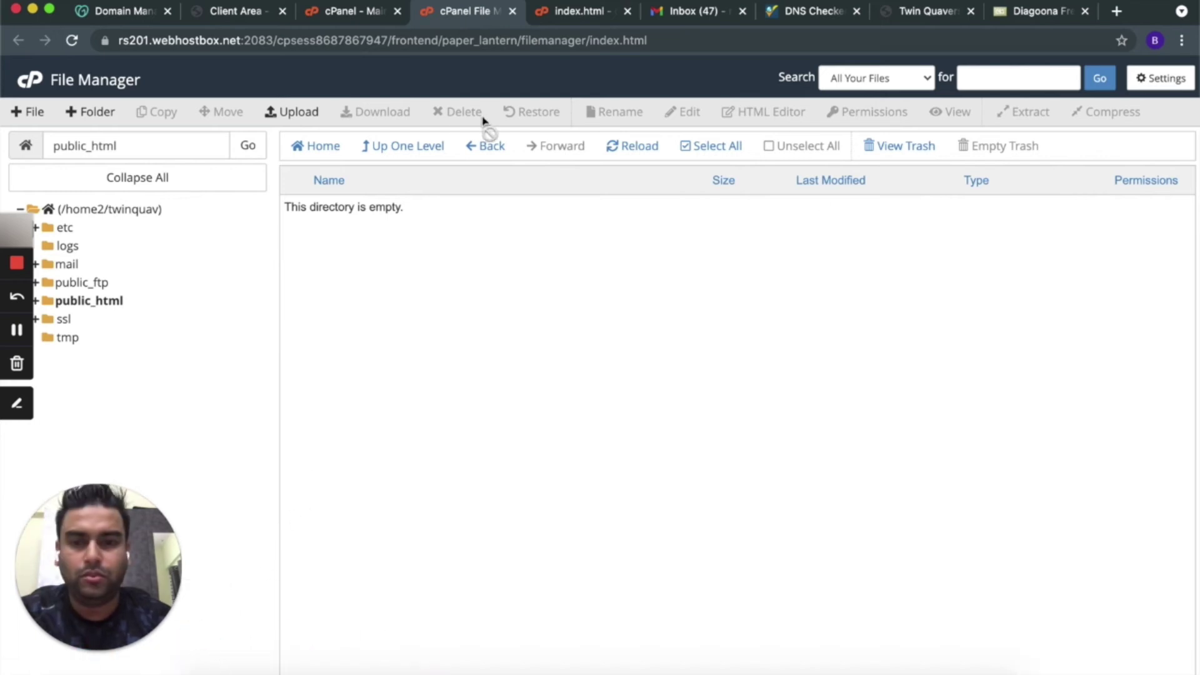
# Upload the Diagoona zip from Downloads into public_html and extract it there.
pyautogui.click(292, 114)
pyautogui.click(213, 652)
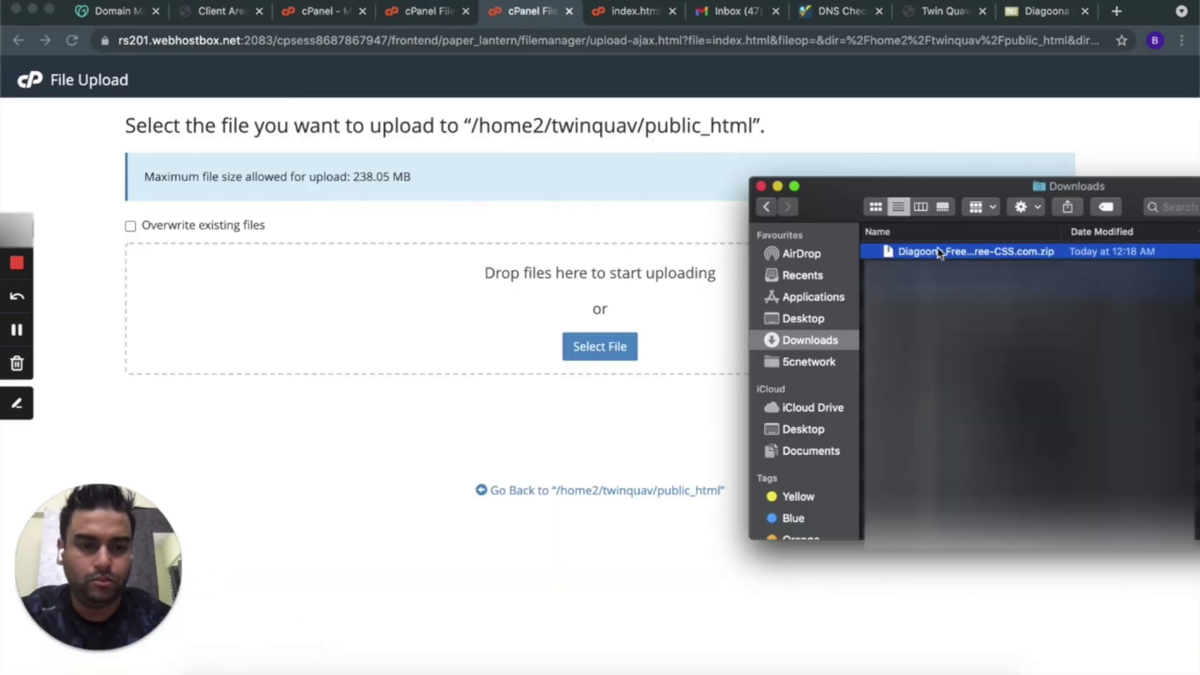
pyautogui.moveTo(975, 251); pyautogui.dragTo(500, 326)
pyautogui.click(569, 10)
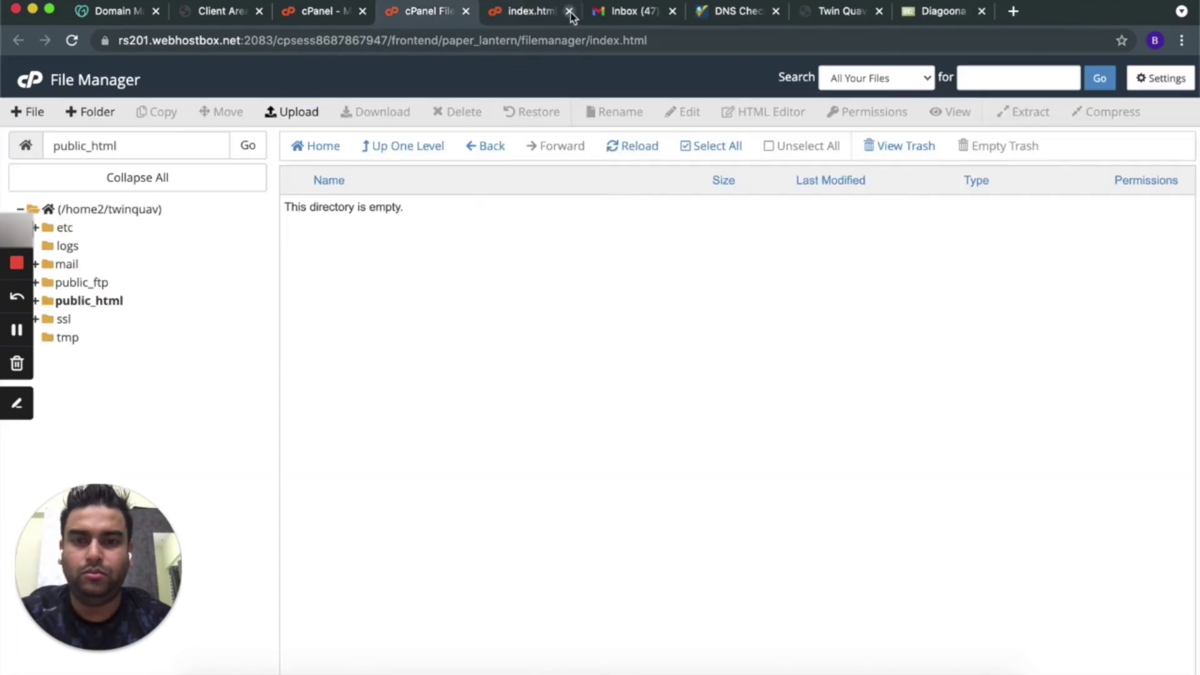
pyautogui.click(635, 148)
pyautogui.click(396, 210)
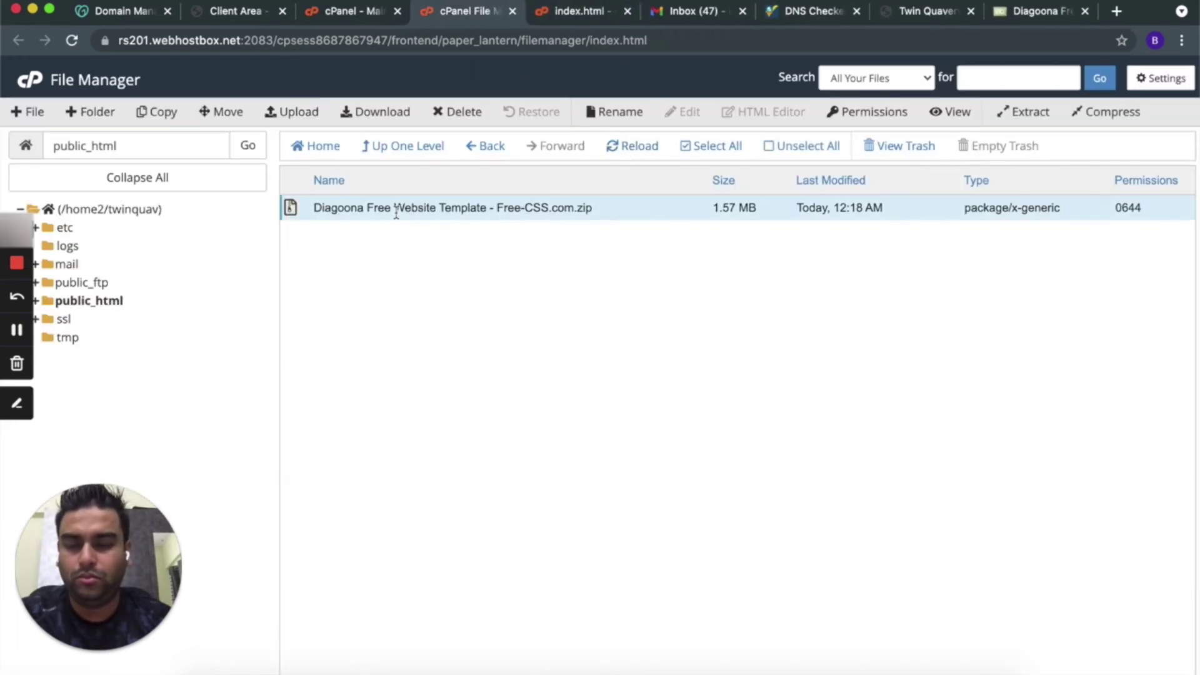
pyautogui.click(1015, 112)
pyautogui.click(723, 454)
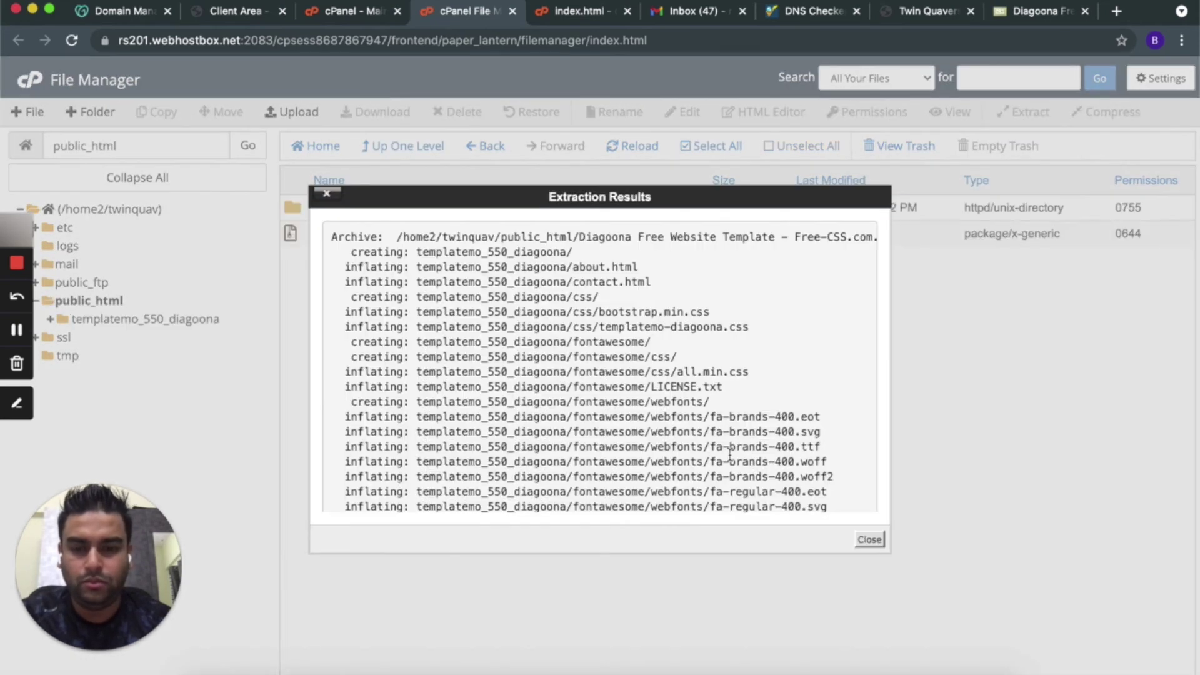
pyautogui.click(869, 540)
# Move all contents of templatemo_550_diagoona up into /public_html.
pyautogui.doubleClick(379, 210)
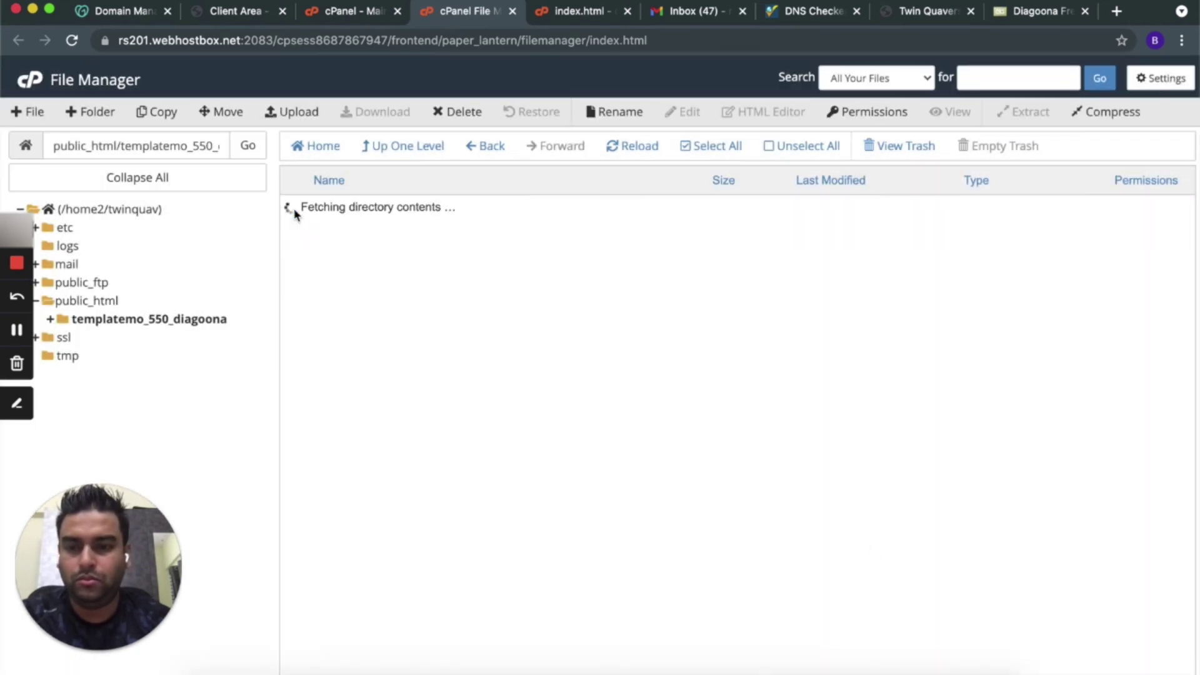
pyautogui.click(705, 148)
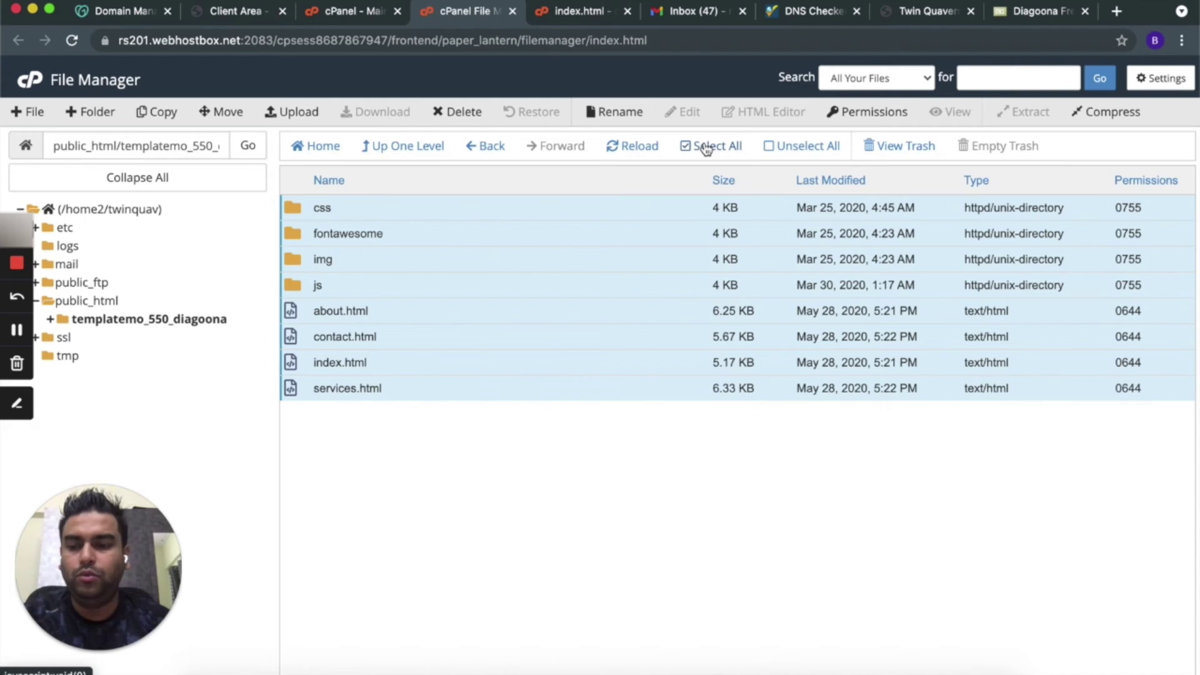
pyautogui.click(227, 117)
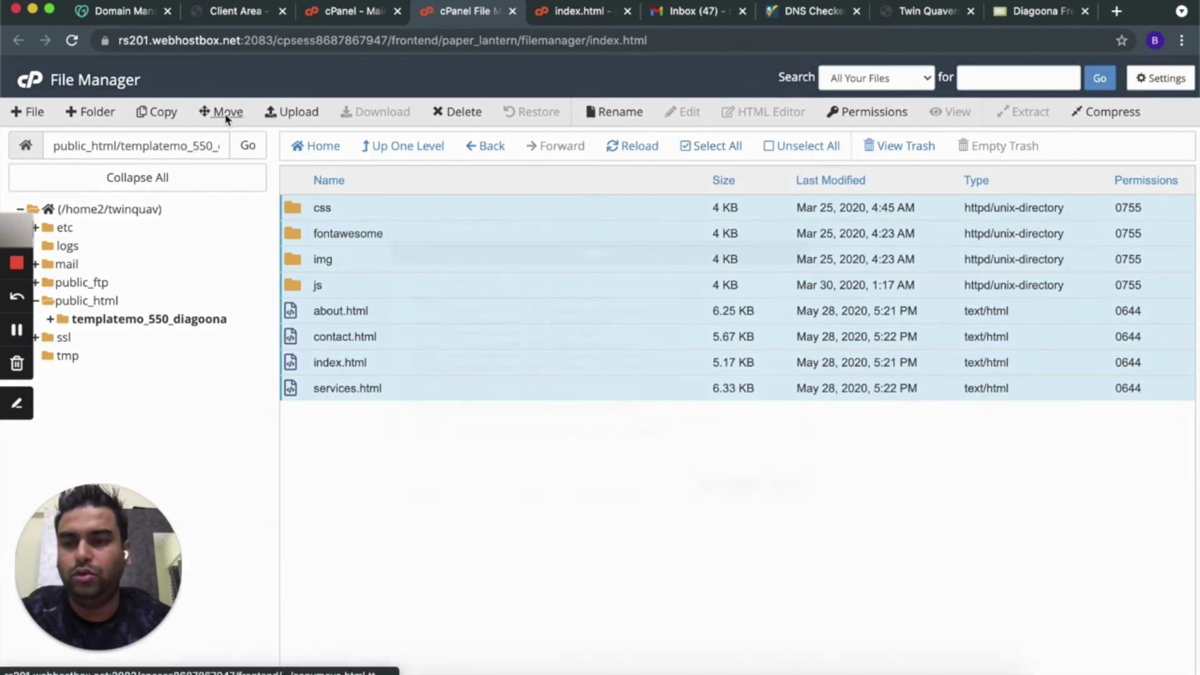
pyautogui.moveTo(677, 430); pyautogui.dragTo(523, 430)
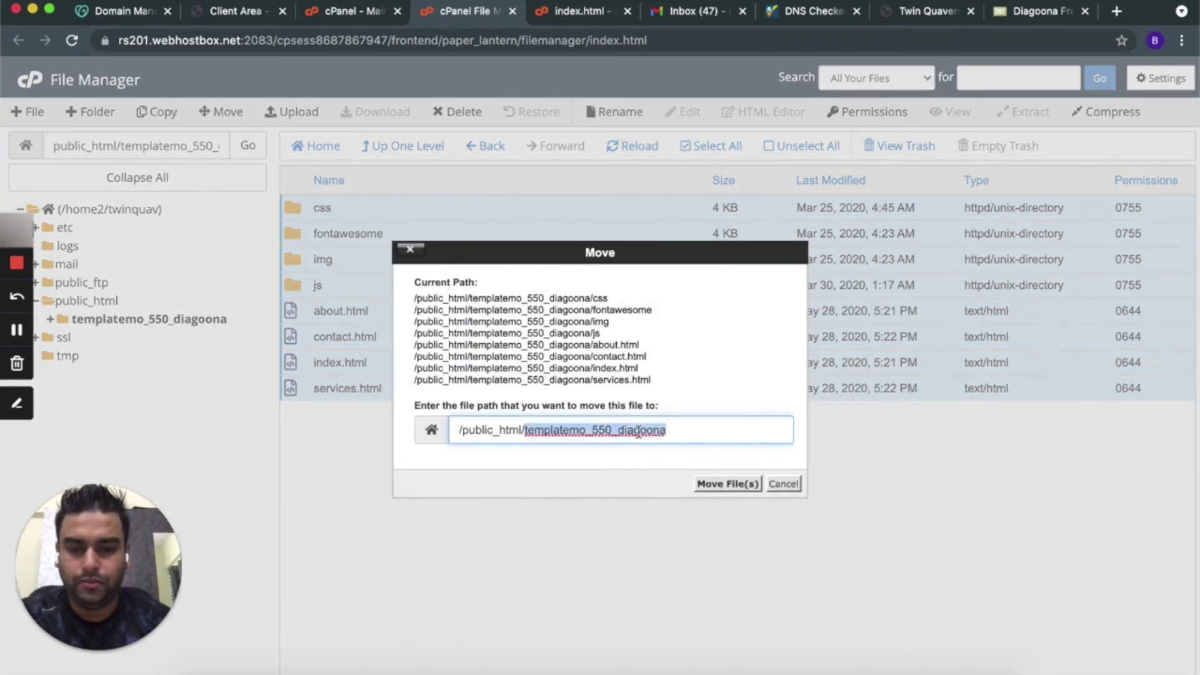
pyautogui.press('BackSpace')
pyautogui.click(727, 484)
# Delete the empty templatemo_550_diagoona folder and the leftover Diagoona zip.
pyautogui.click(405, 148)
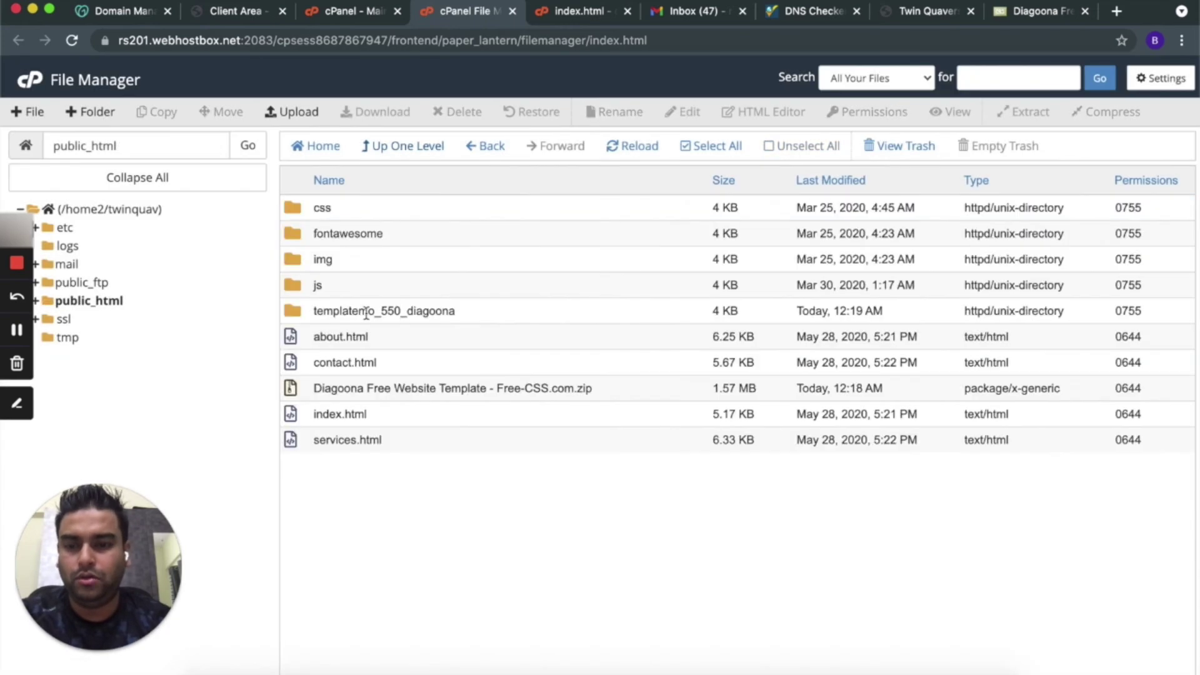
pyautogui.click(366, 313)
pyautogui.keyDown('super'); pyautogui.click(299, 394); pyautogui.keyUp('super')
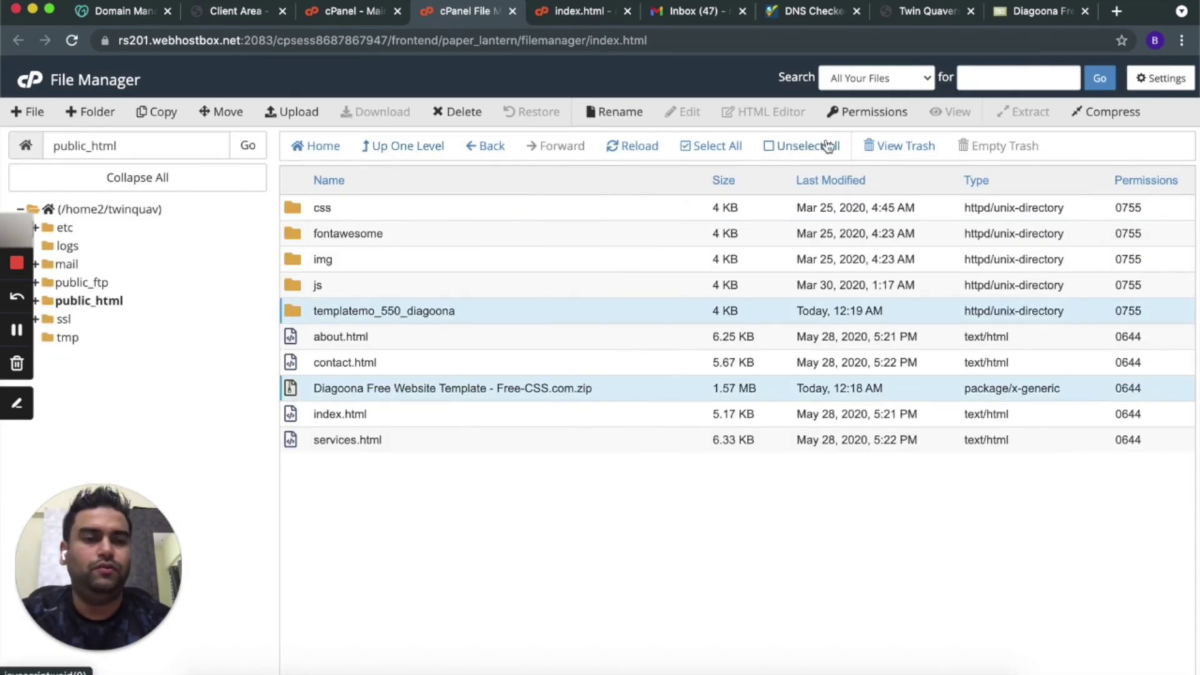
pyautogui.click(458, 113)
pyautogui.click(738, 429)
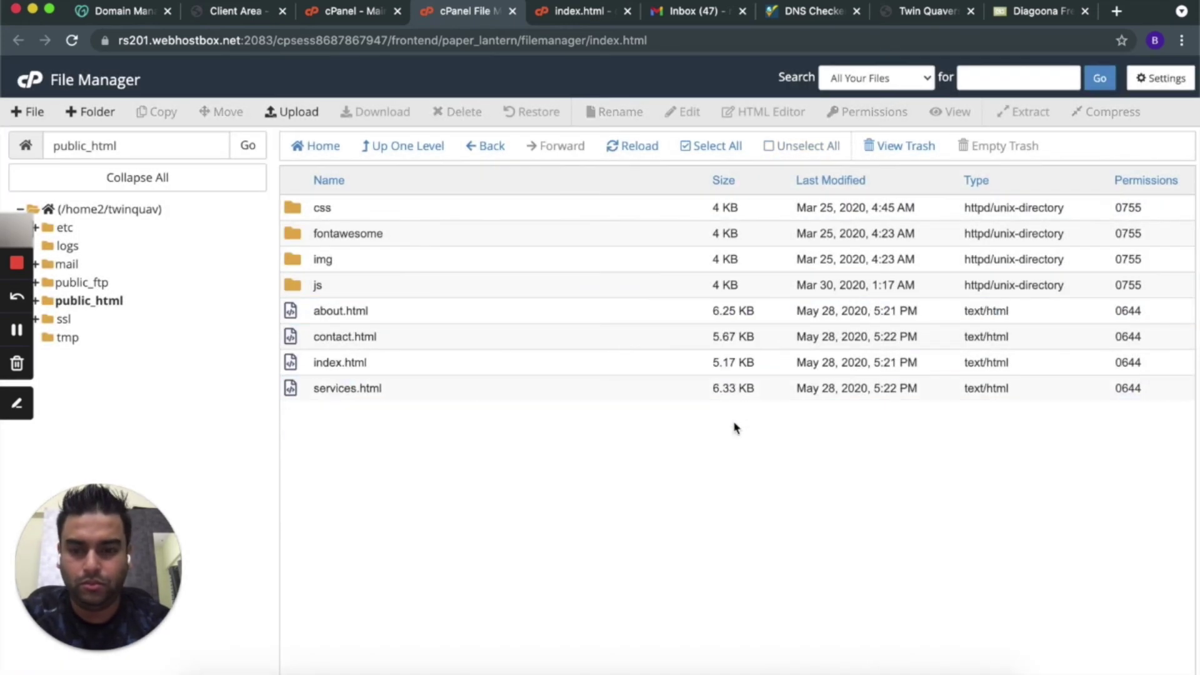
# Empty the cache and hard-reload twinquavers.com so it serves the Diagoona template.
pyautogui.click(922, 11)
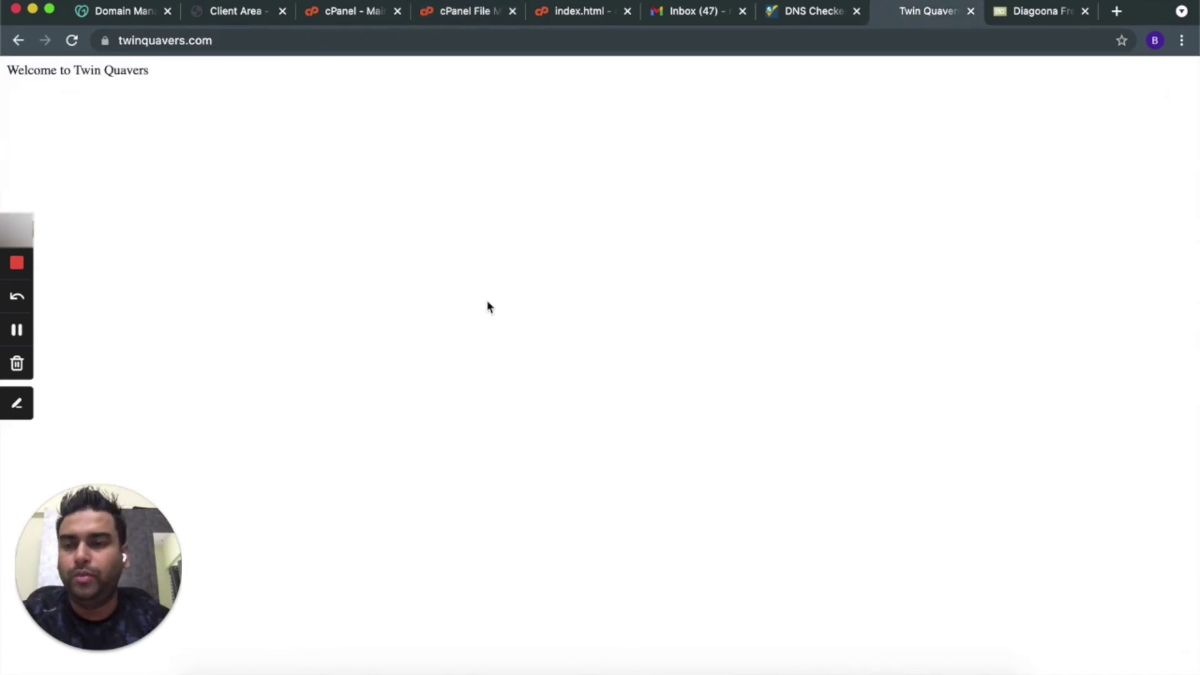
pyautogui.press('super+r')
pyautogui.press('super+r')
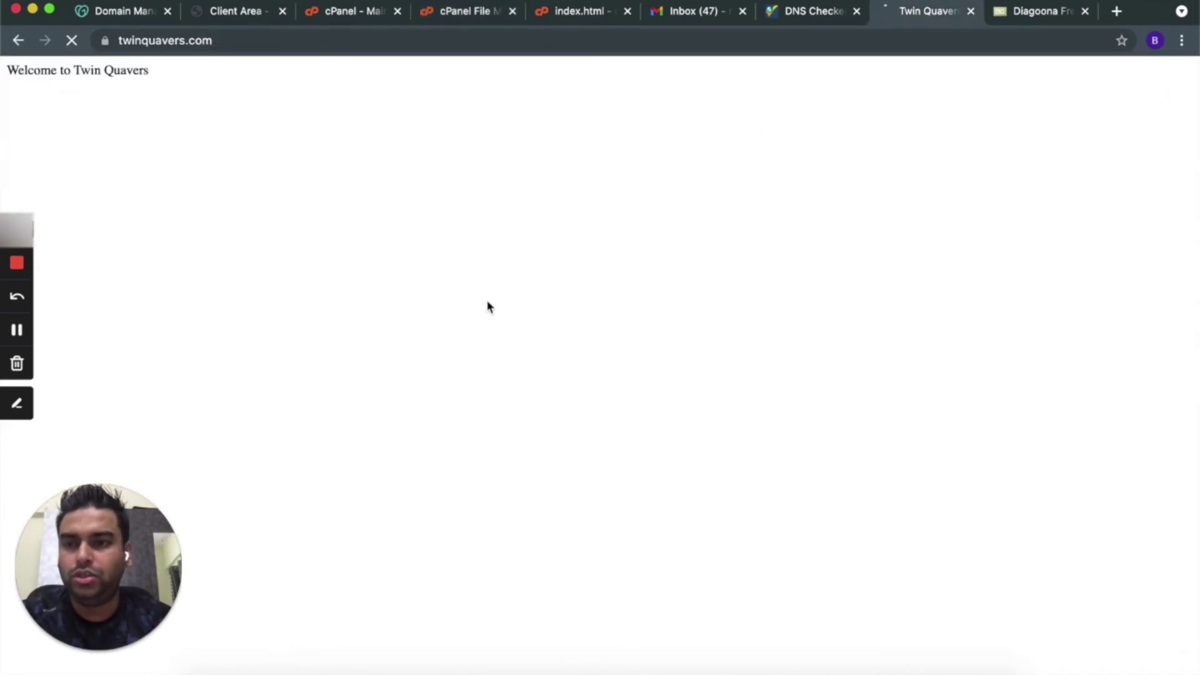
pyautogui.rightClick(407, 190)
pyautogui.click(482, 375)
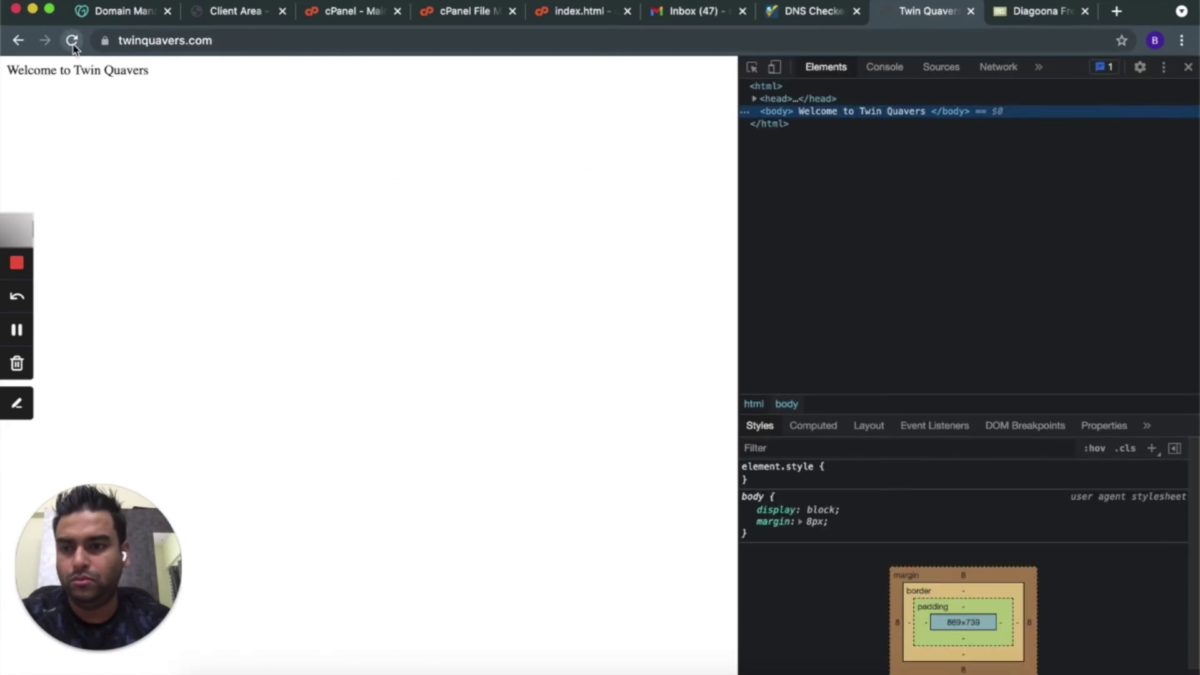
pyautogui.rightClick(72, 40)
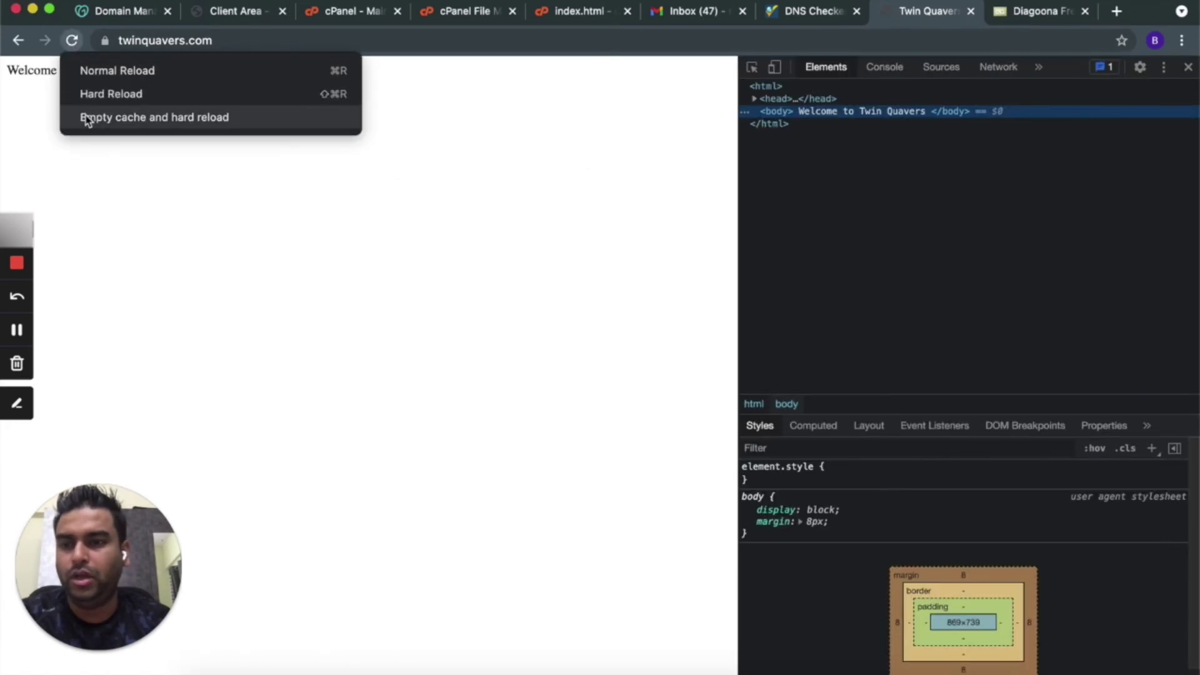
pyautogui.click(84, 118)
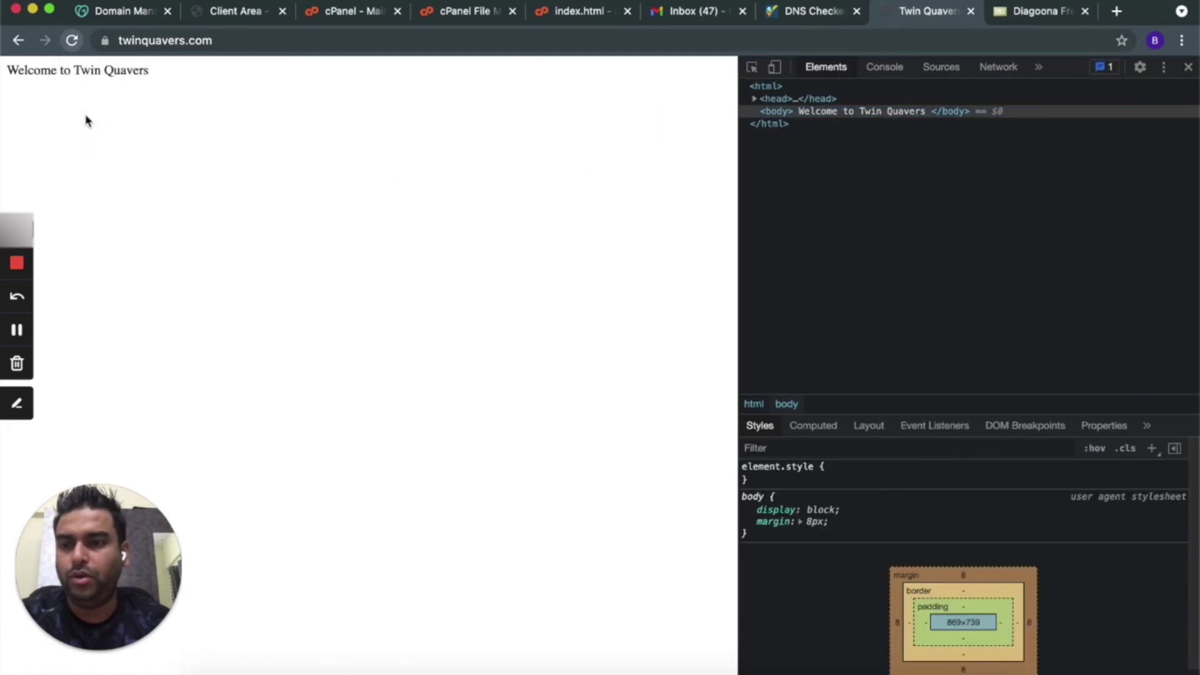
pyautogui.click(1188, 68)
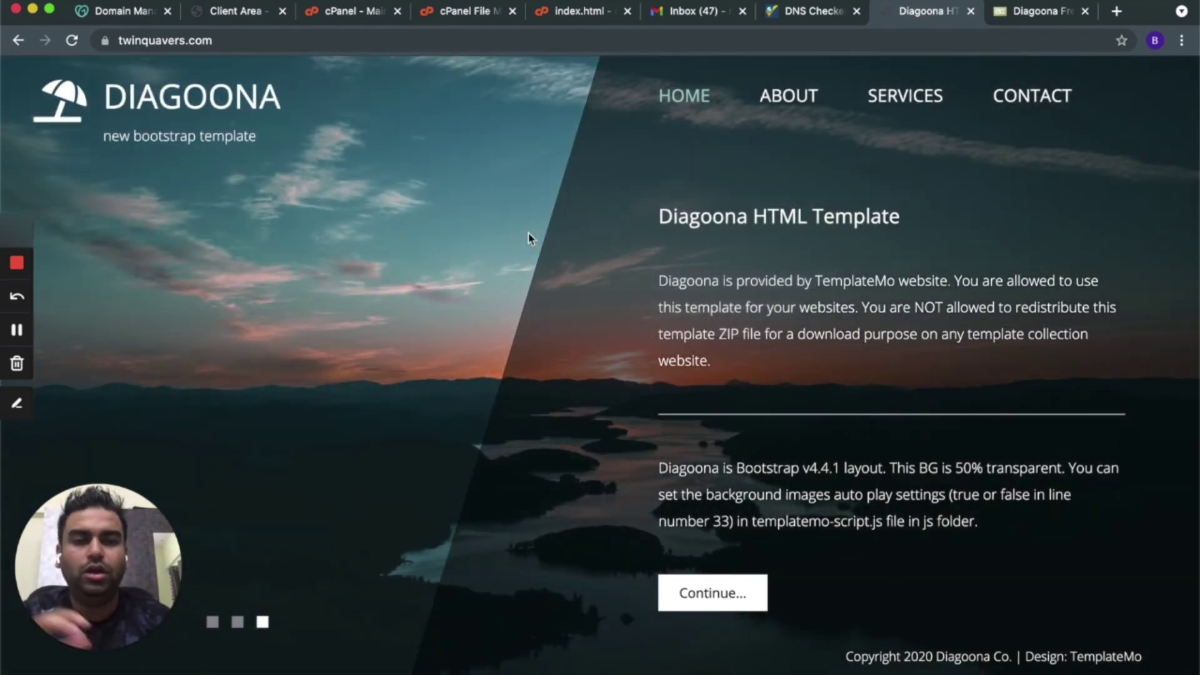
# Browse the site's About, Services and Contact pages.
pyautogui.click(792, 96)
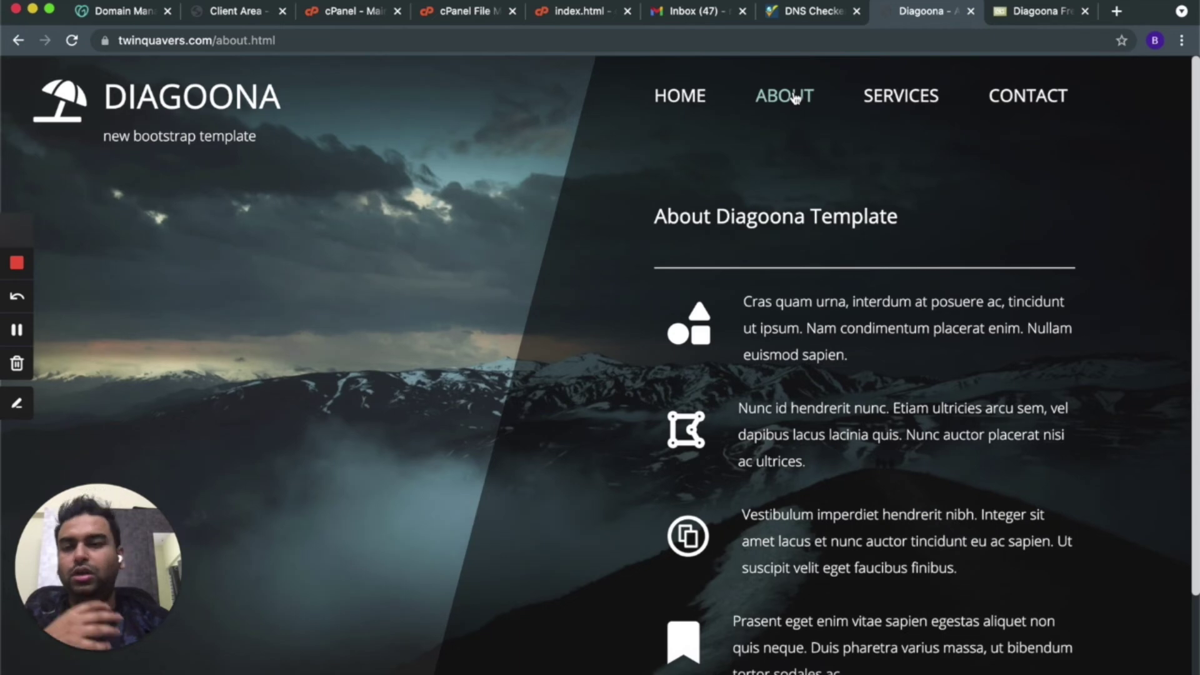
pyautogui.click(917, 95)
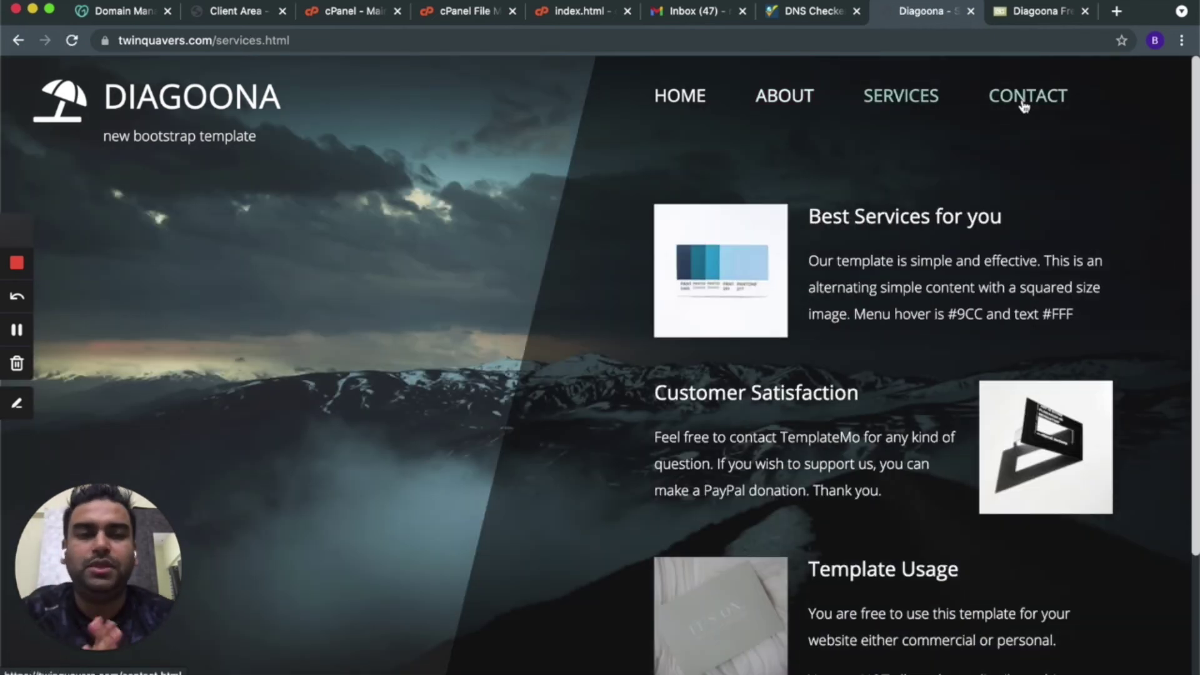
pyautogui.click(1024, 100)
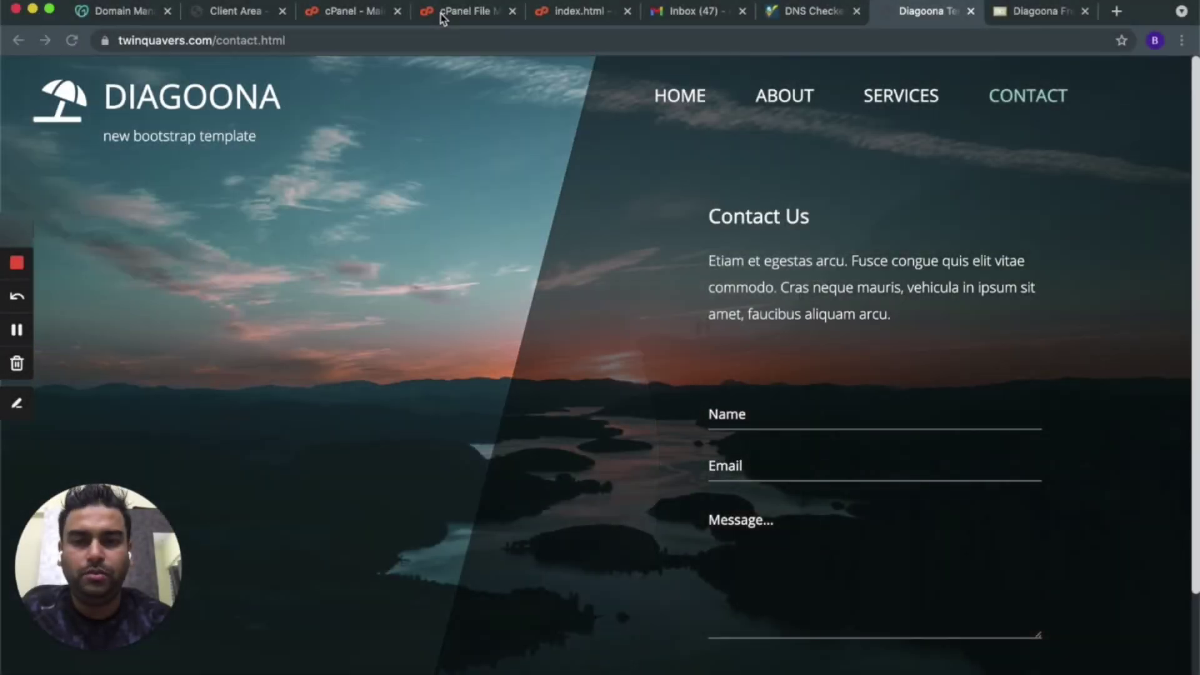
pyautogui.click(447, 19)
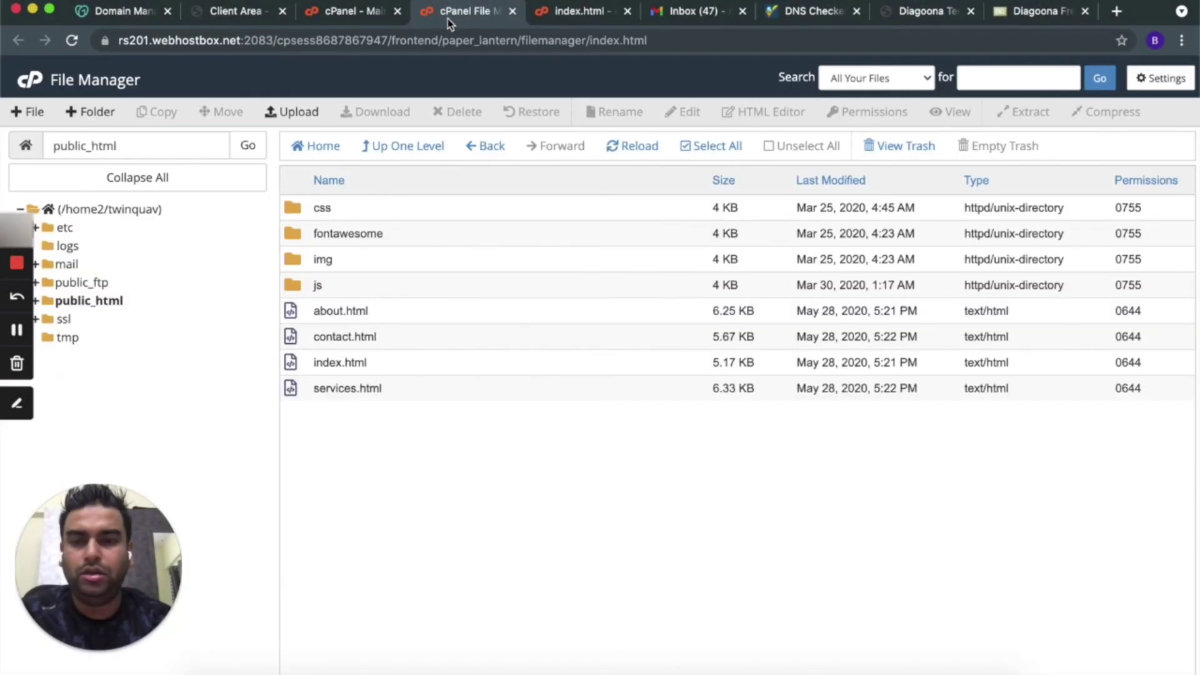
# Reload the editor so it shows the new Diagoona index.html.
pyautogui.click(341, 313)
pyautogui.click(337, 359)
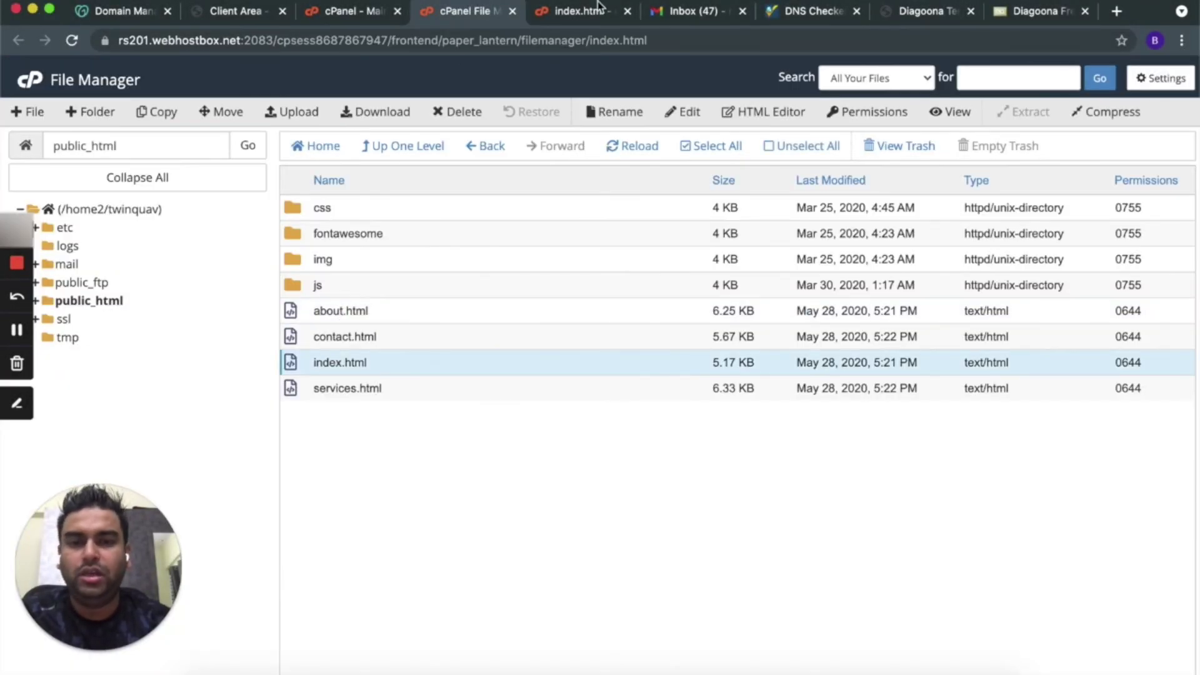
pyautogui.click(603, 10)
pyautogui.press('super+r')
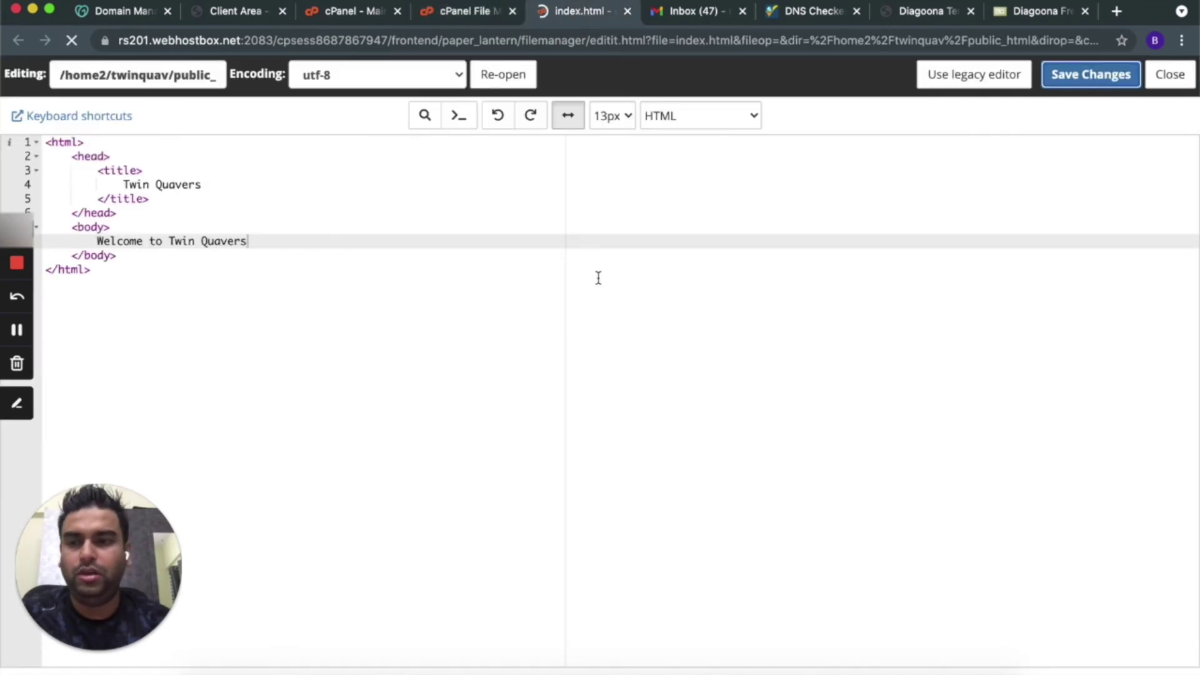
# Replace 'diagoona' in the h1 heading with 'Twin Quavers' and save index.html.
pyautogui.scroll(-15, 301, 319)
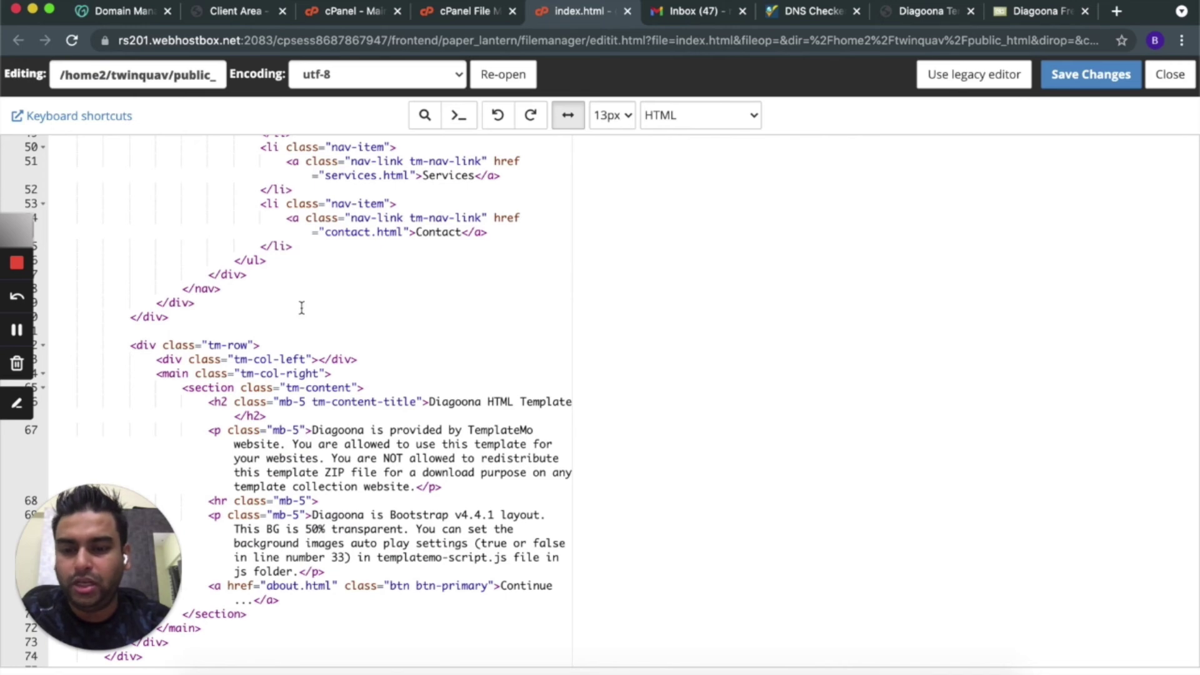
pyautogui.scroll(-5, 300, 307)
pyautogui.scroll(2, 301, 307)
pyautogui.scroll(15, 300, 306)
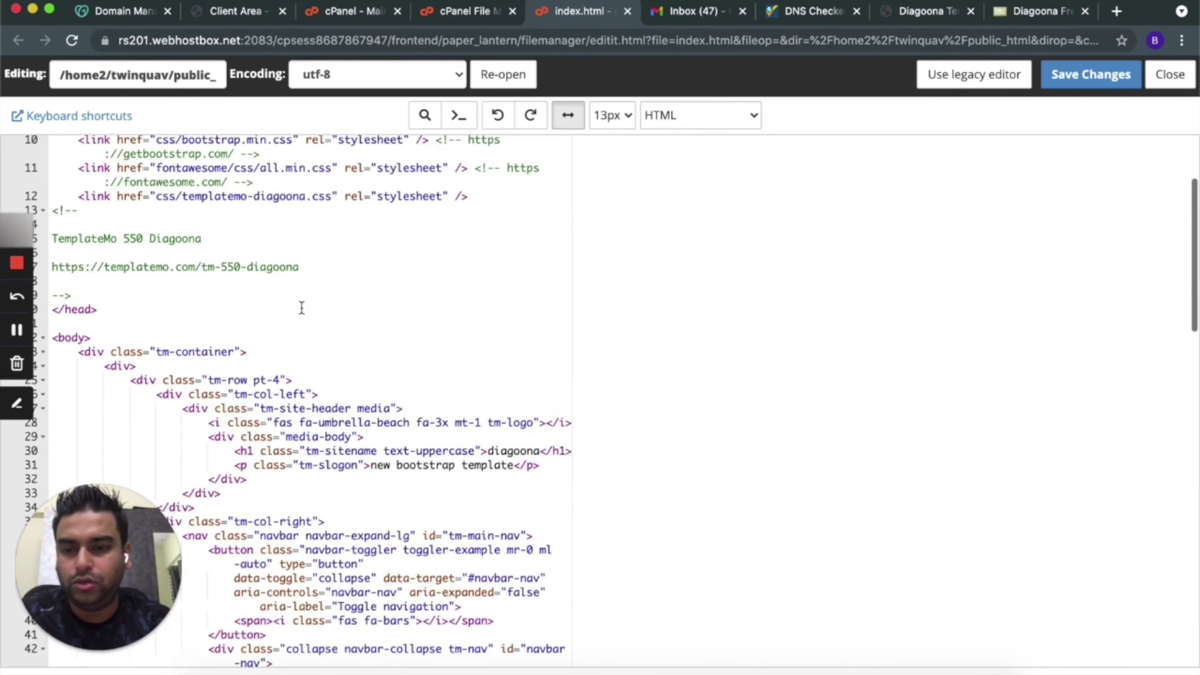
pyautogui.scroll(-3, 301, 306)
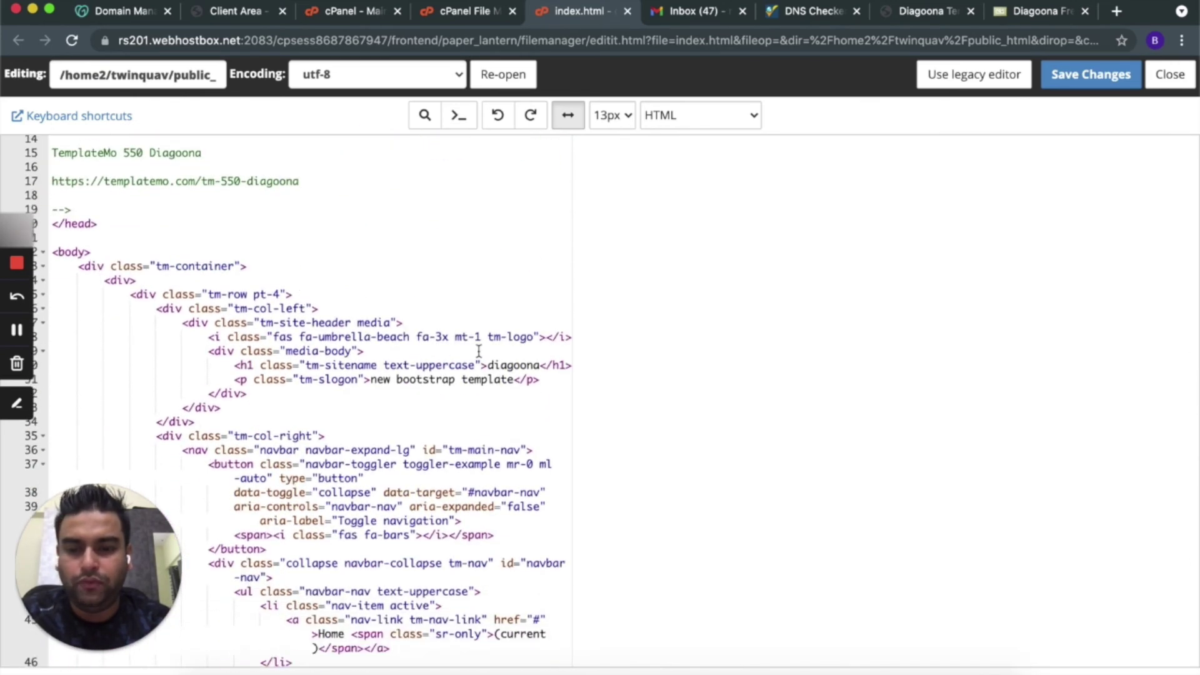
pyautogui.doubleClick(513, 365)
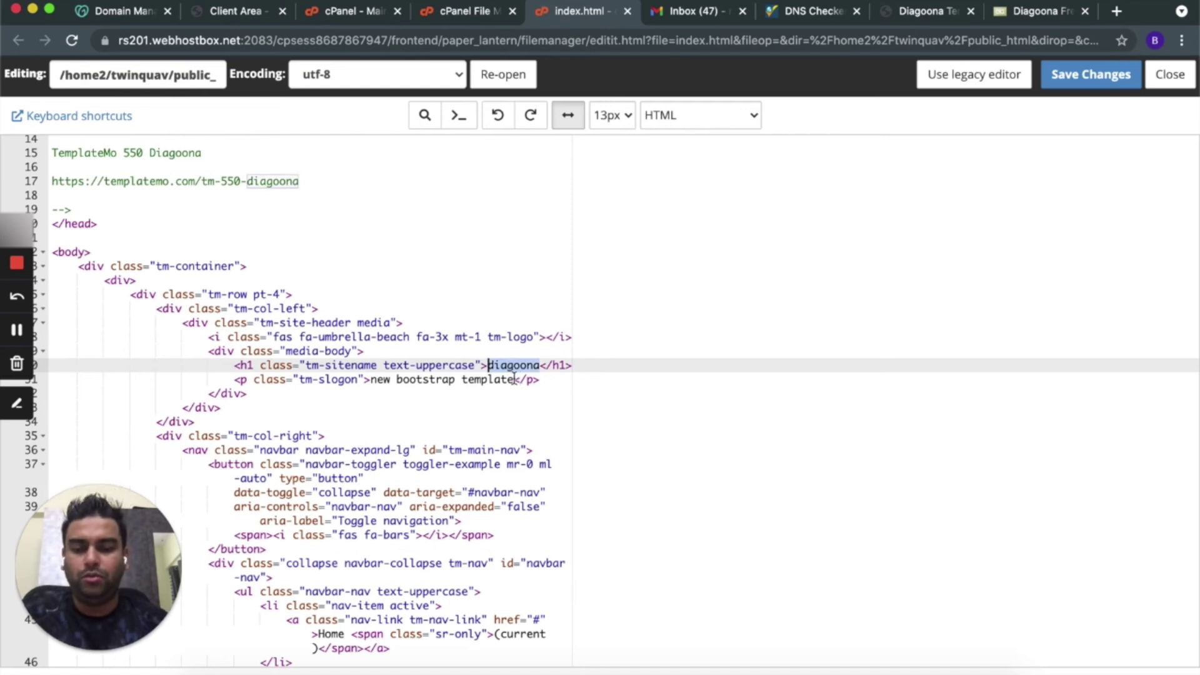
pyautogui.write('Tw')
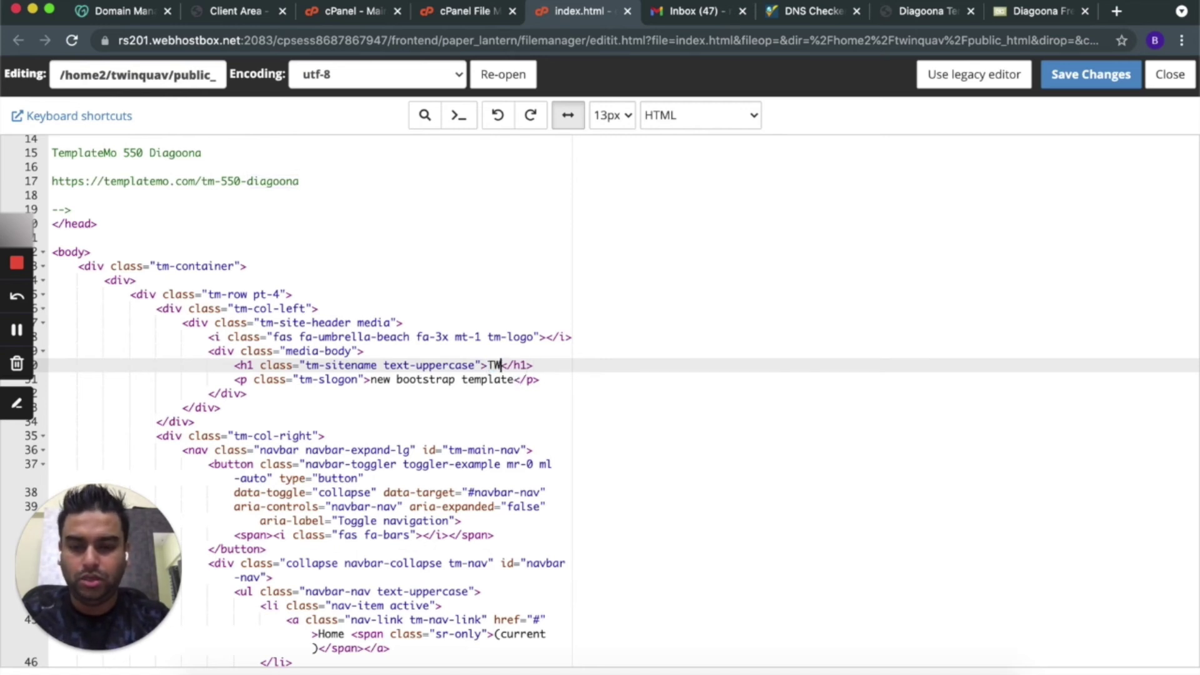
pyautogui.write('in Q')
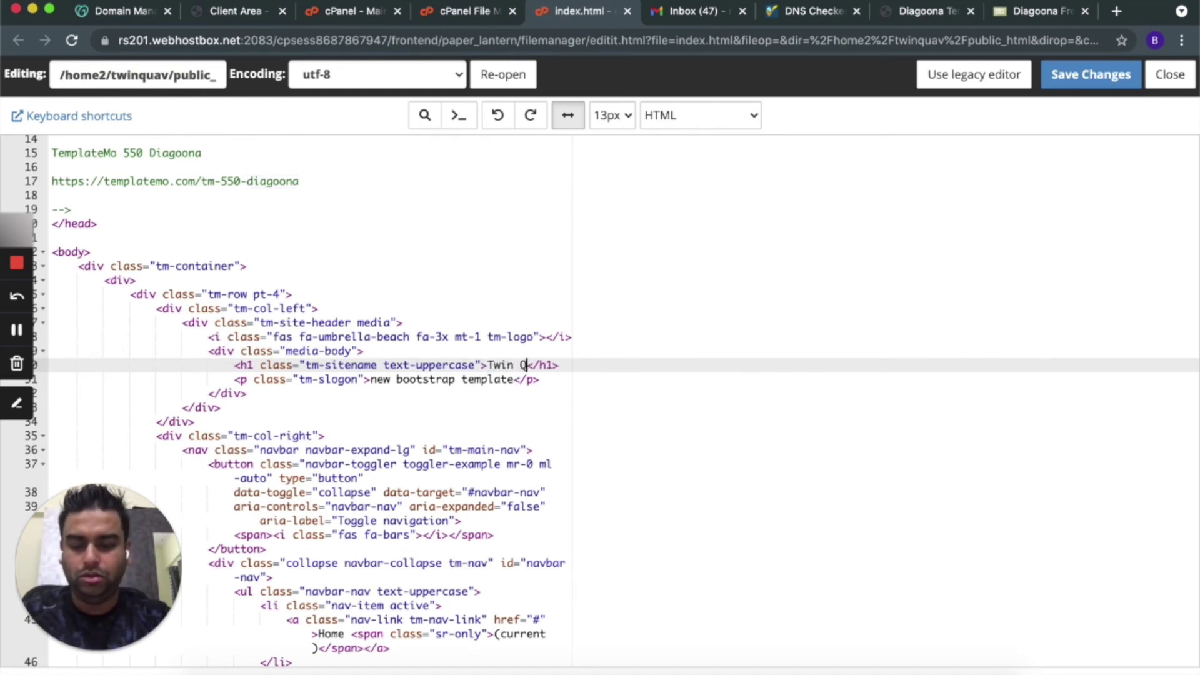
pyautogui.write('uavers')
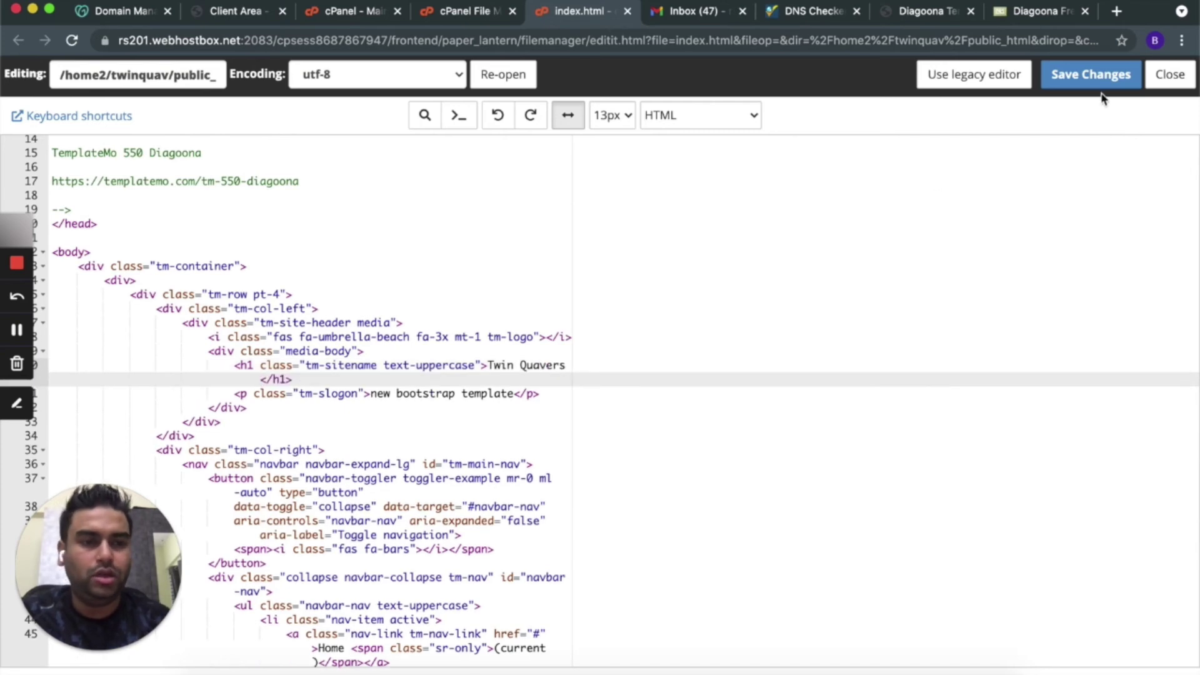
pyautogui.click(1092, 75)
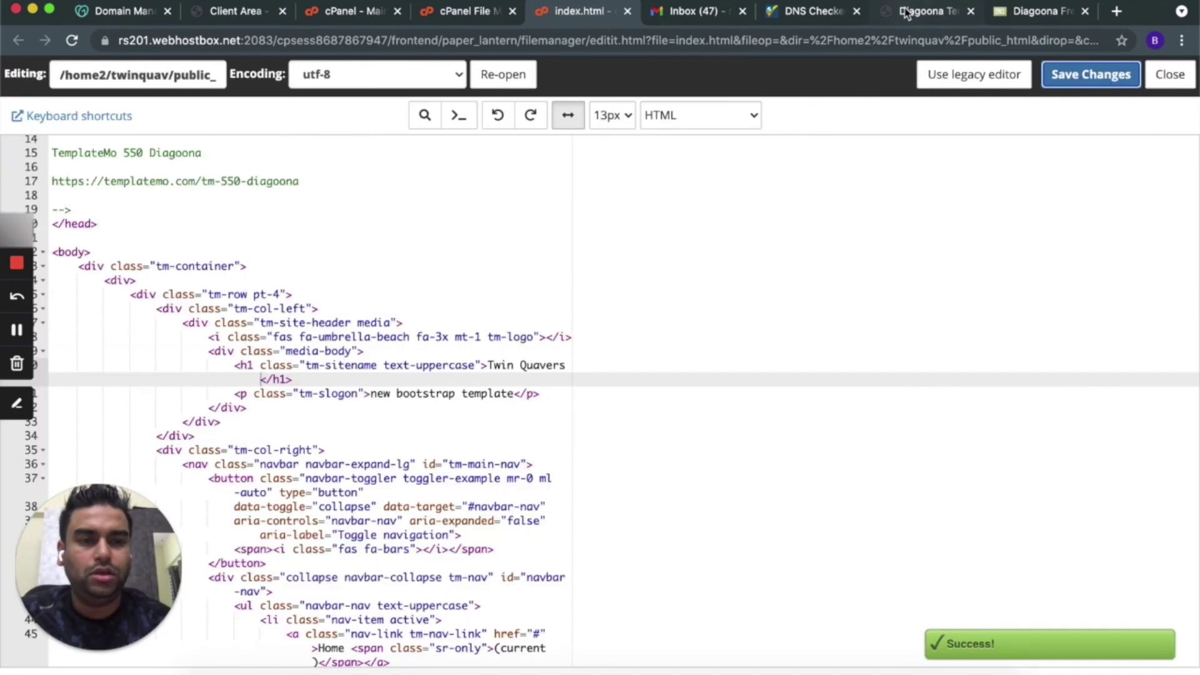
# Reload the live site and view its home page with the TWIN QUAVERS heading.
pyautogui.click(906, 12)
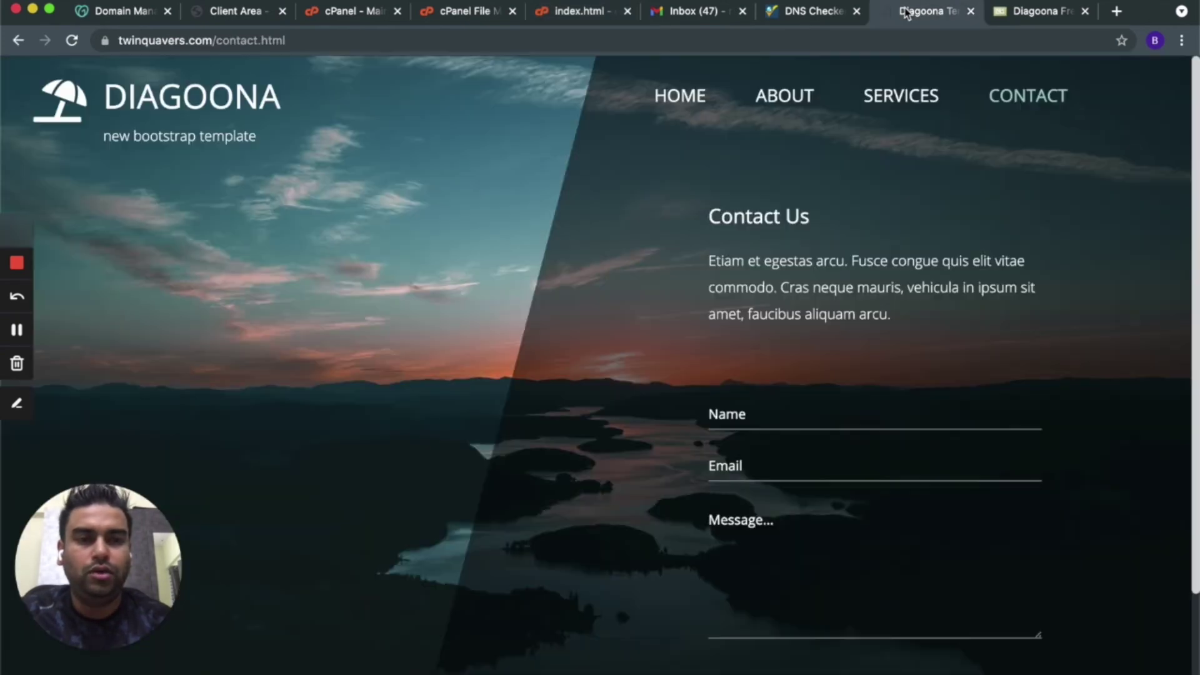
pyautogui.press('super+r')
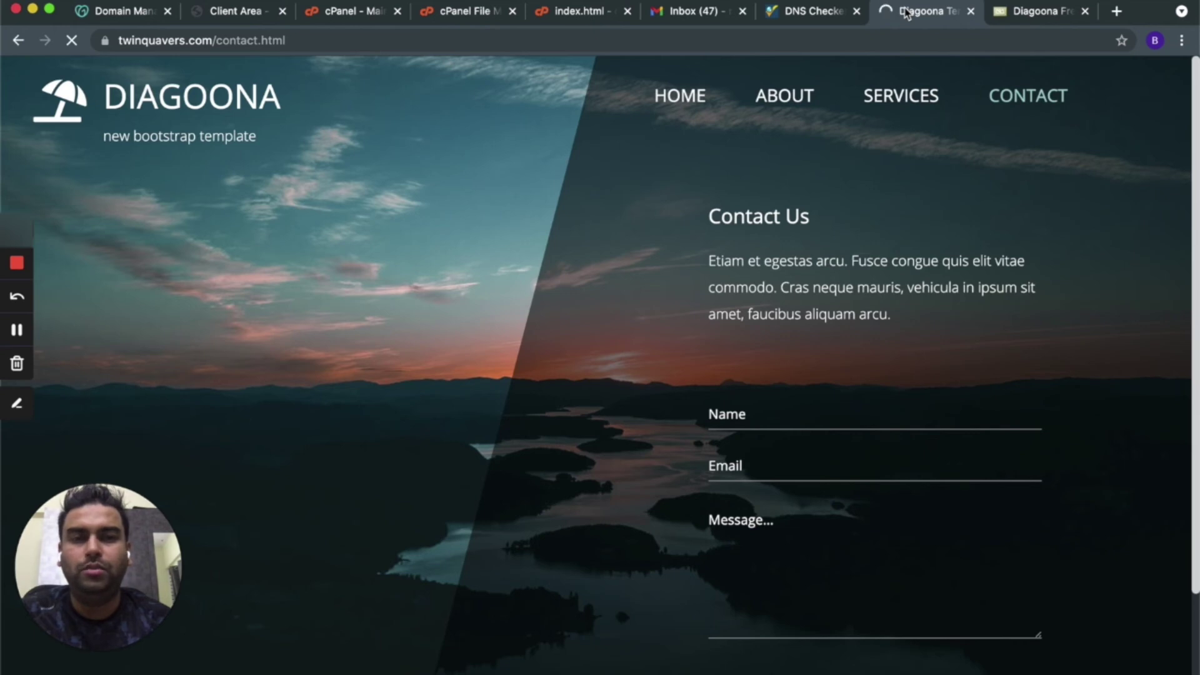
pyautogui.click(681, 95)
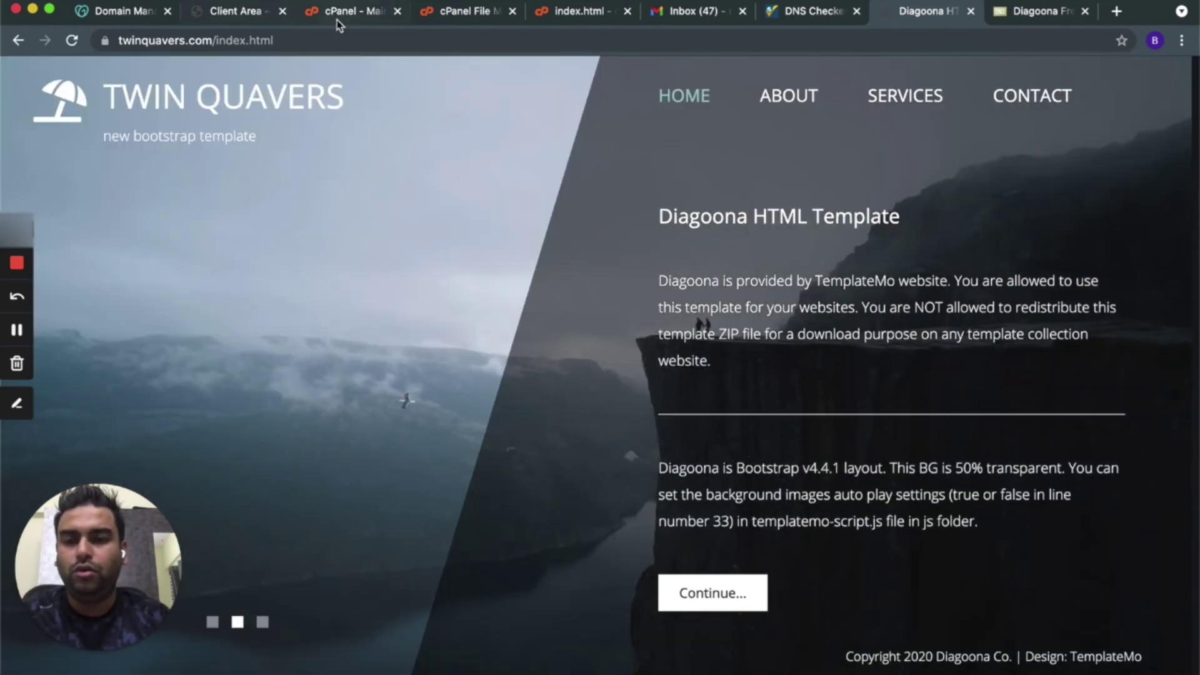
# Go back to the cPanel dashboard and scroll down to the Email tools.
pyautogui.click(337, 18)
pyautogui.click(459, 11)
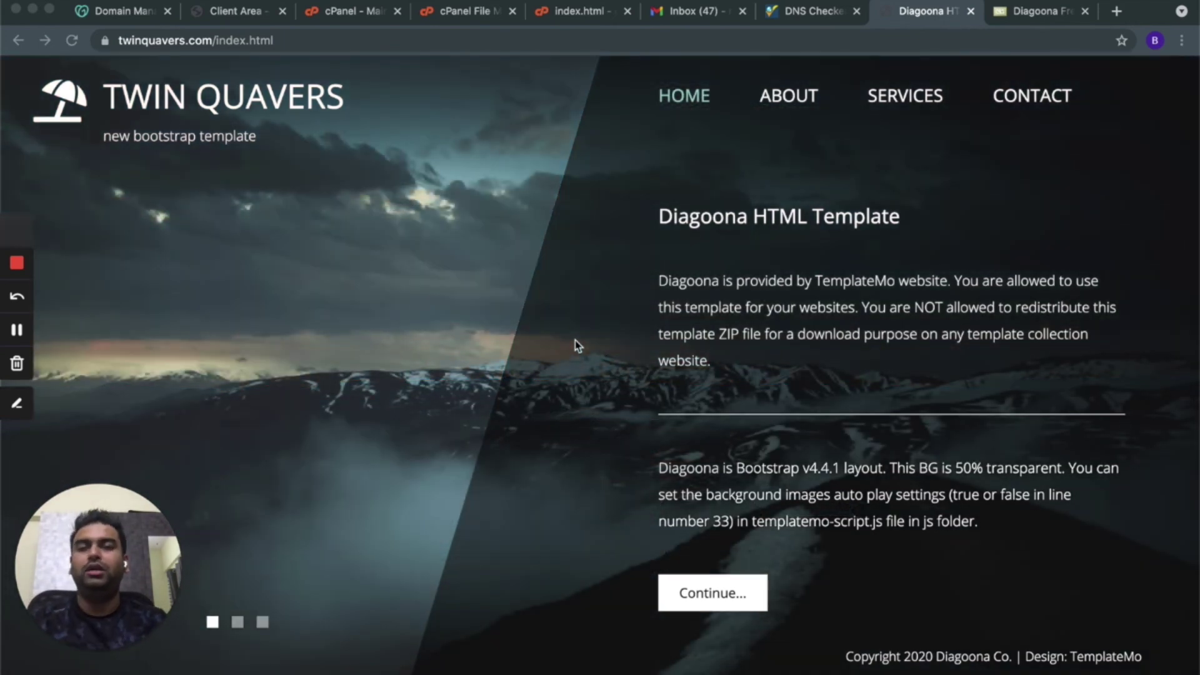
pyautogui.click(349, 19)
pyautogui.scroll(-3, 255, 334)
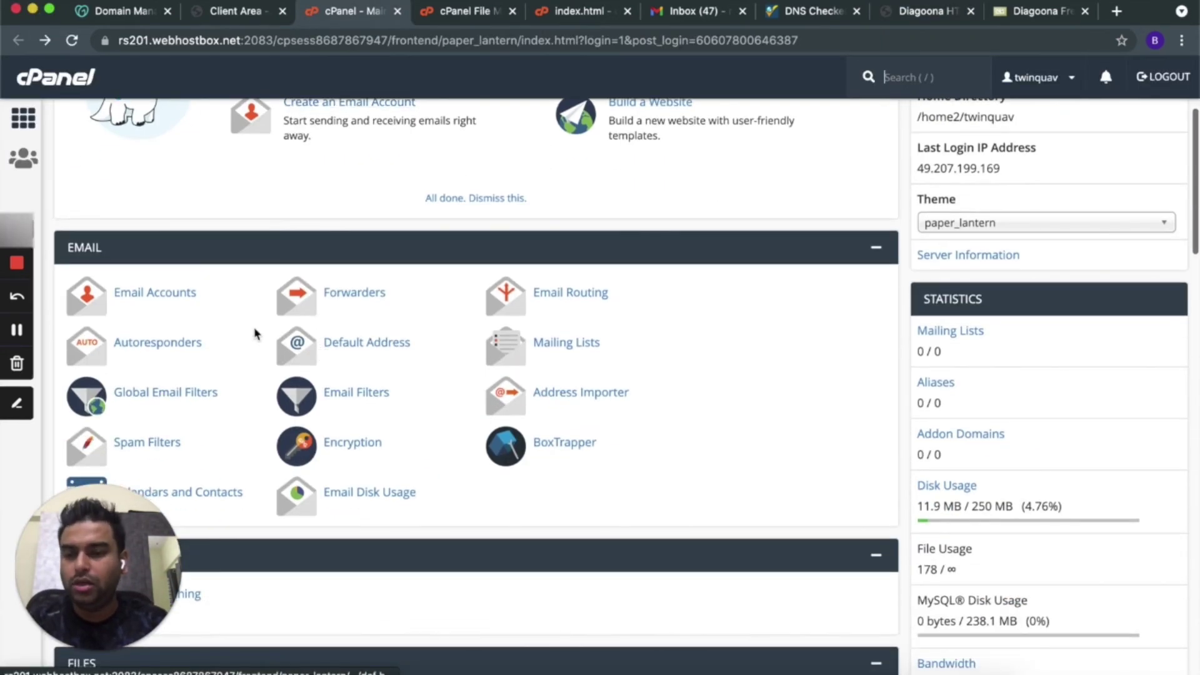
pyautogui.click(153, 297)
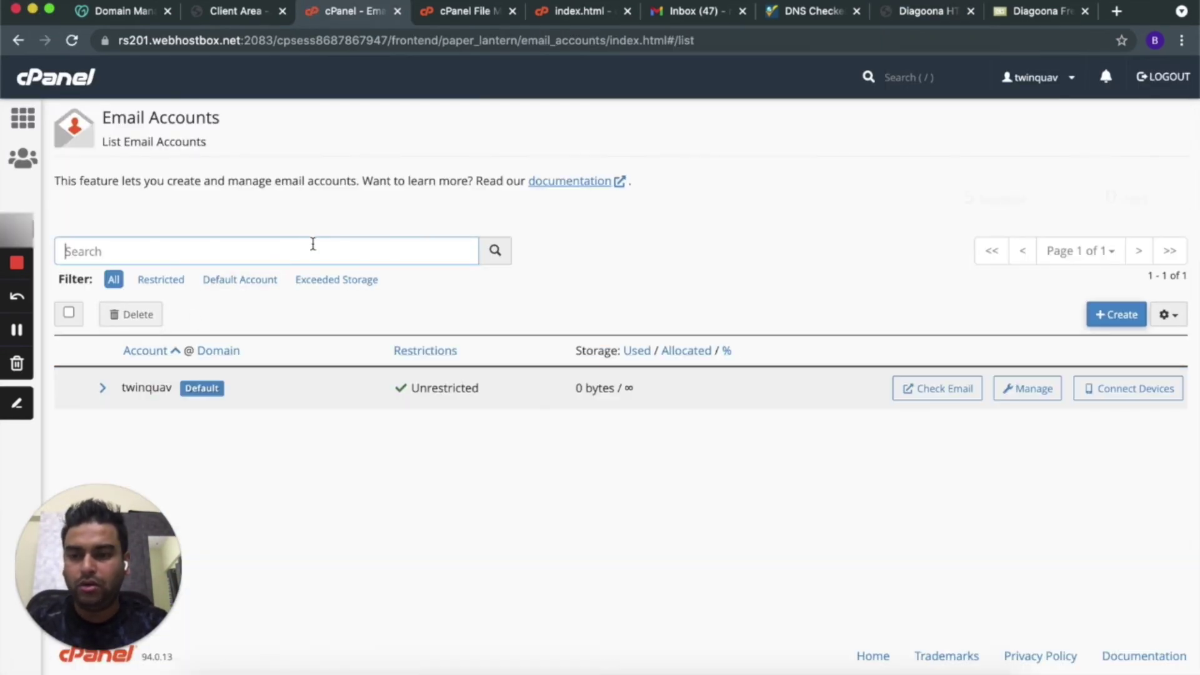
pyautogui.click(1102, 314)
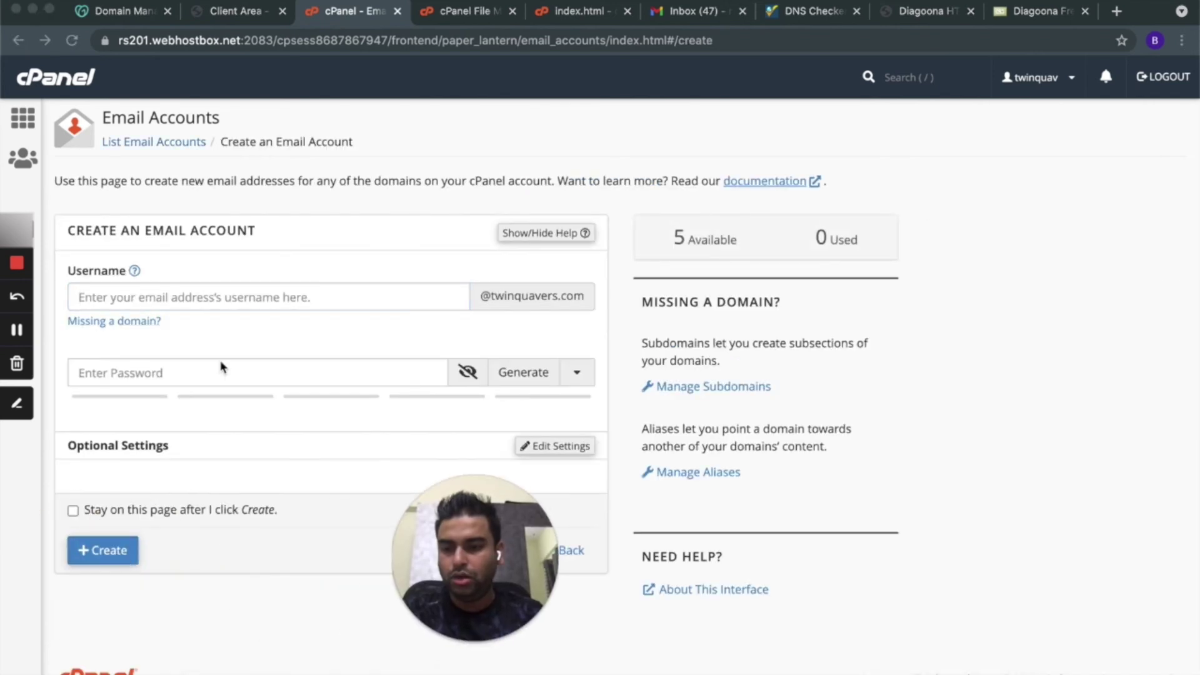
pyautogui.click(222, 298)
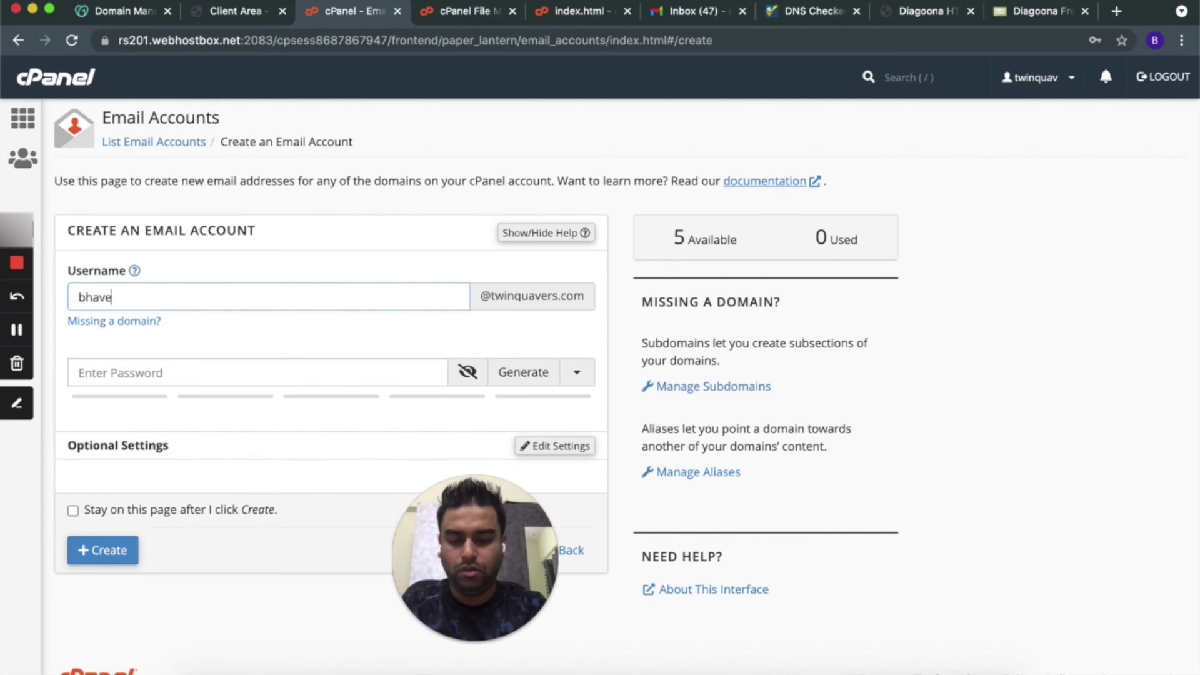
pyautogui.scroll(-1, 375, 340)
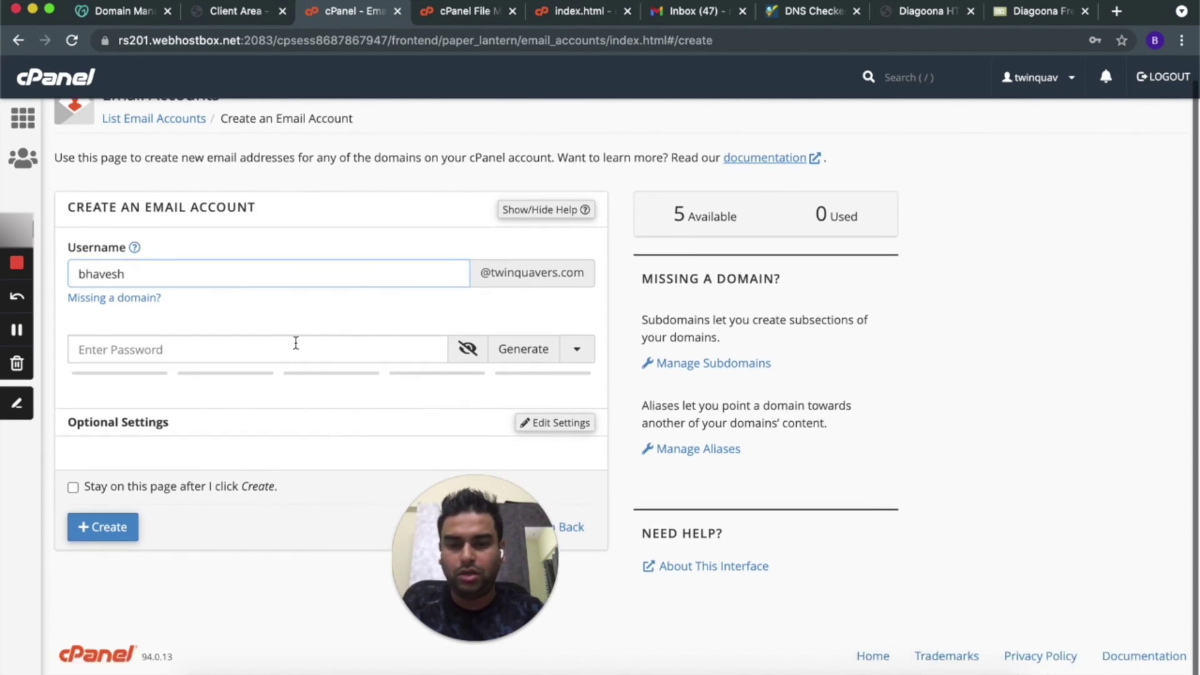
pyautogui.click(296, 343)
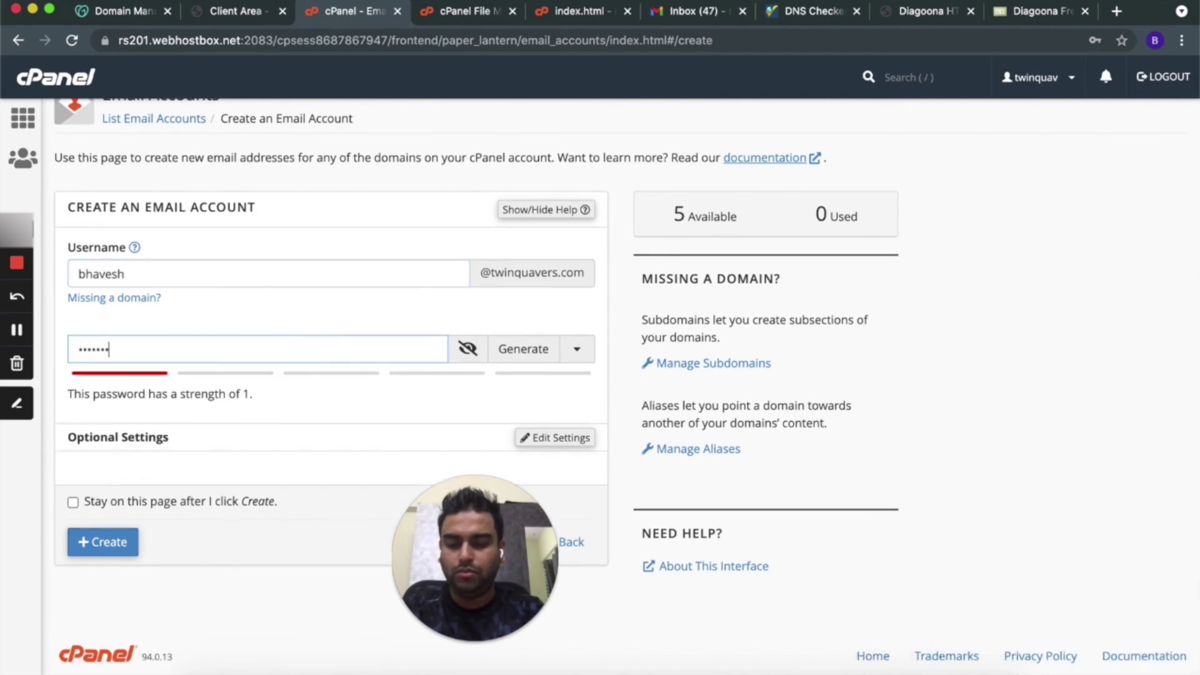
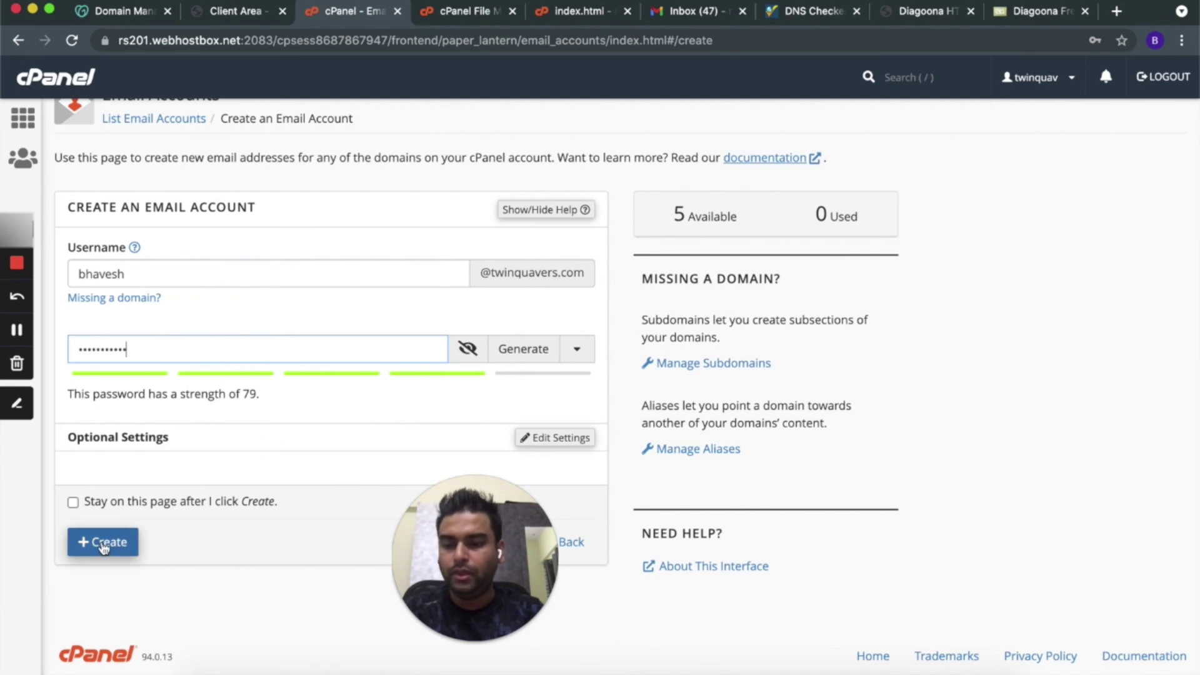
pyautogui.click(103, 544)
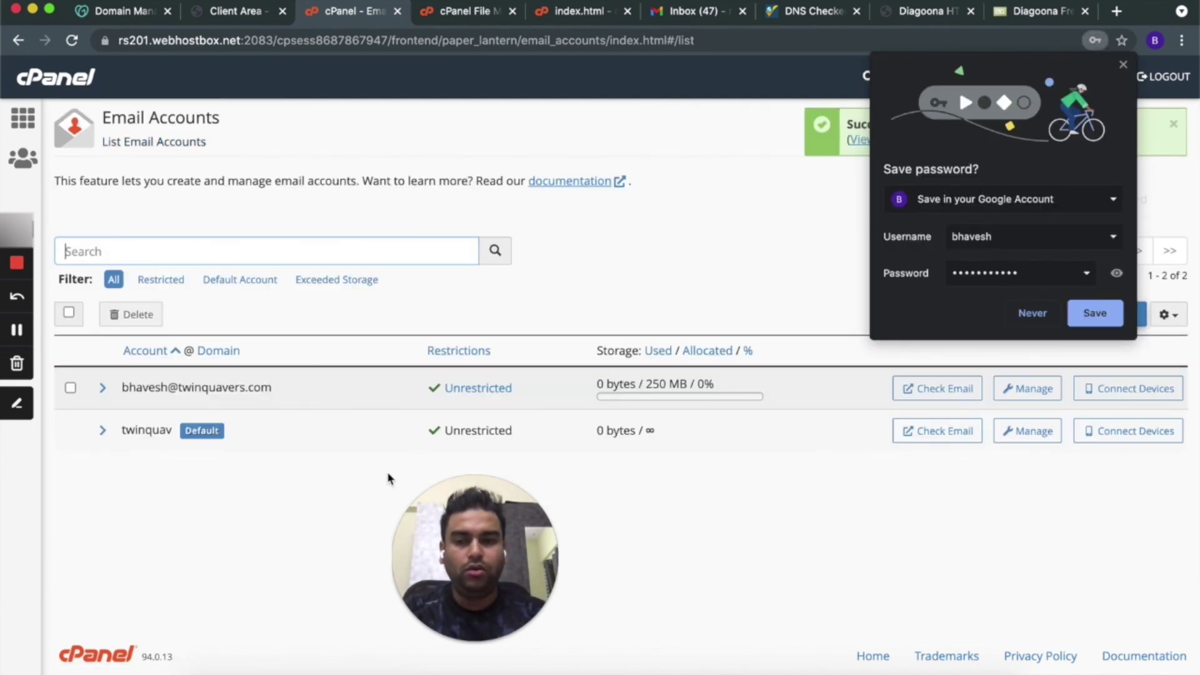
pyautogui.click(1123, 64)
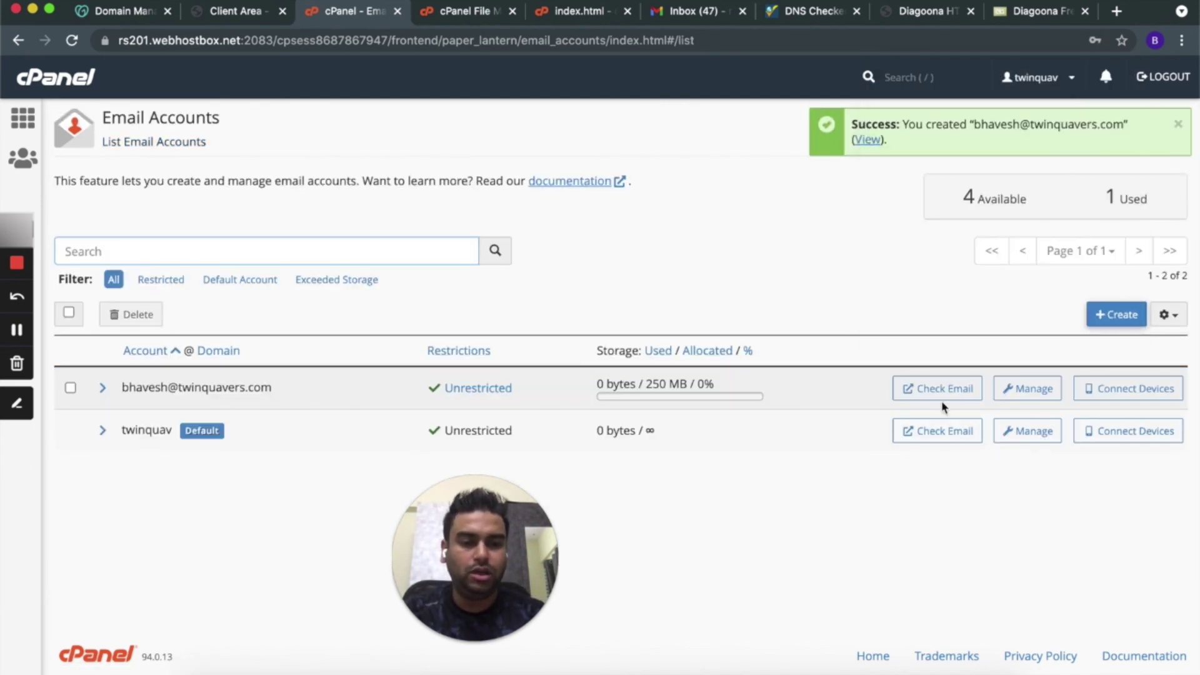
pyautogui.click(927, 393)
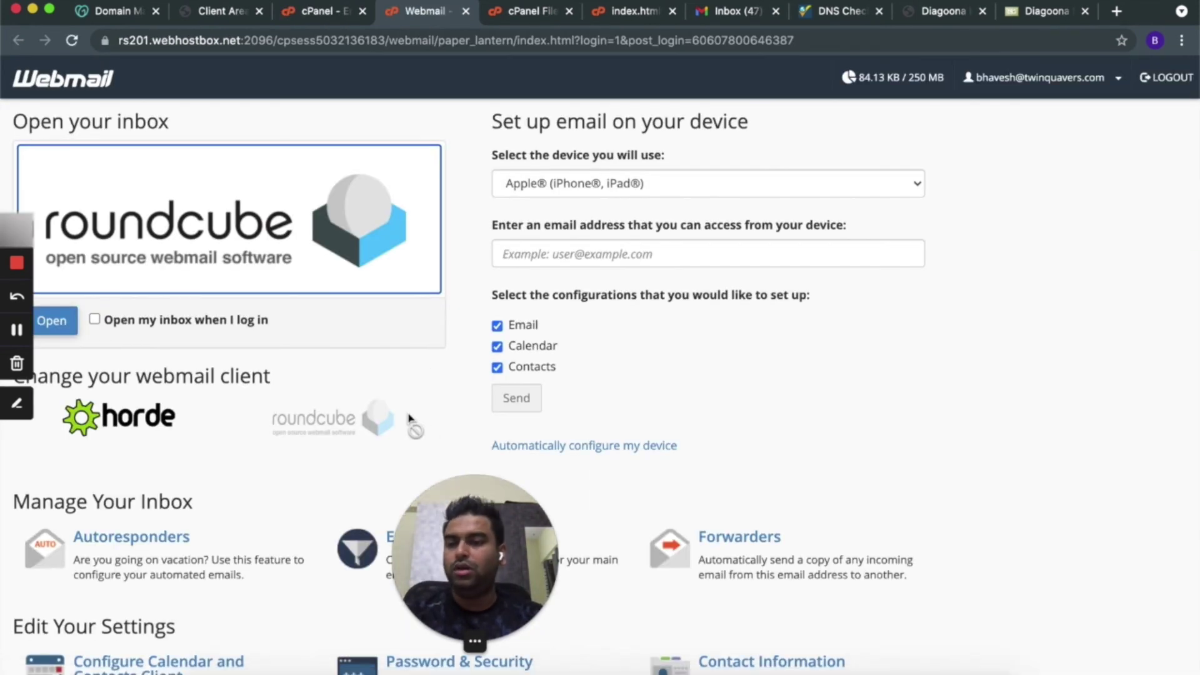
# On the webmail home, keep Apple as the device type in the email setup form.
pyautogui.scroll(-2, 409, 422)
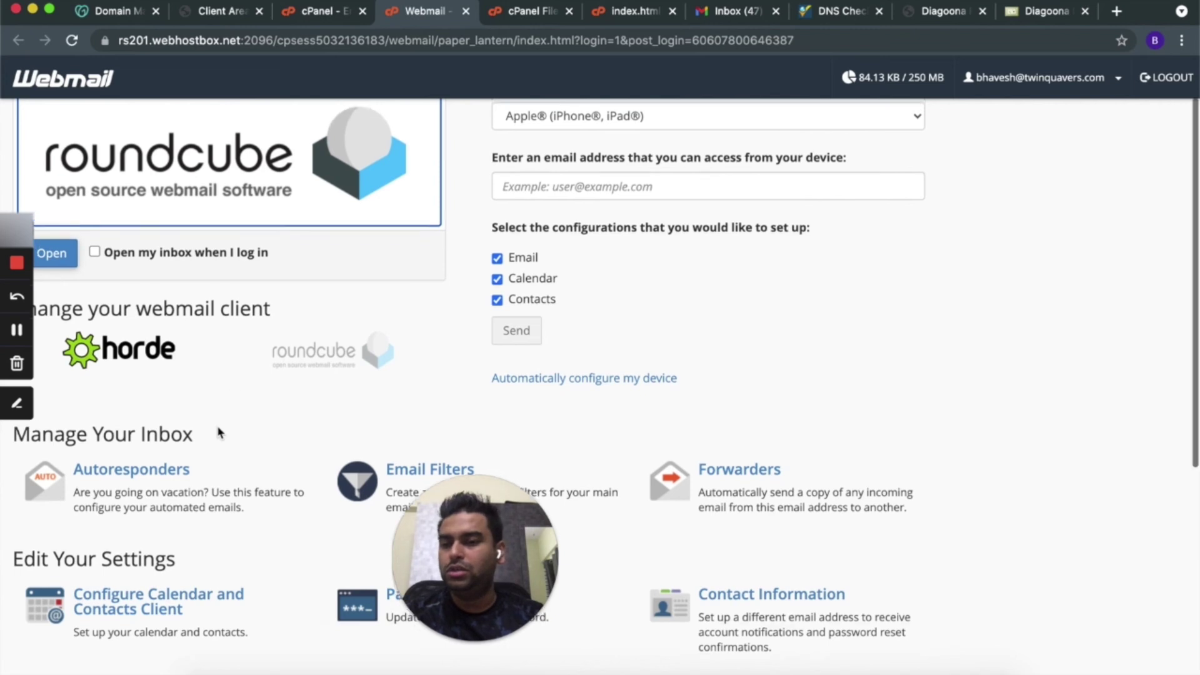
pyautogui.scroll(1, 219, 431)
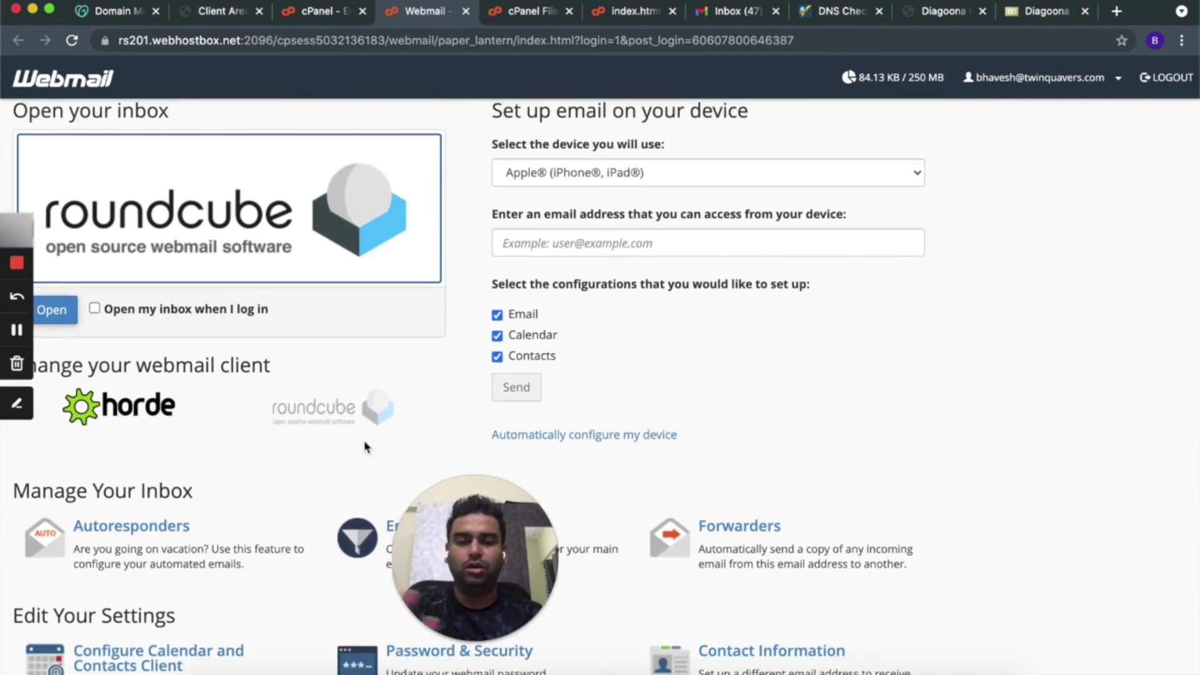
pyautogui.scroll(1, 281, 448)
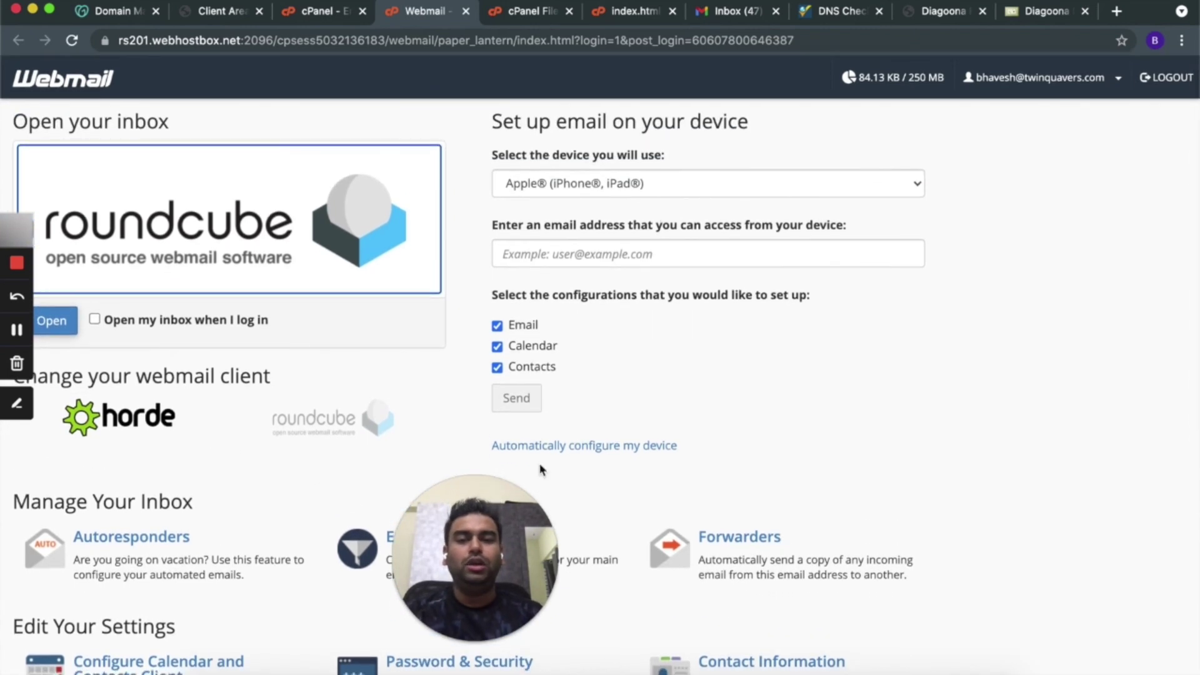
pyautogui.moveTo(531, 500); pyautogui.dragTo(188, 482)
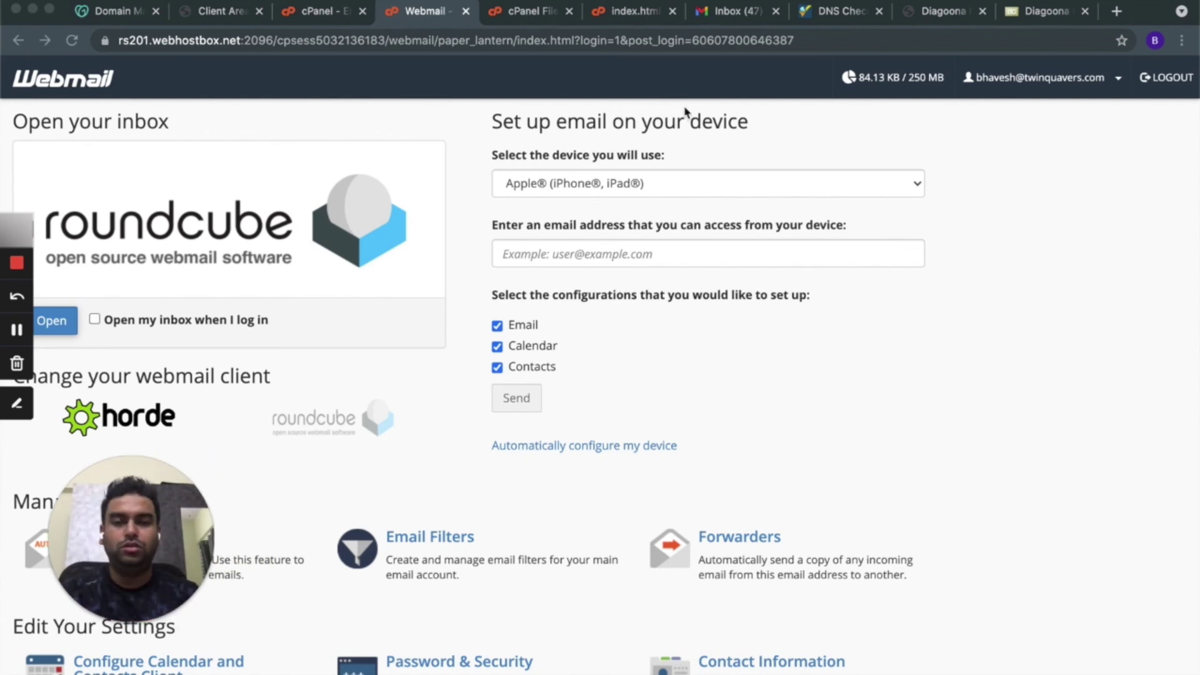
pyautogui.click(665, 182)
pyautogui.click(613, 186)
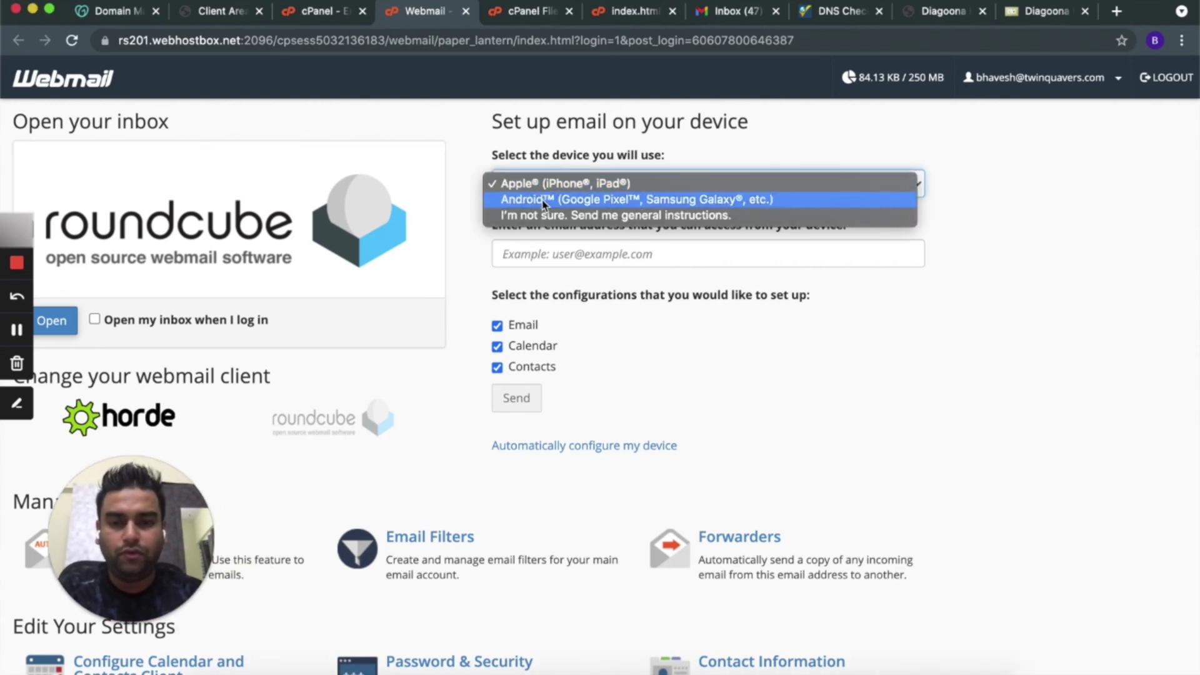
pyautogui.click(1000, 237)
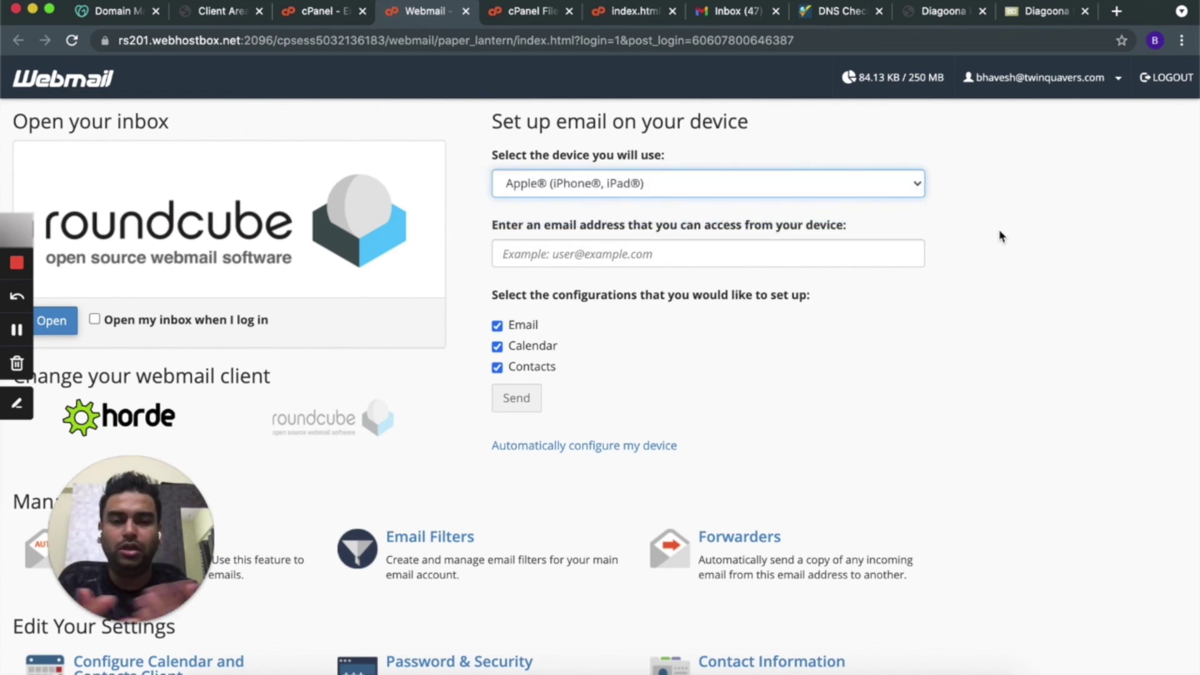
pyautogui.click(603, 254)
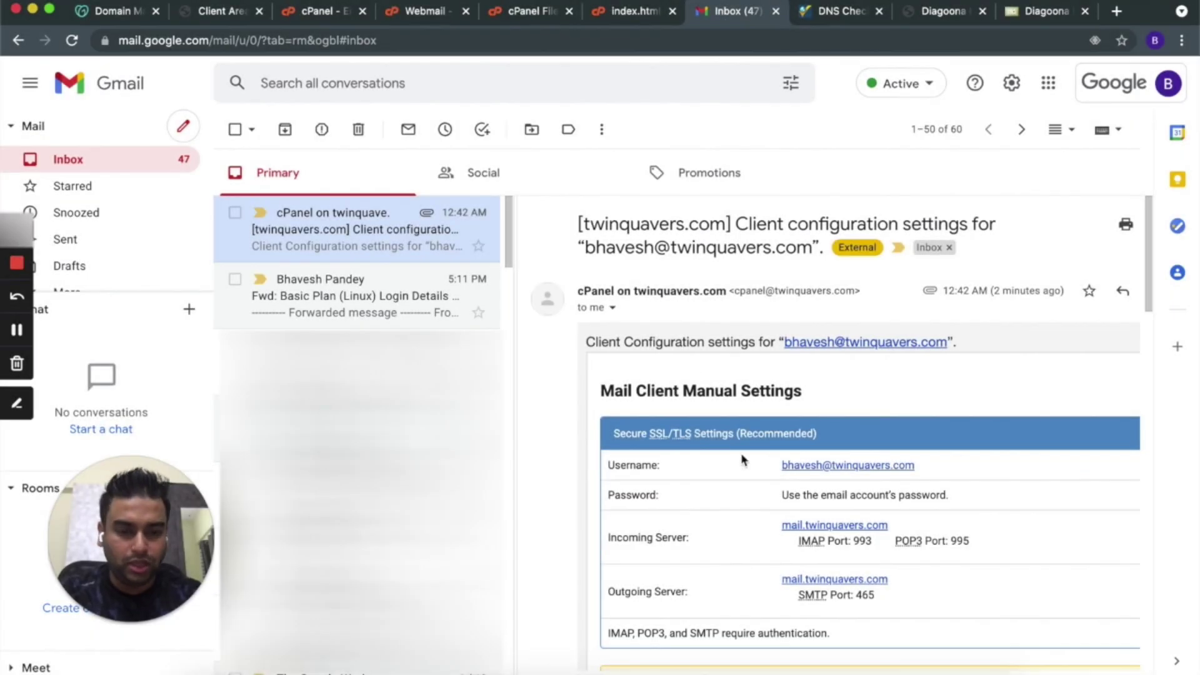
# Scroll through the mailed client configuration settings for the twinquavers.com mailbox.
pyautogui.scroll(-3, 741, 460)
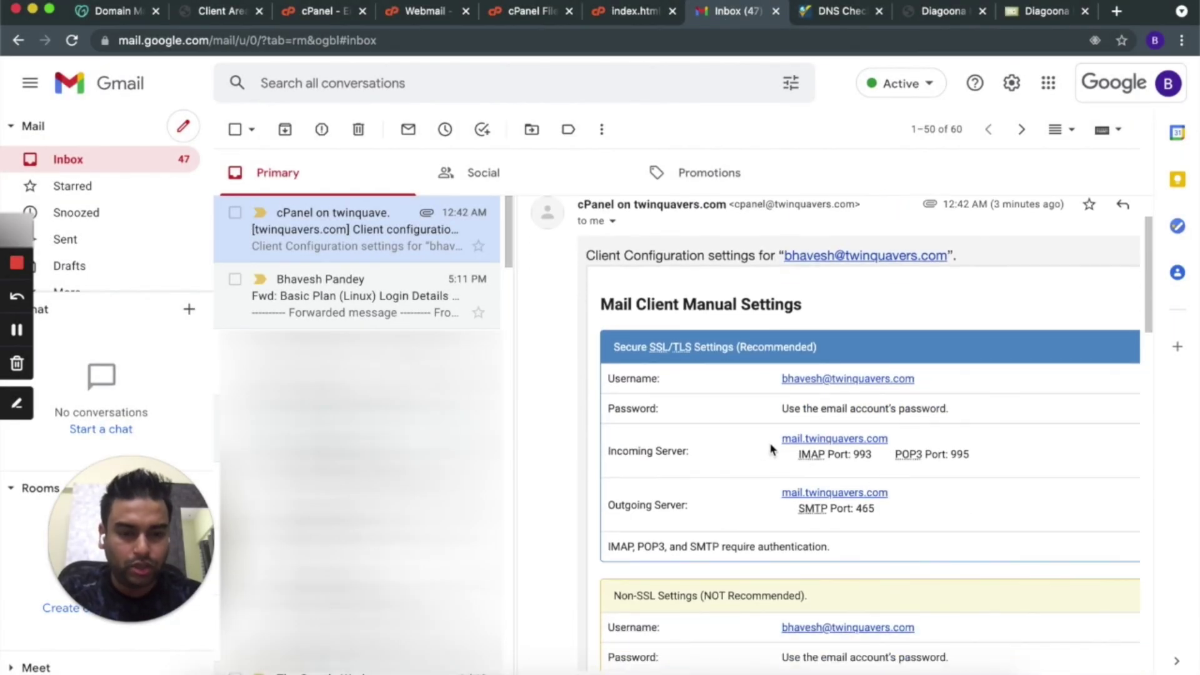
pyautogui.scroll(-2, 867, 459)
pyautogui.scroll(-4, 911, 485)
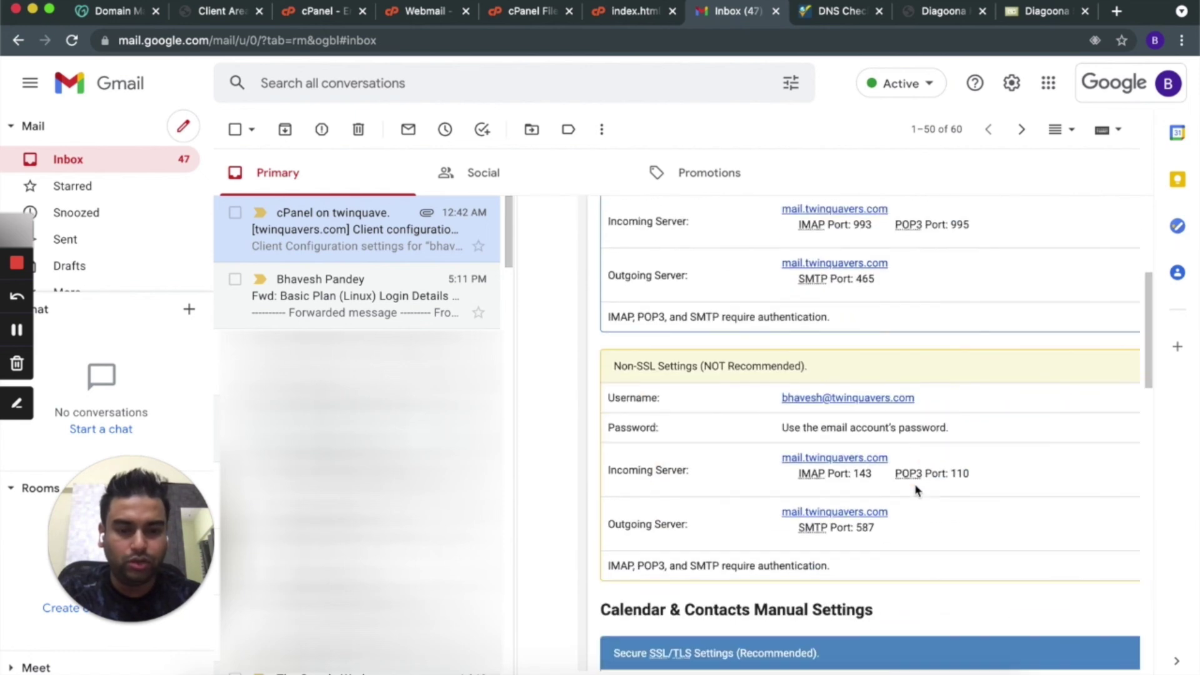
pyautogui.scroll(-5, 906, 511)
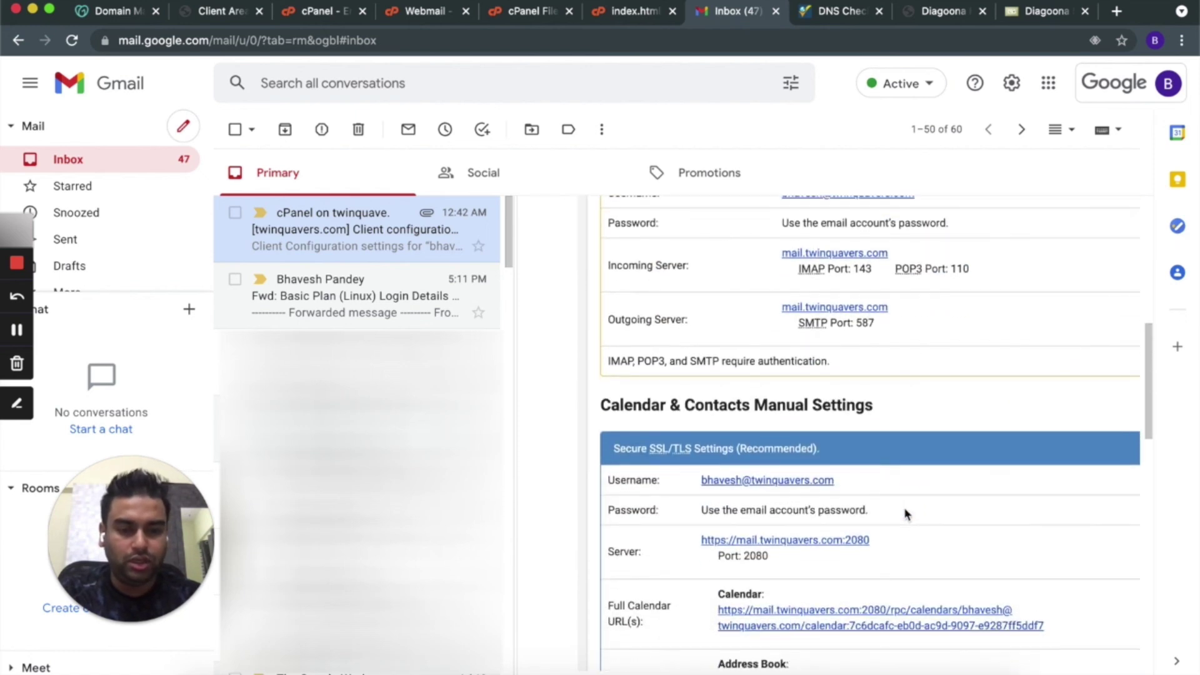